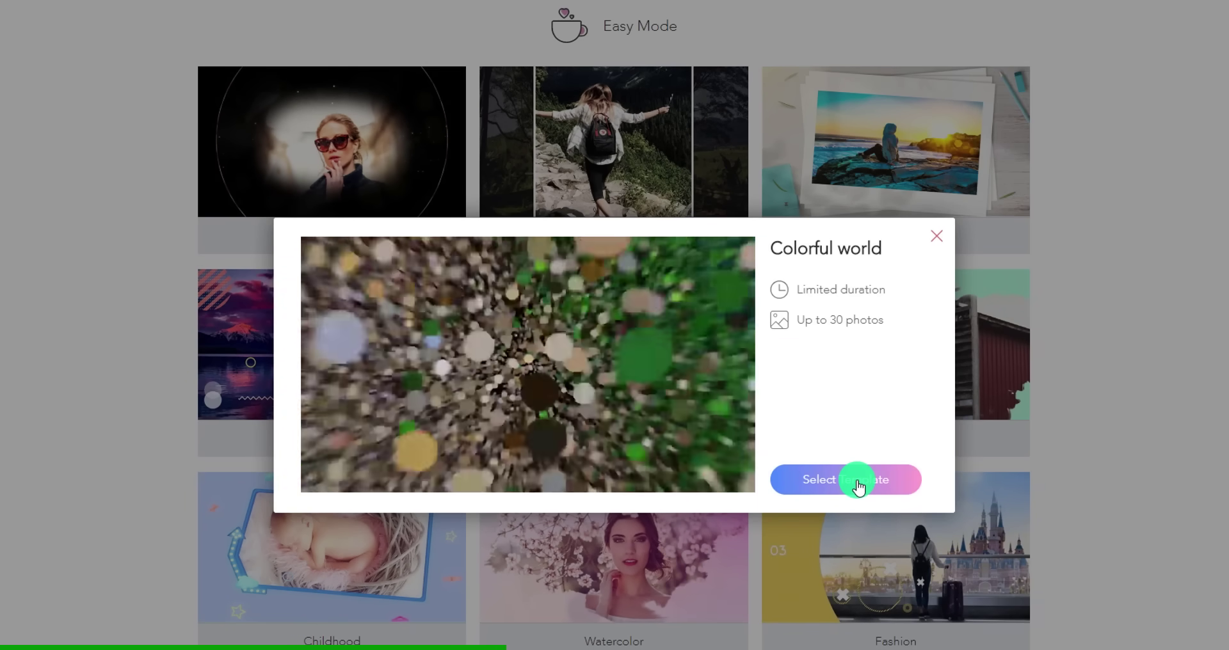
Select the Colorful world template and upload the photos 001, 002 and 003 from the Images folder.
left_click(858, 481)
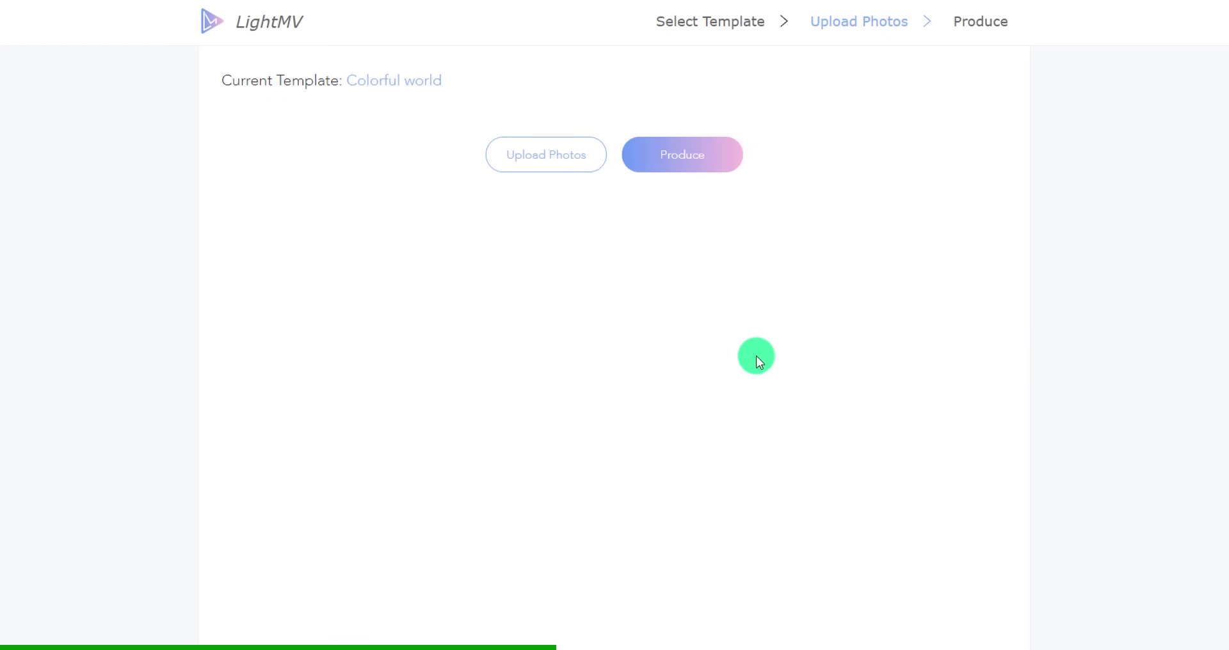
left_click(562, 162)
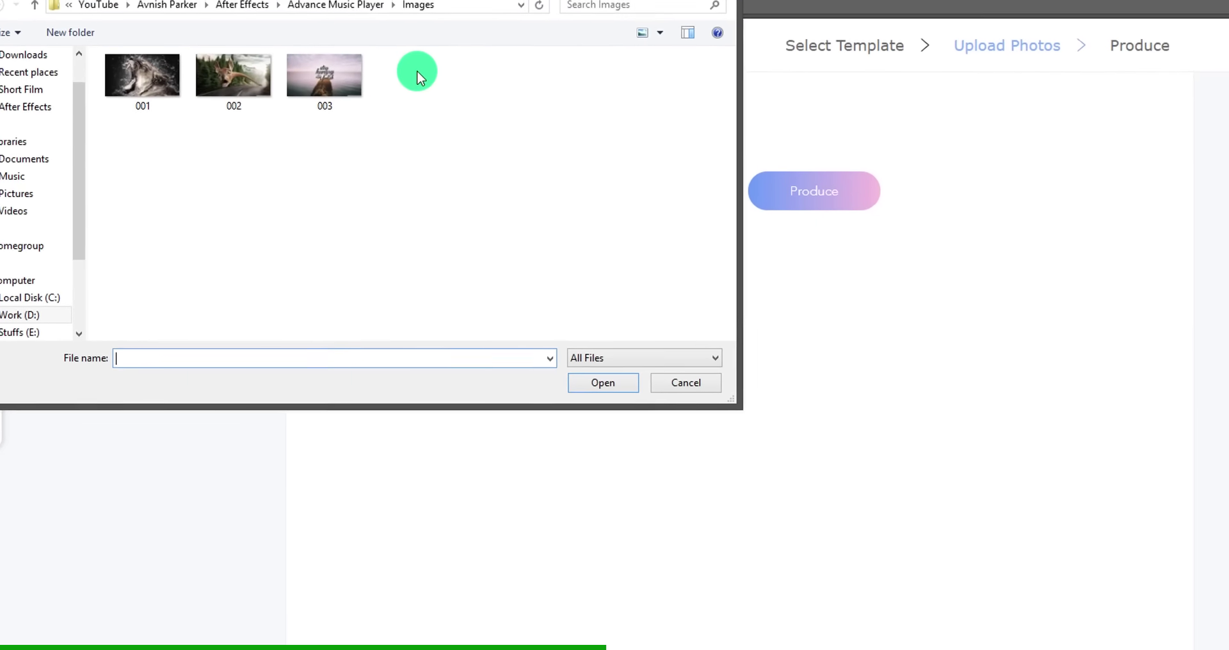
left_click_drag(355, 59, 83, 123)
left_click_drag(182, 167, 182, 167)
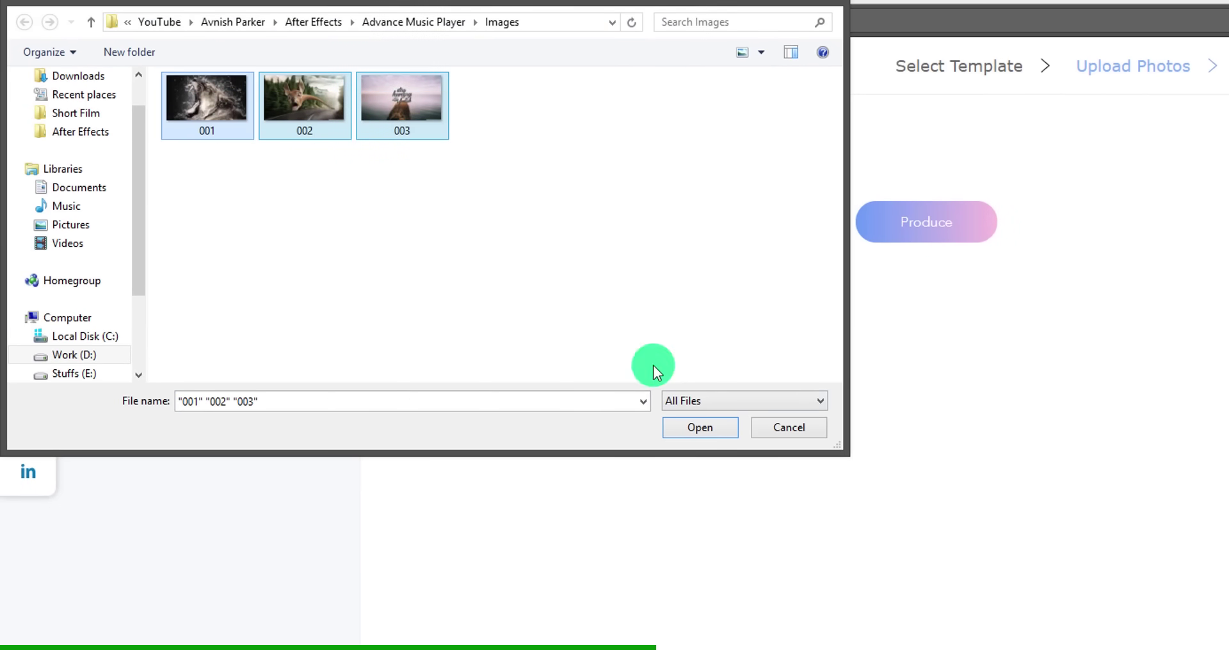
left_click(703, 429)
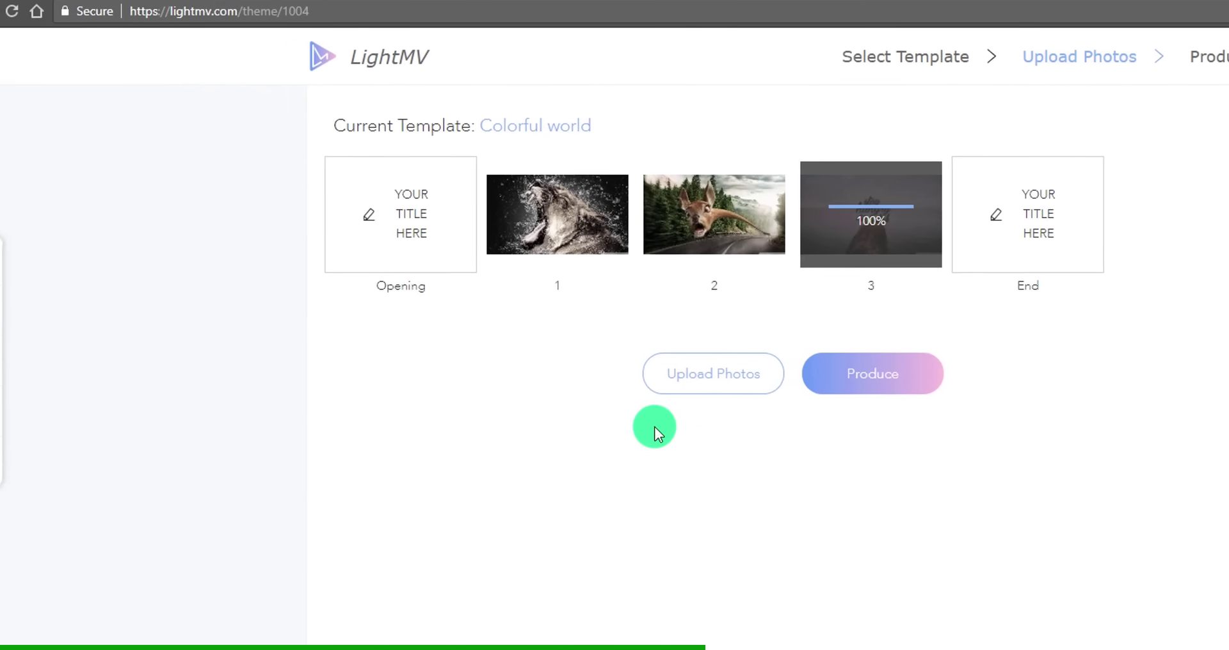
Set the opening title of the video to "Colorful world".
left_click(254, 195)
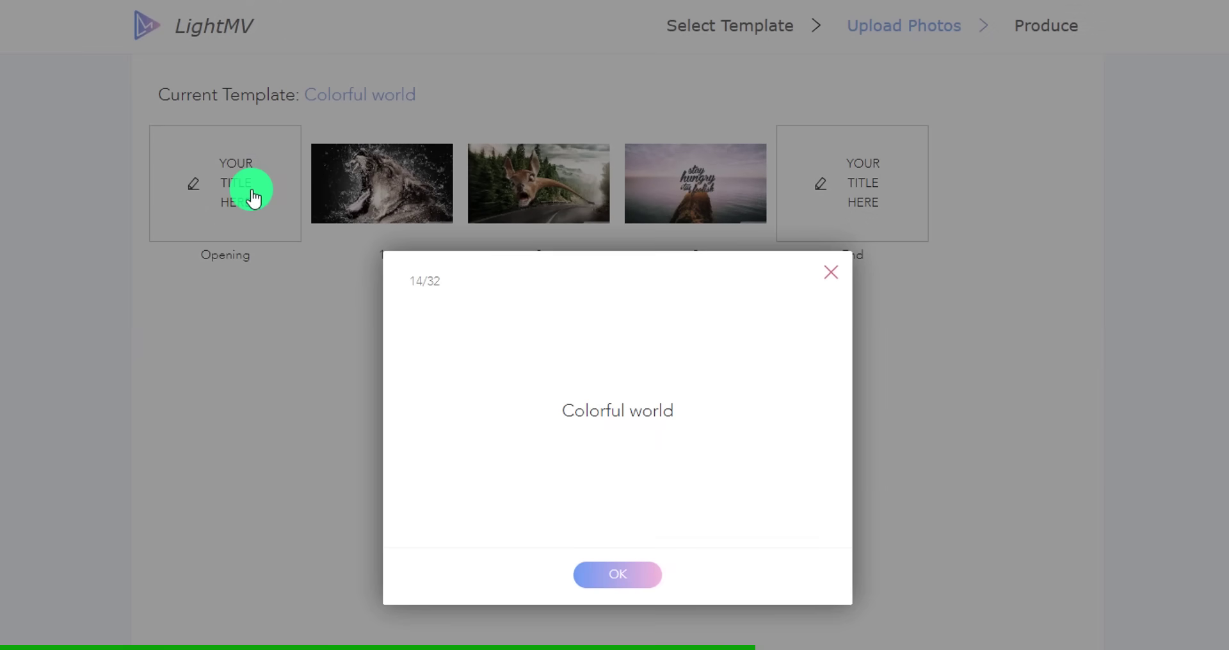
left_click(581, 574)
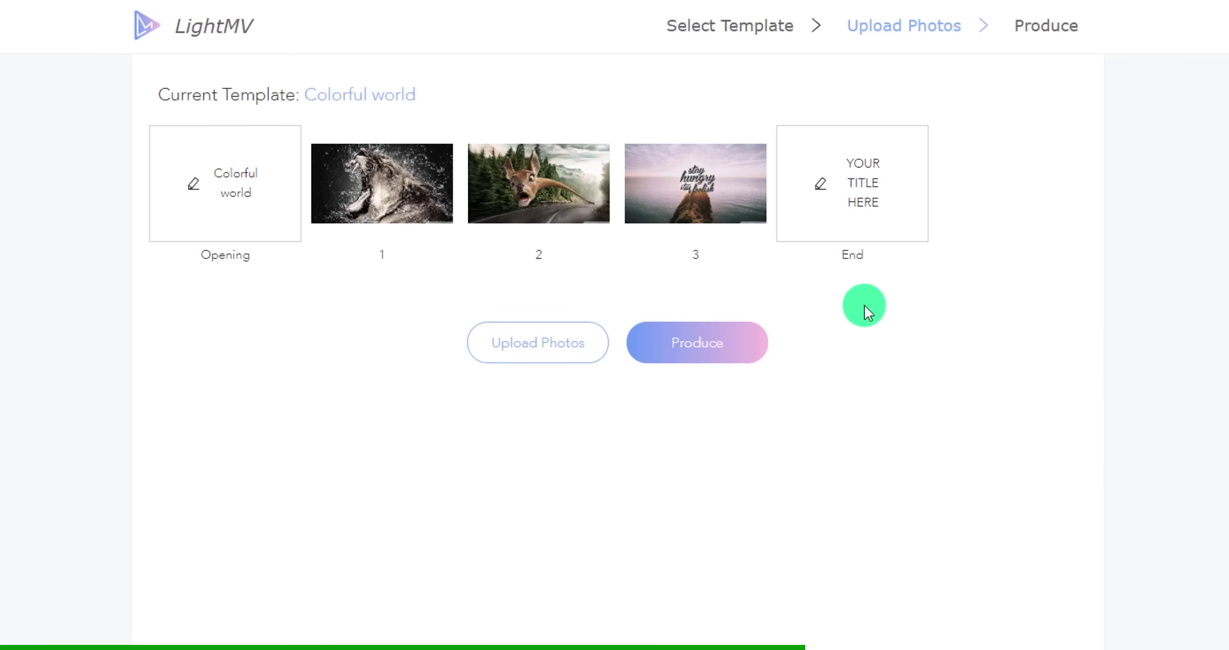
Set the end title to "You Should Try This!!!!" and start producing the video.
left_click(855, 192)
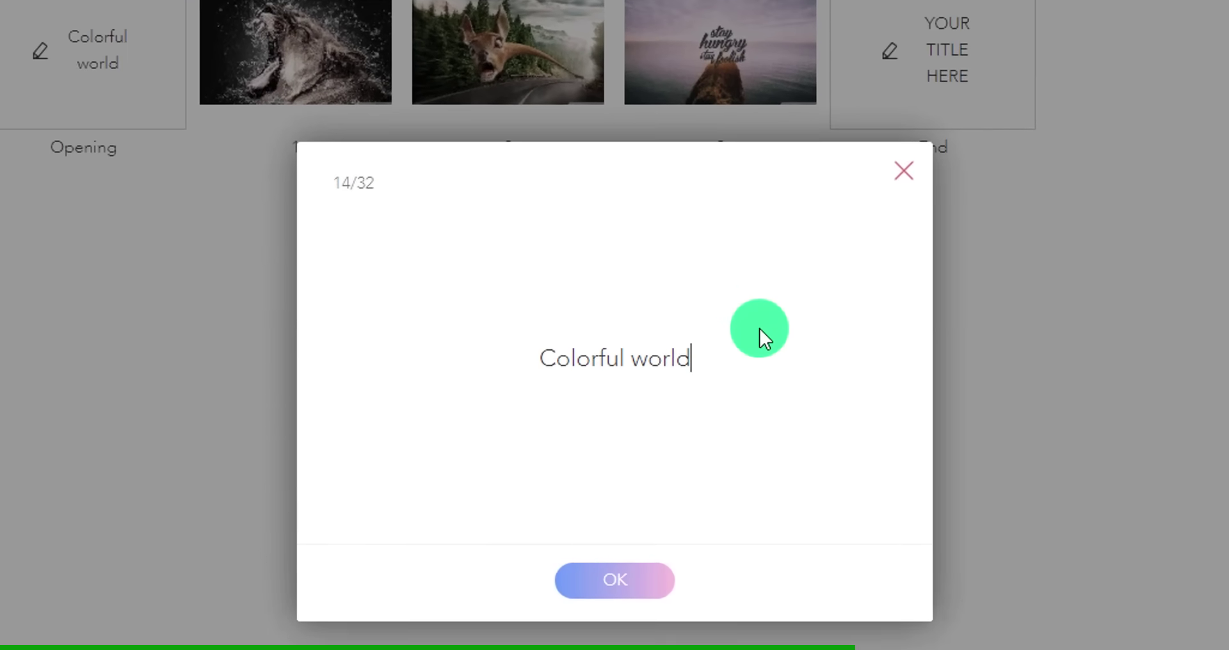
key("ctrl+a")
type("You Should Try This!!!!")
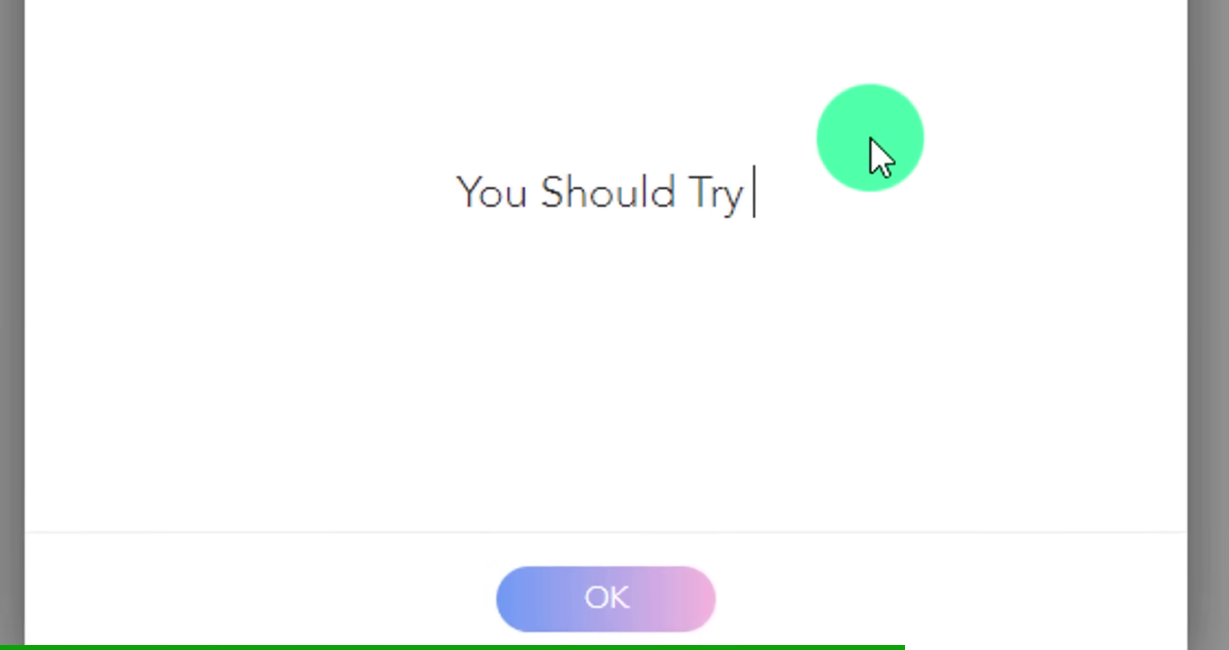
left_click(605, 601)
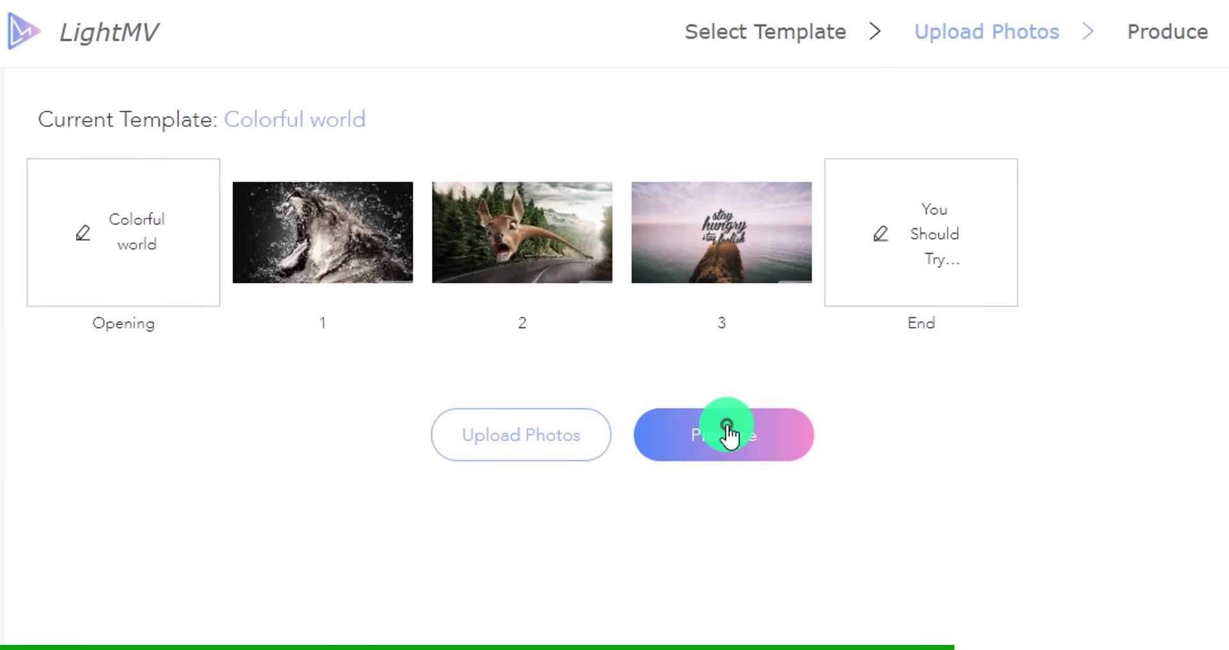
left_click(727, 431)
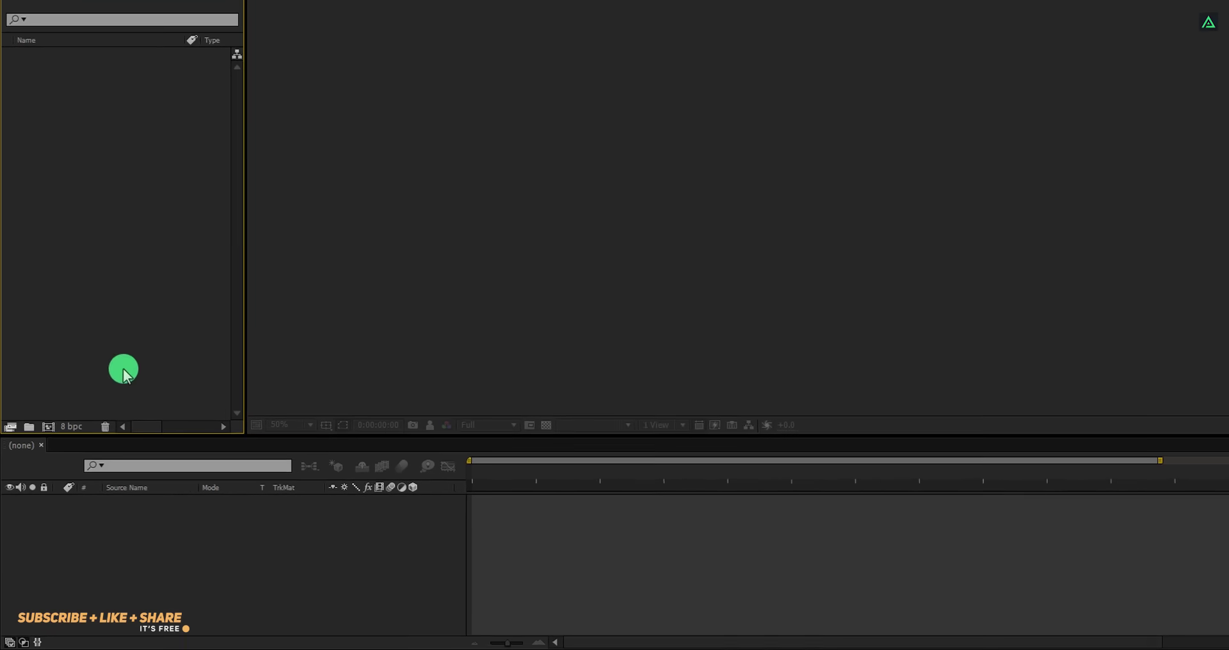
In After Effects, create a composition named Media_Player at 2048 x 1080 px, 30 fps, with a duration of 0:04:00:00.
left_click(55, 396)
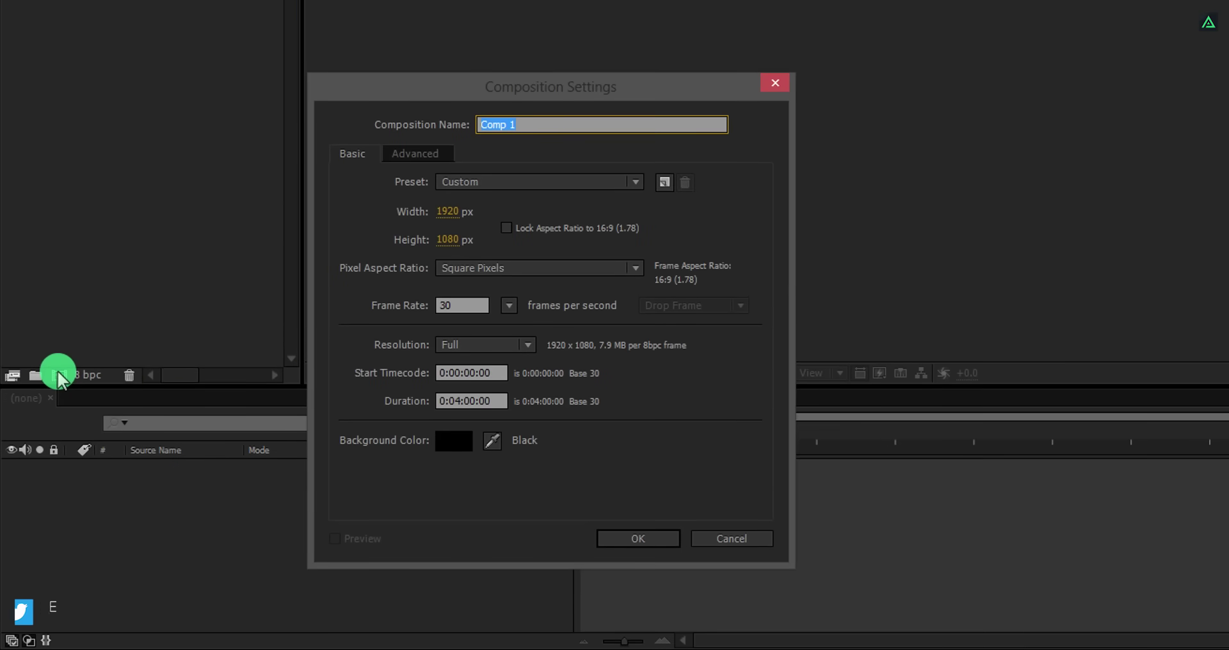
type("Media_Player")
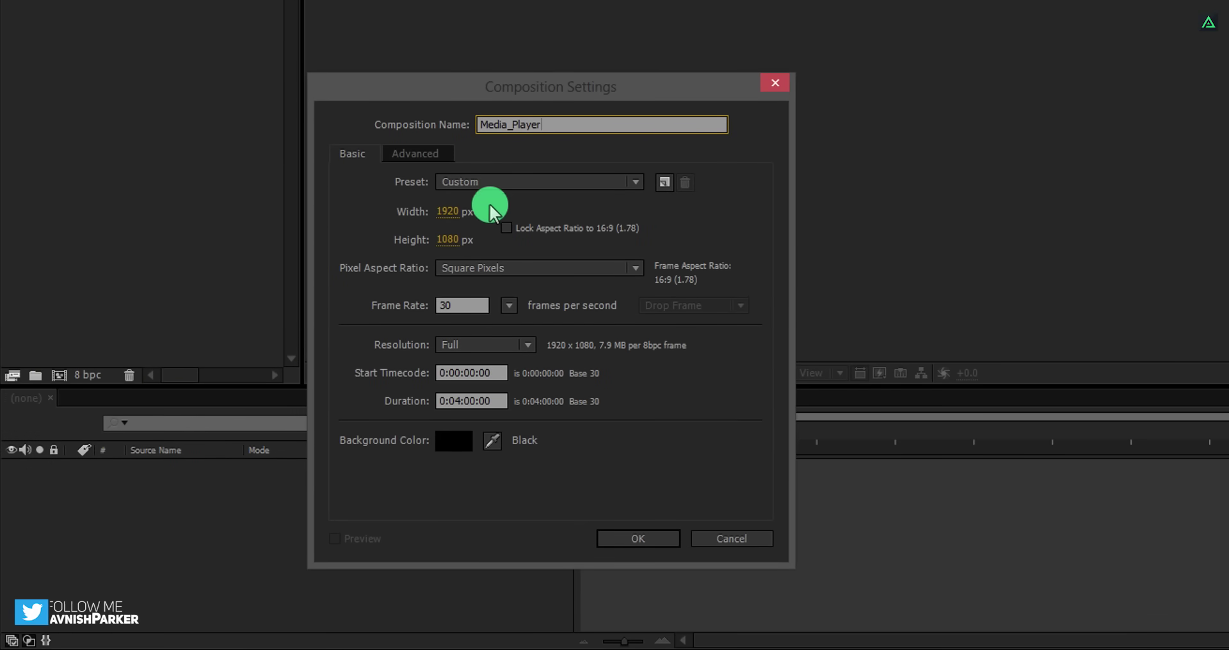
left_click(446, 212)
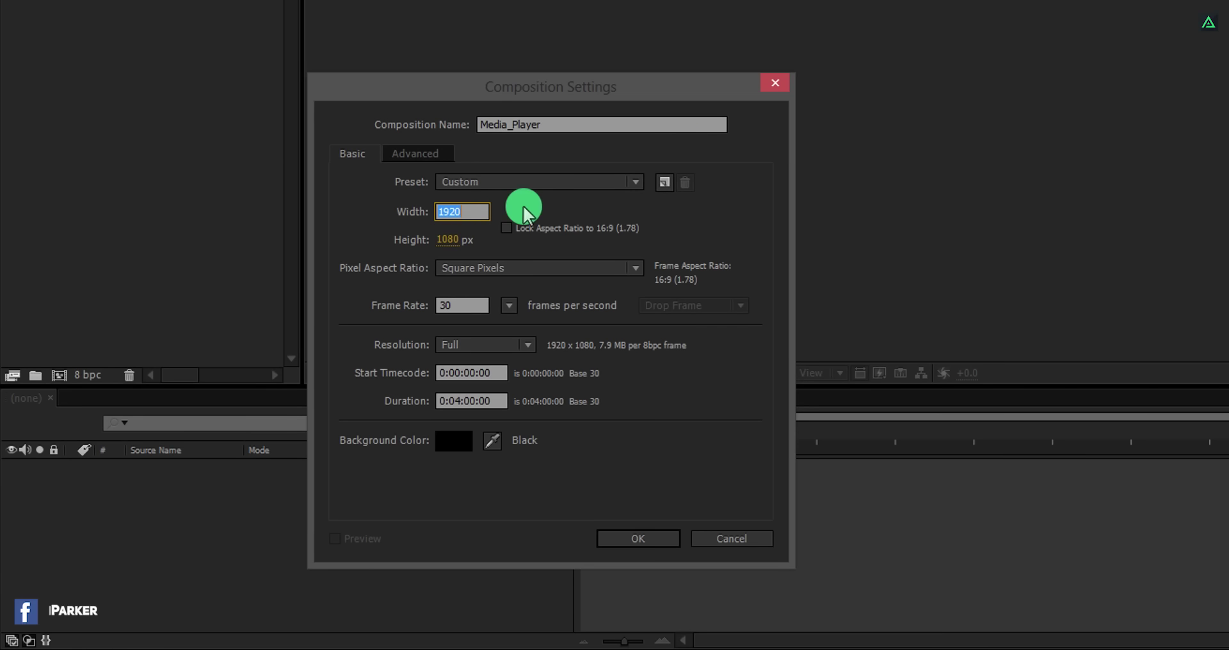
type("2048")
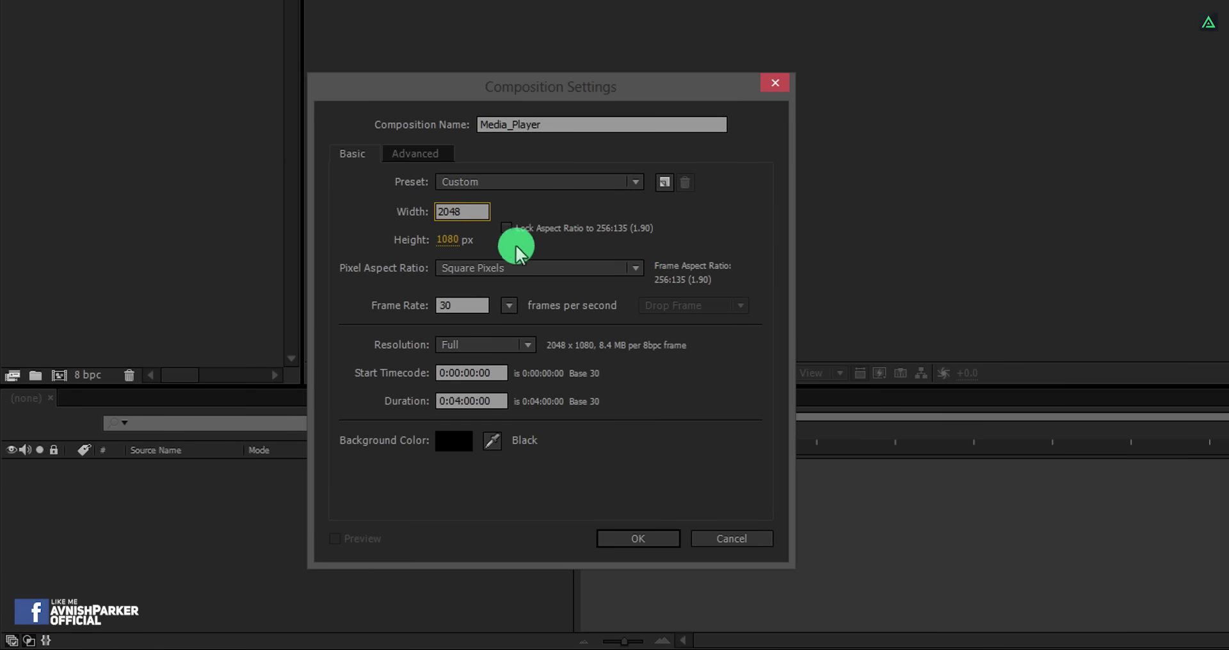
left_click(400, 238)
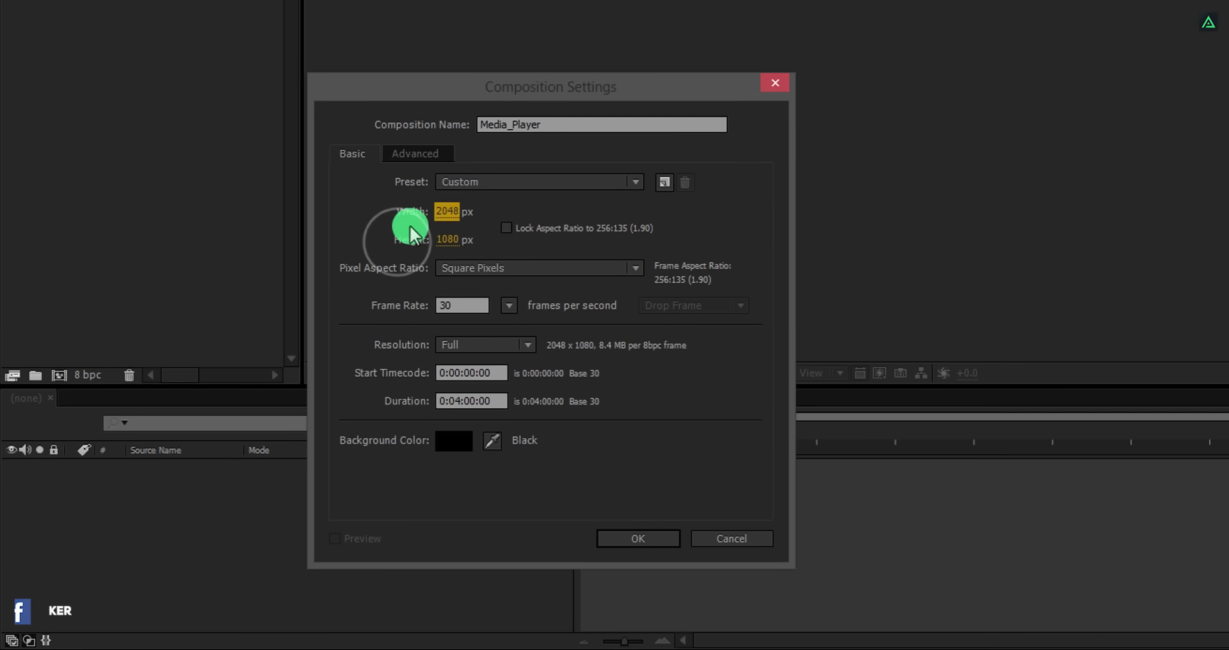
left_click(458, 305)
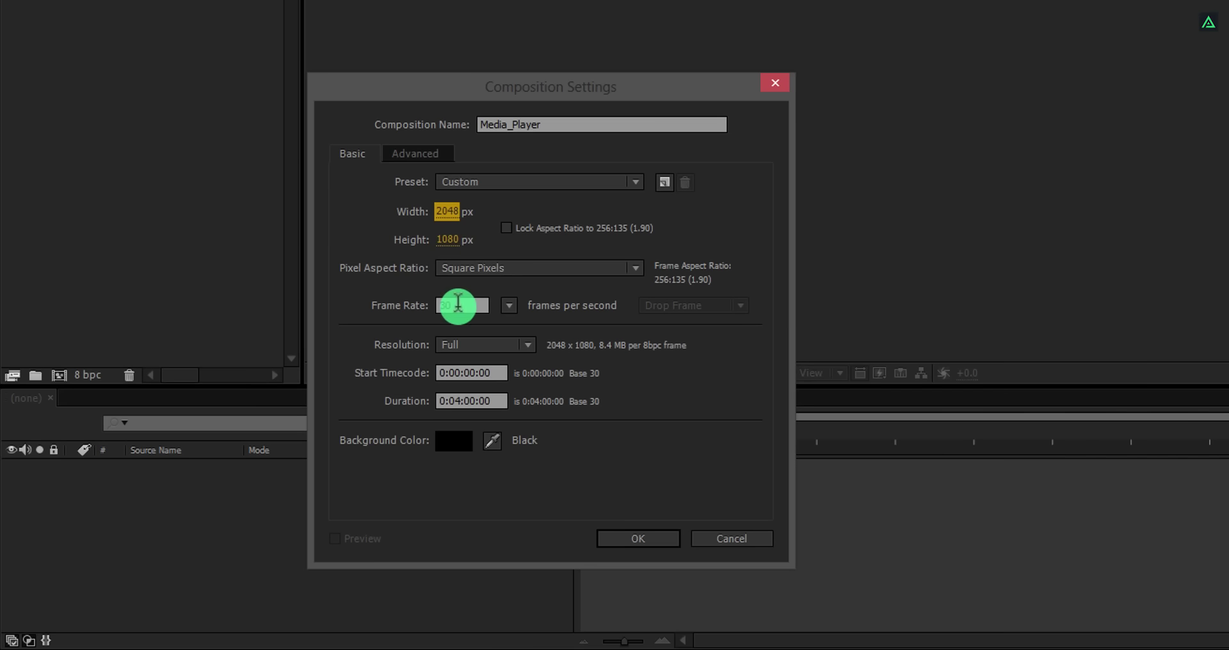
left_click(468, 401)
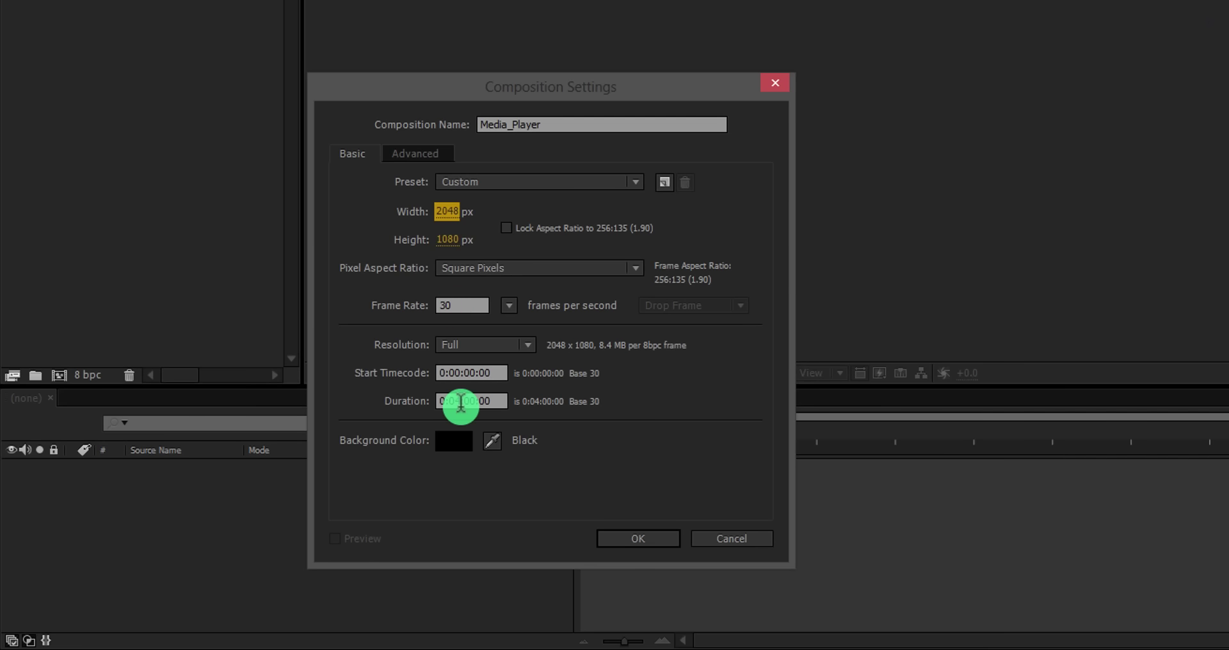
left_click(502, 402)
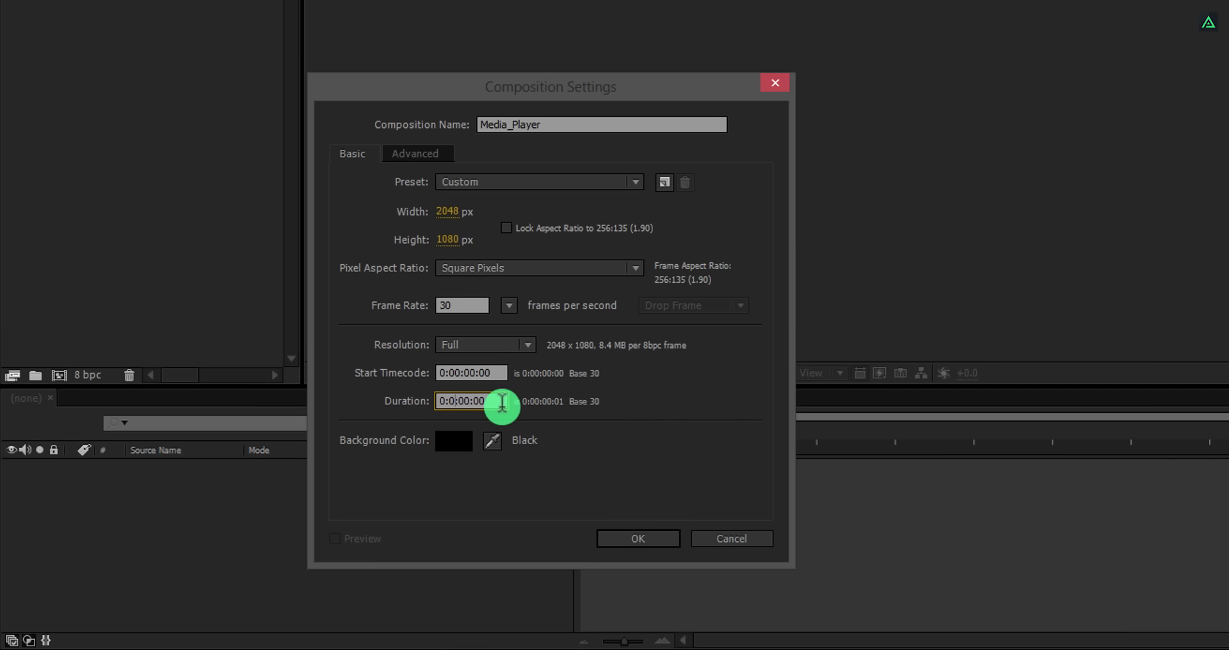
type("4")
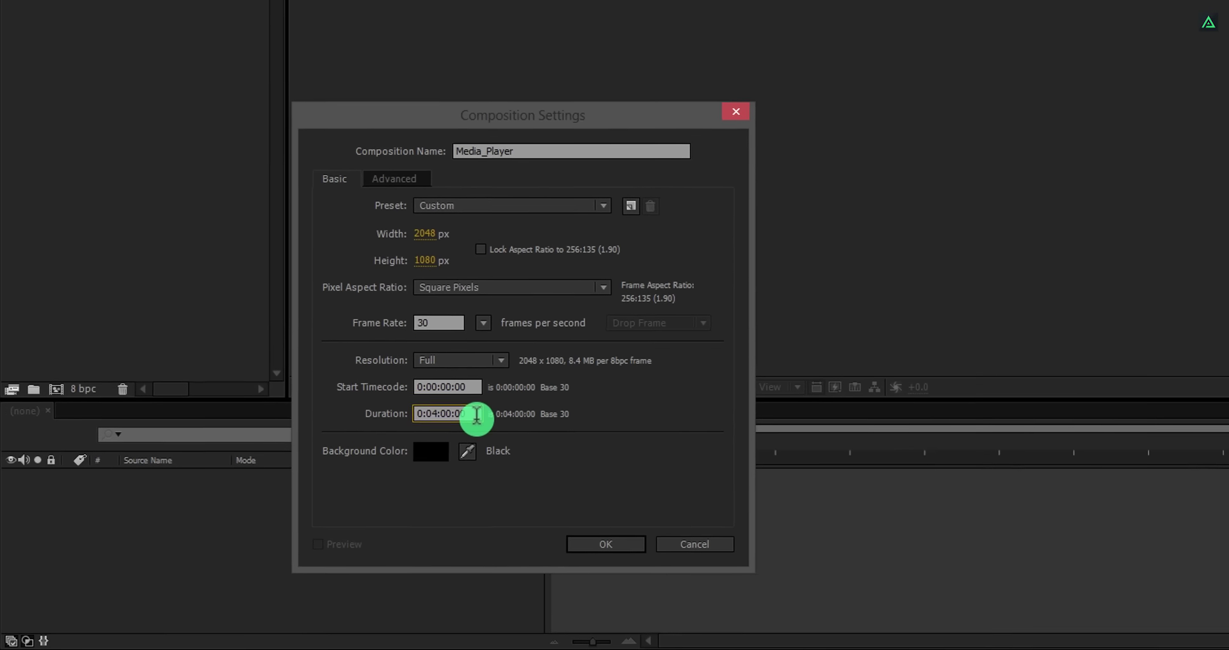
left_click(478, 564)
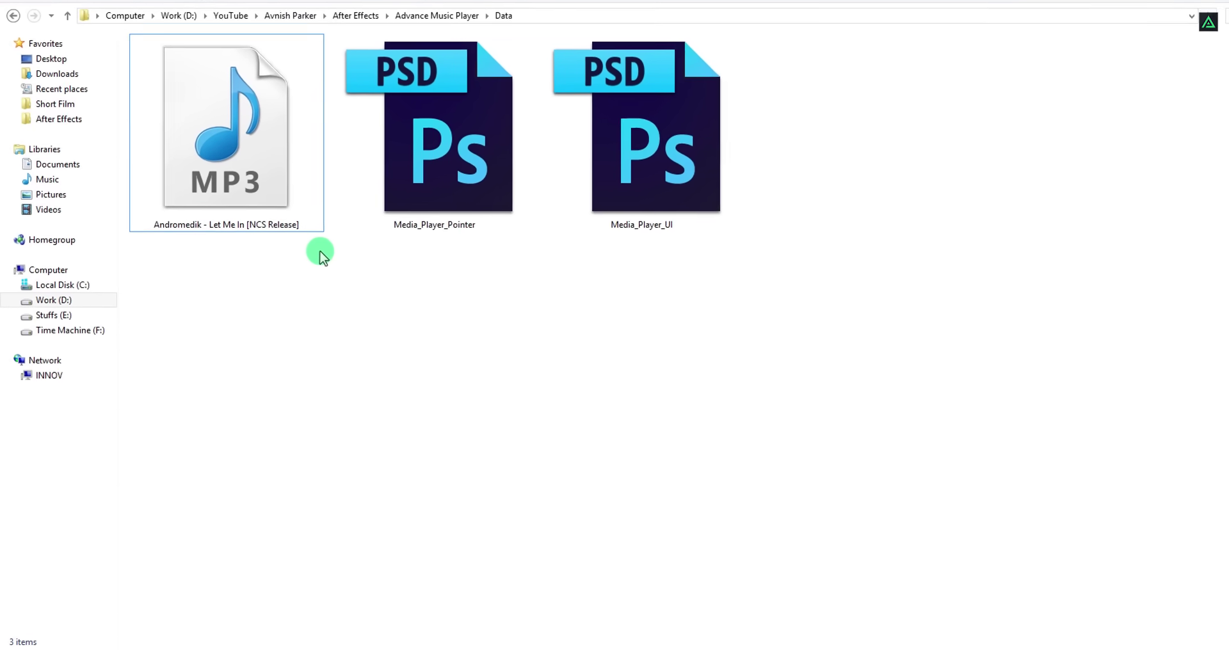
Import the MP3 track, Media_Player_Pointer.psd and Media_Player_UI.psd from the Data folder, and add the music to the Media_Player composition.
left_click(258, 174)
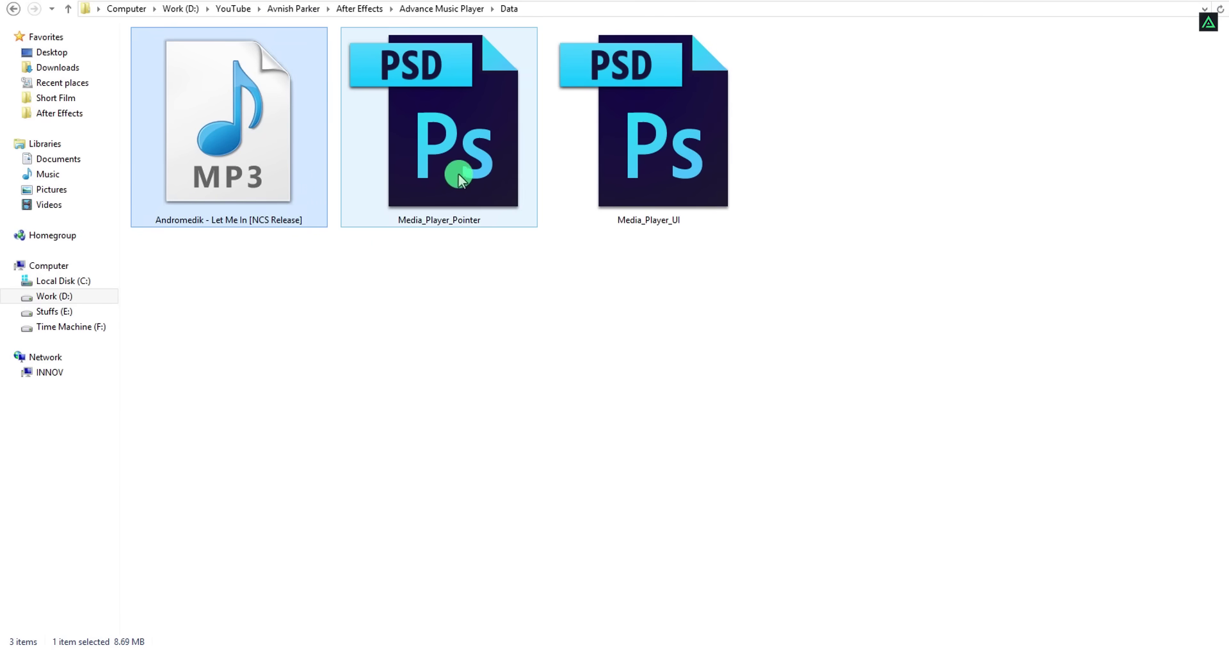
left_click_drag(806, 145, 239, 246)
left_click_drag(233, 170, 108, 321)
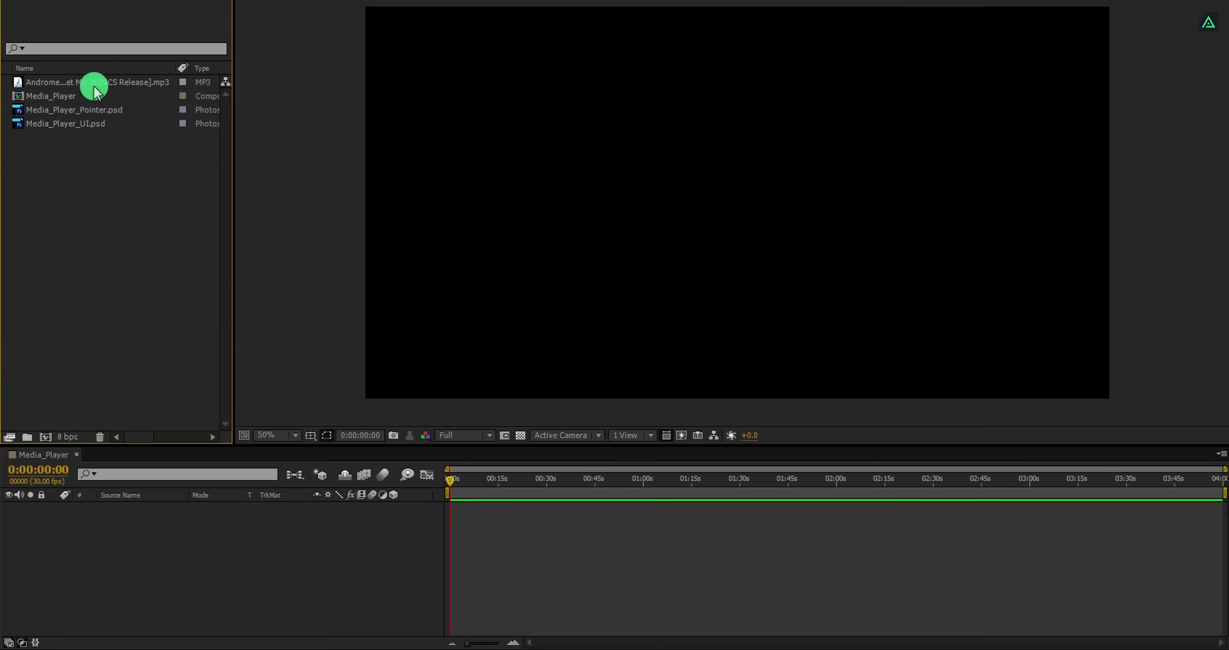
left_click_drag(94, 83, 131, 530)
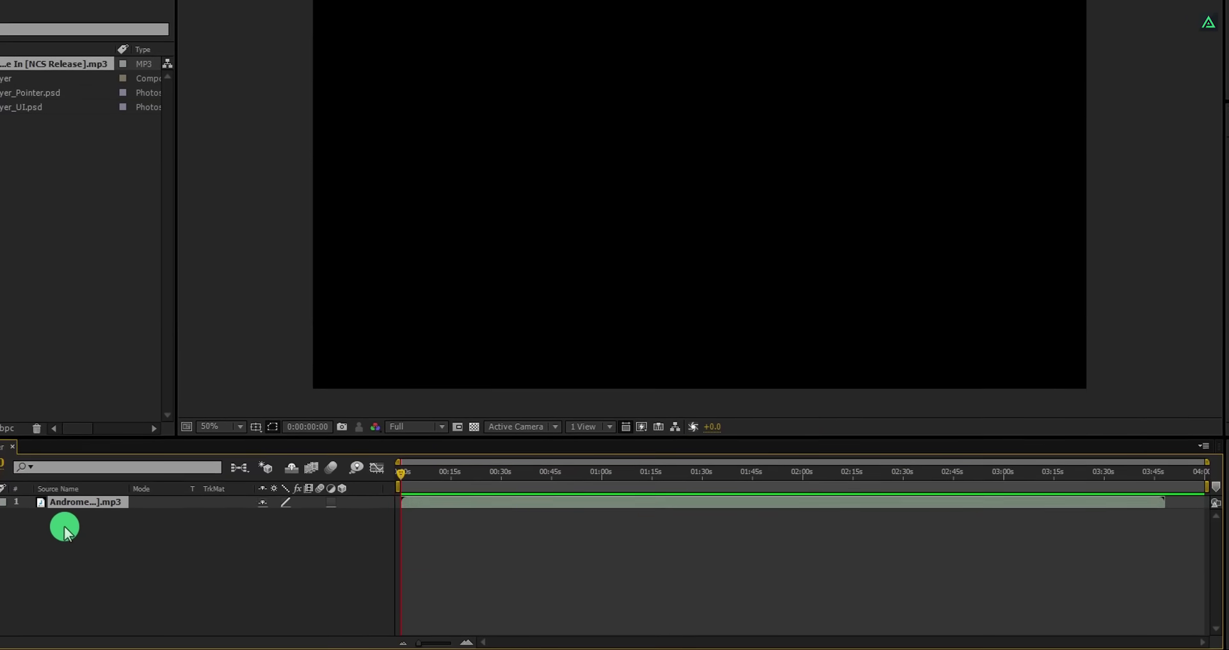
End the work area where the music layer ends and trim the composition to the work area.
left_click(1169, 479)
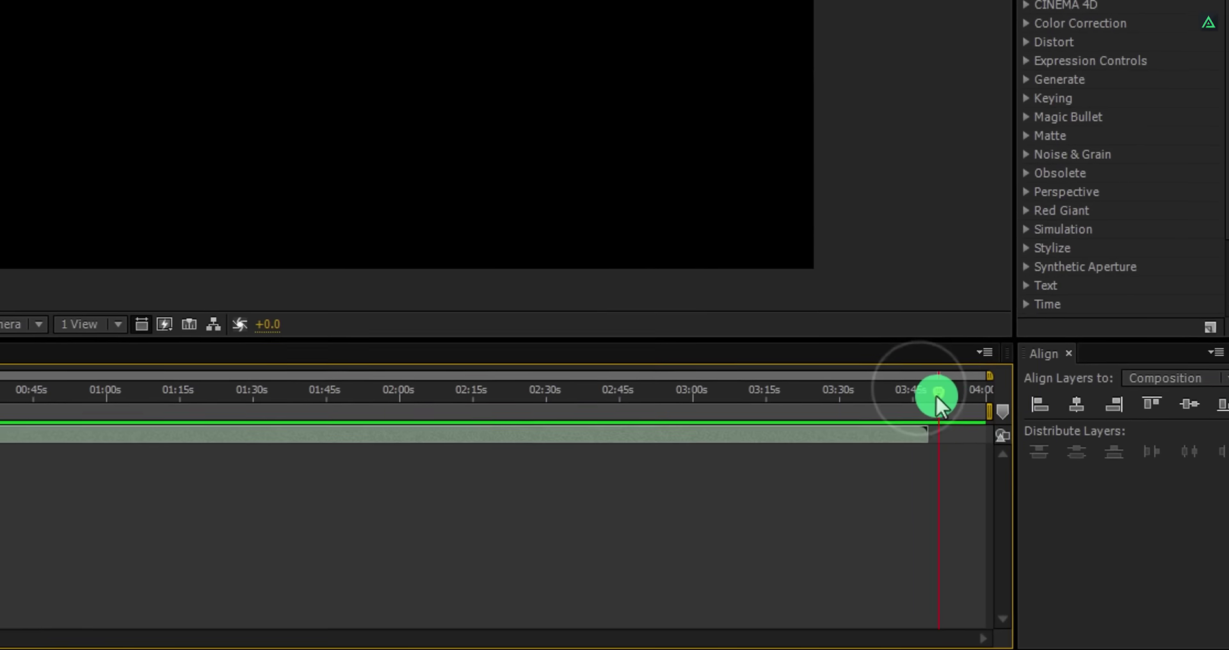
left_click_drag(935, 394, 904, 397)
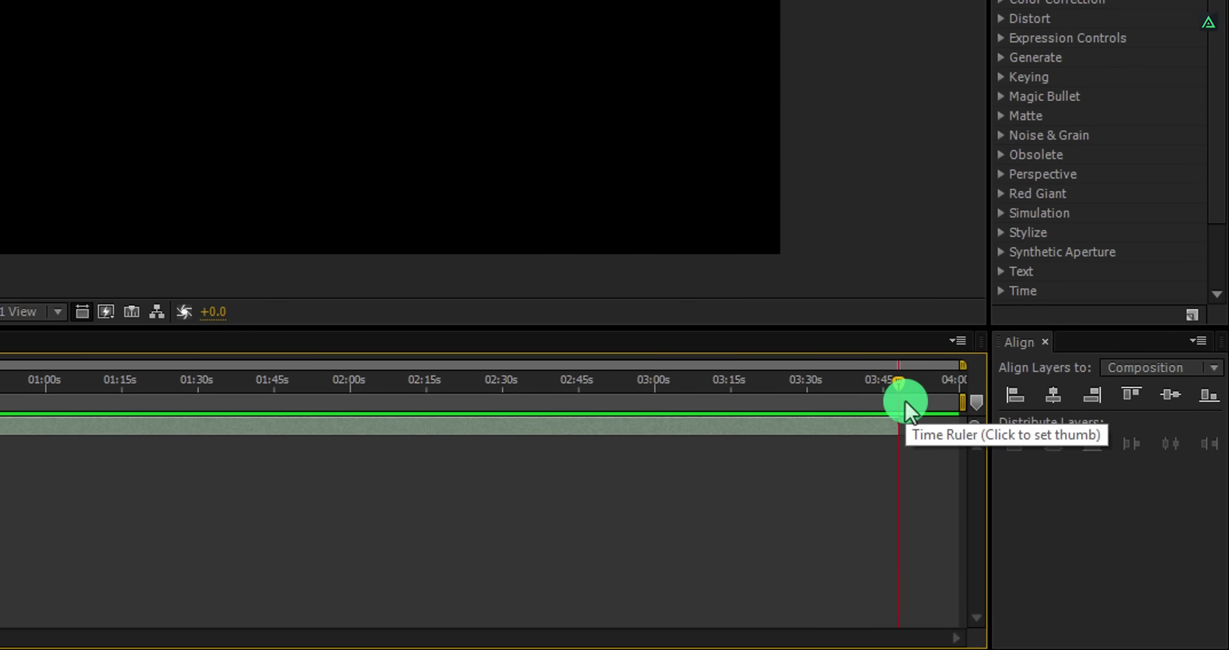
key("n")
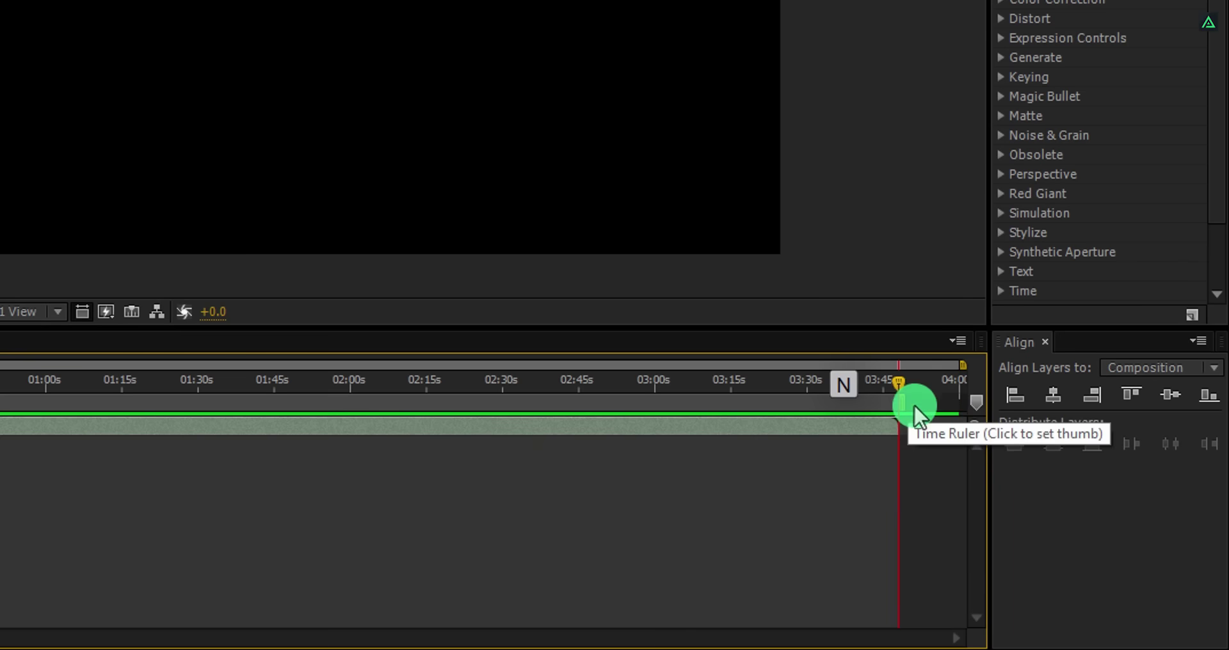
right_click(801, 400)
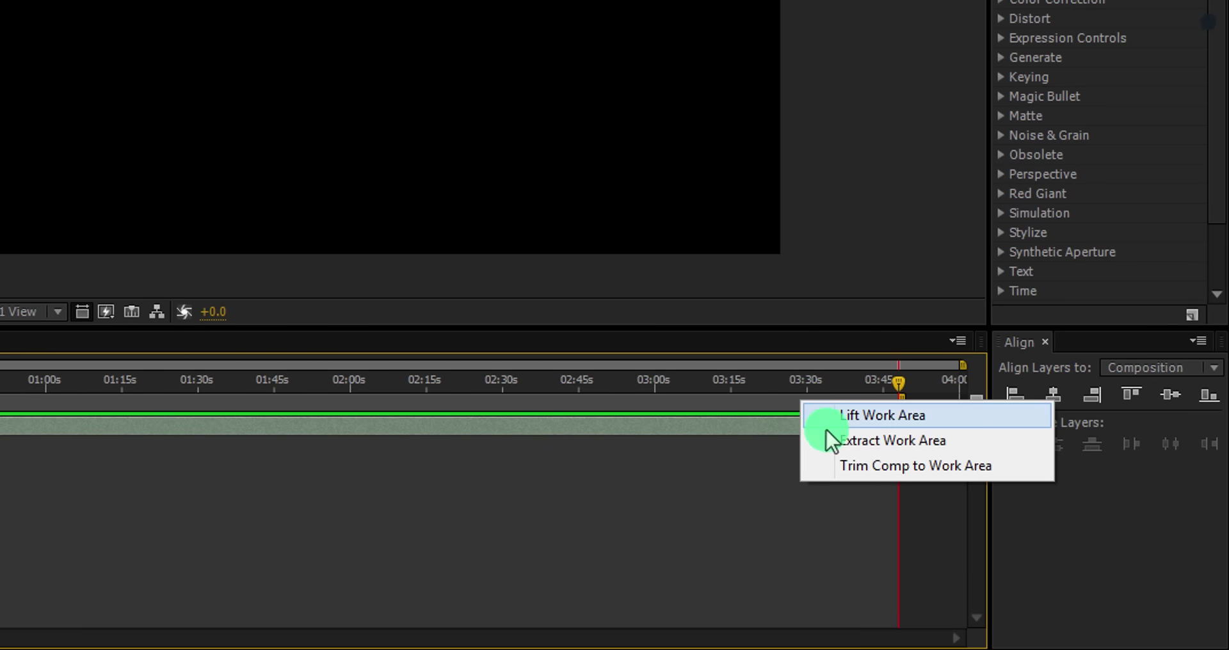
left_click(839, 465)
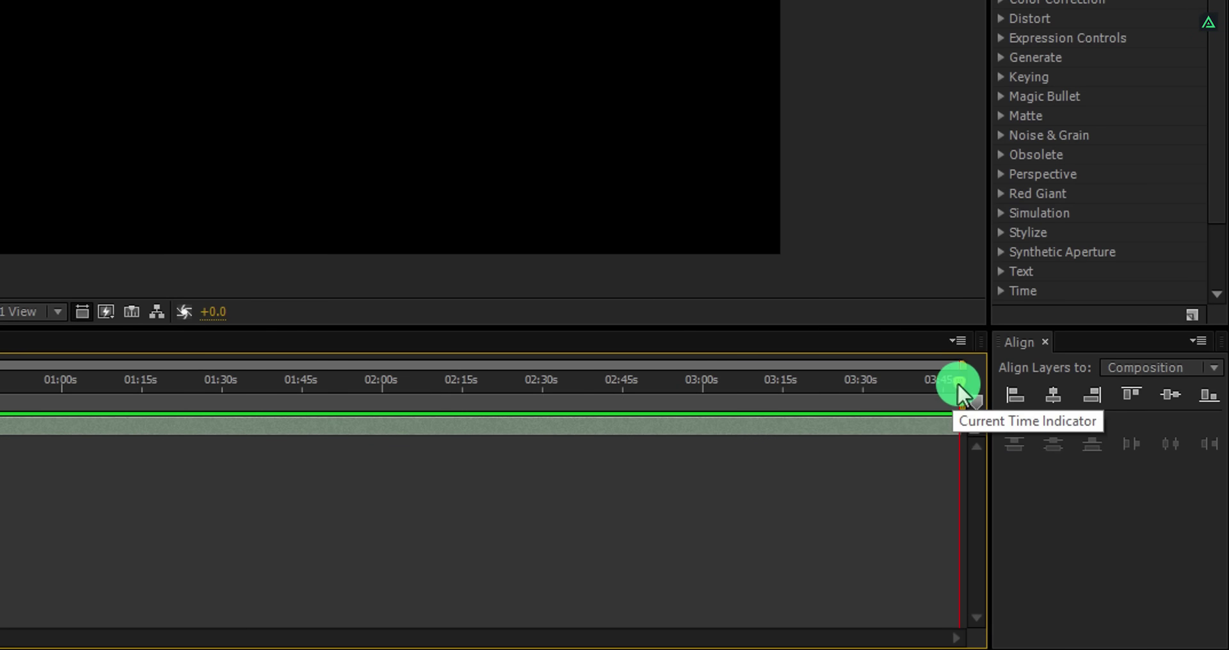
mouse_move(954, 385)
left_mouse_down()
mouse_move(897, 397)
mouse_move(955, 401)
left_mouse_up()
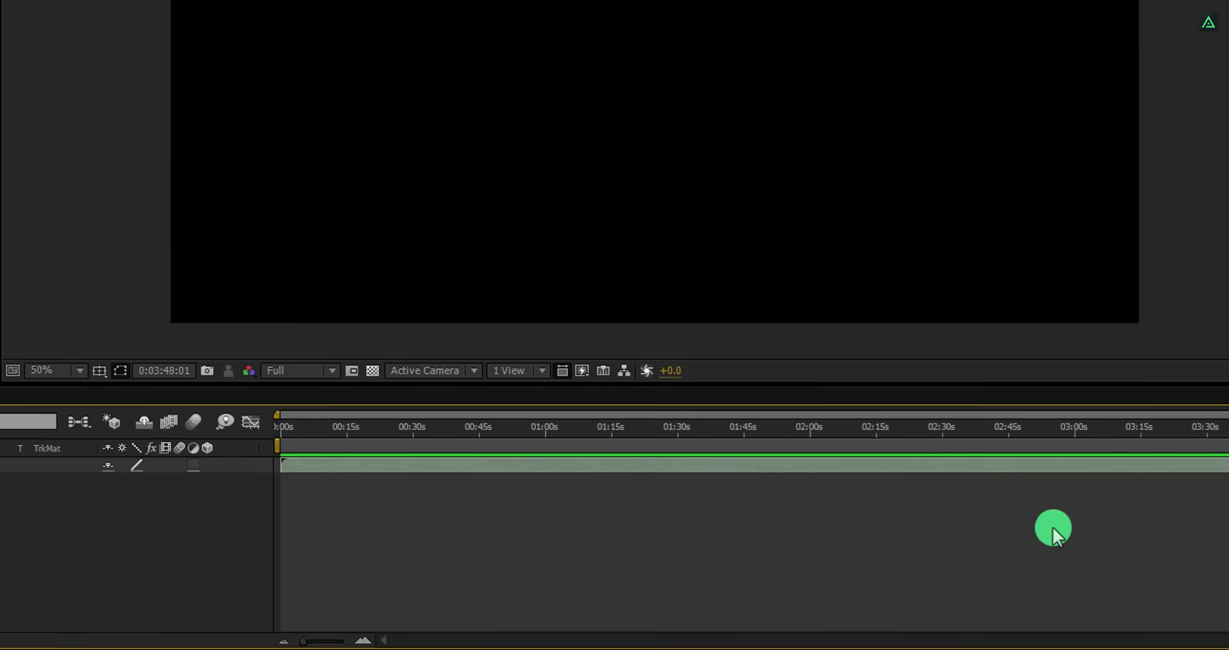
Pre-compose the music layer as Music_Here, moving all attributes into the new composition.
right_click(162, 480)
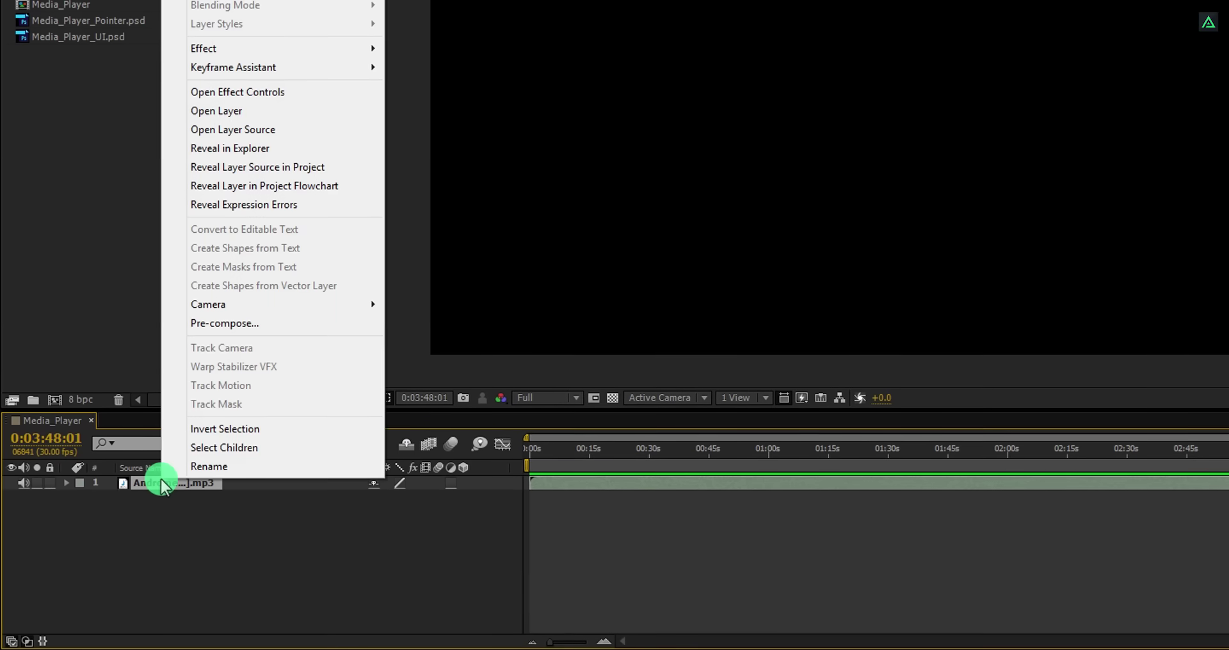
left_click(233, 322)
type("Music_Here")
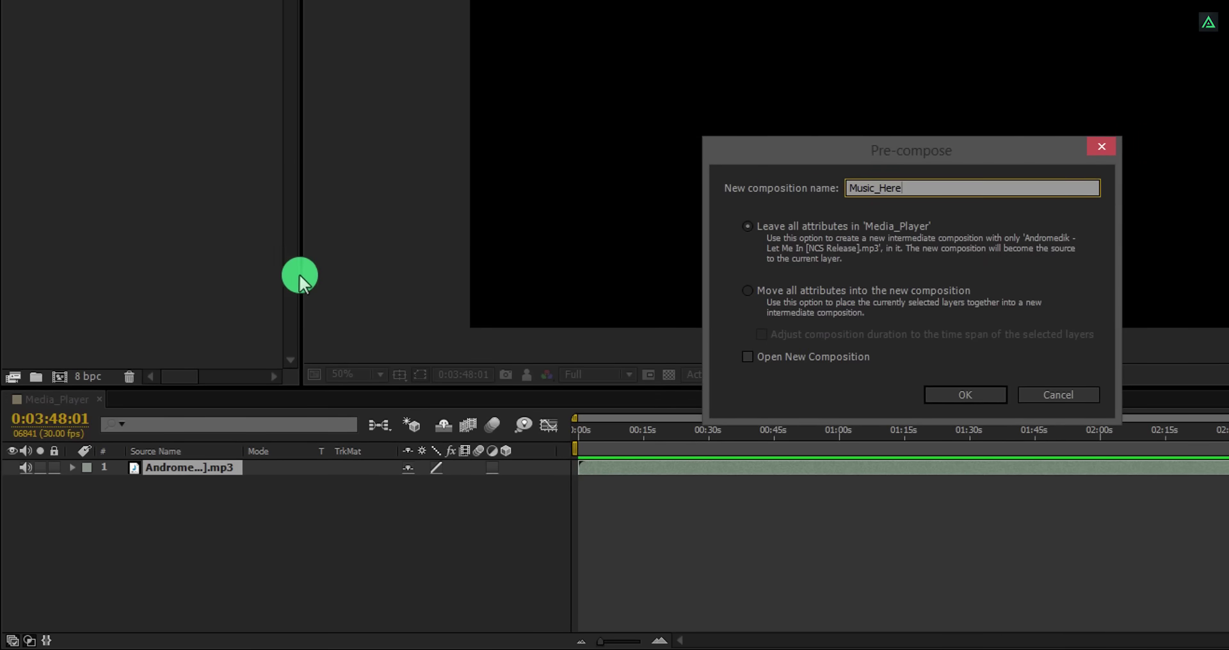
left_click(813, 288)
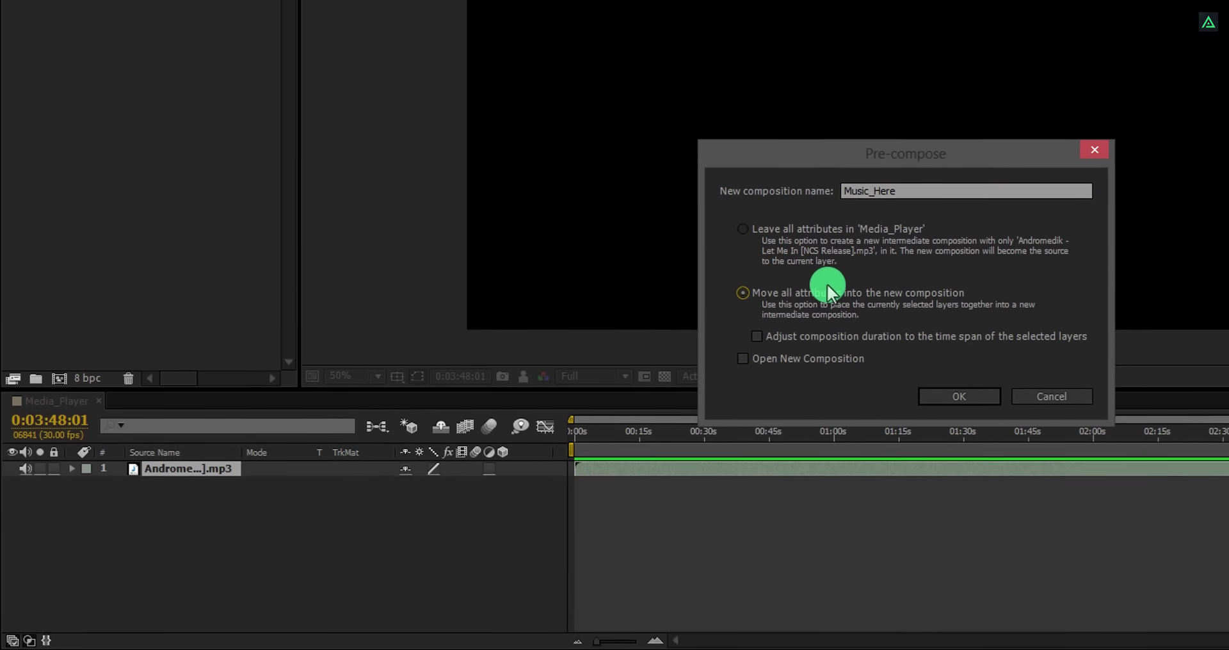
left_click(922, 403)
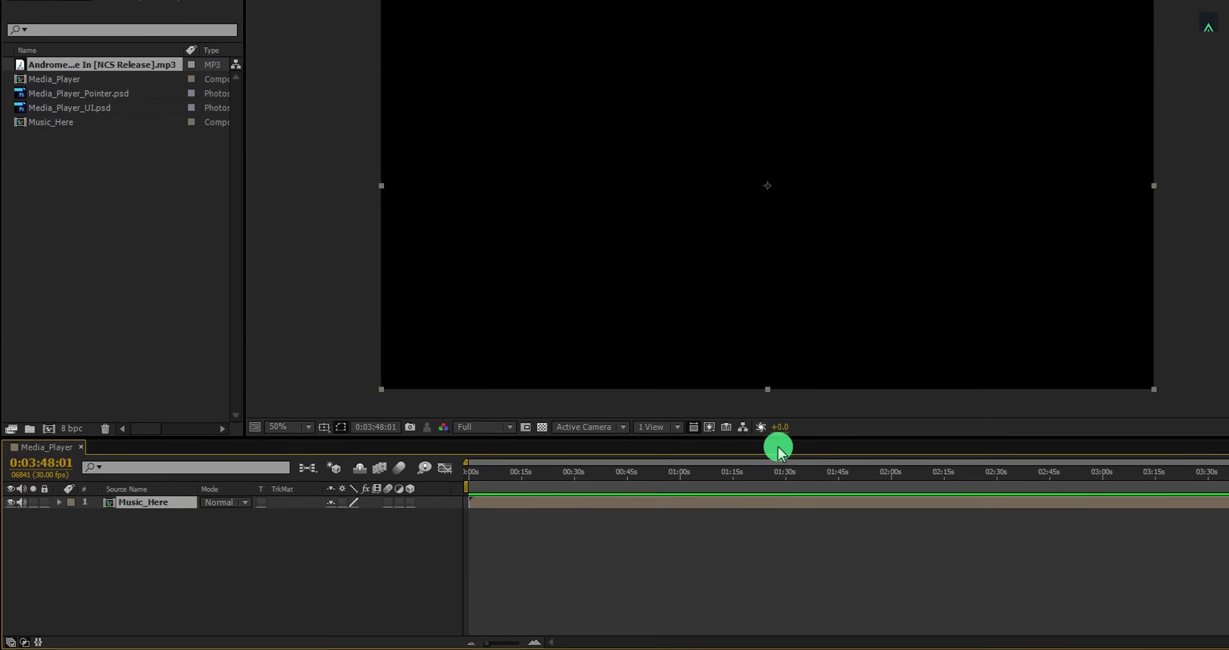
Add Media_Player_UI.psd as a layer in the Media_Player composition.
left_click_drag(69, 125, 139, 503)
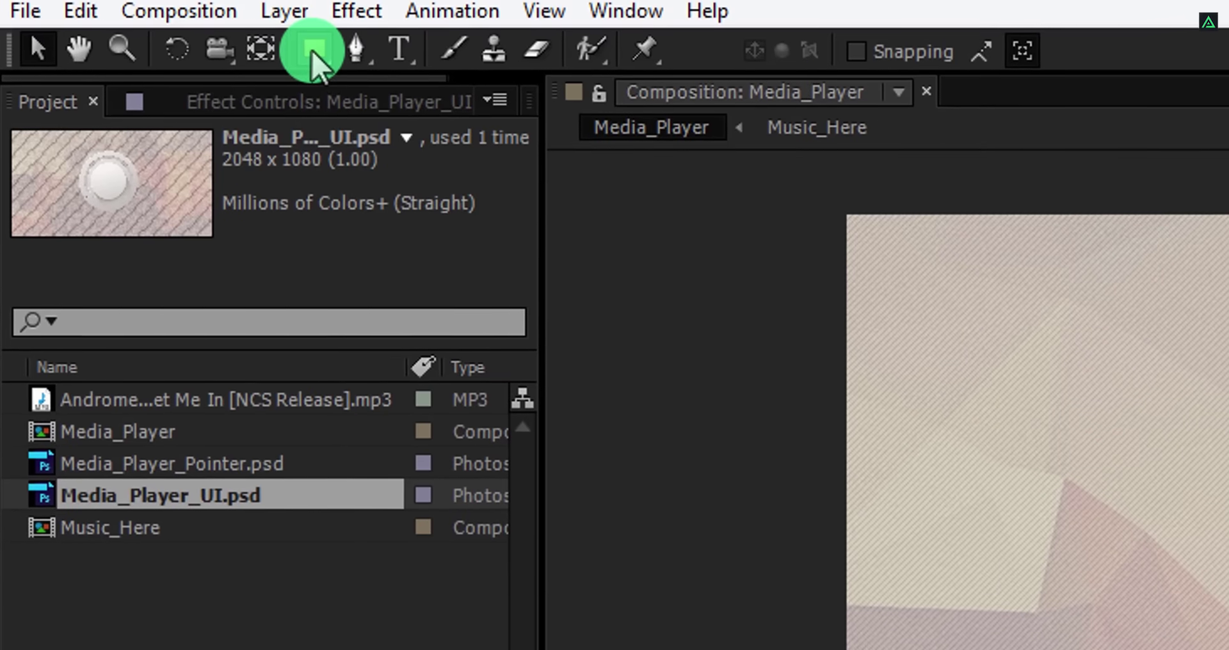
Activate the Ellipse tool for a new shape with fill set to None and stroke set to Solid Color.
left_click_drag(289, 30, 470, 72)
left_click_drag(525, 99, 556, 136)
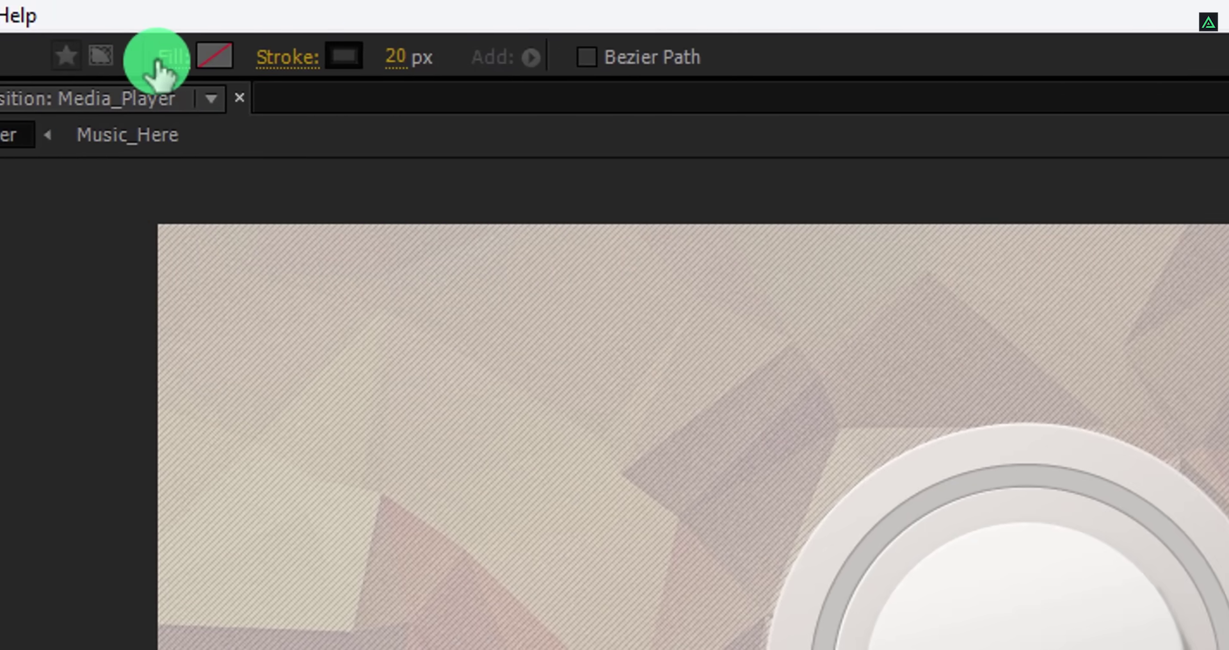
left_click(160, 61)
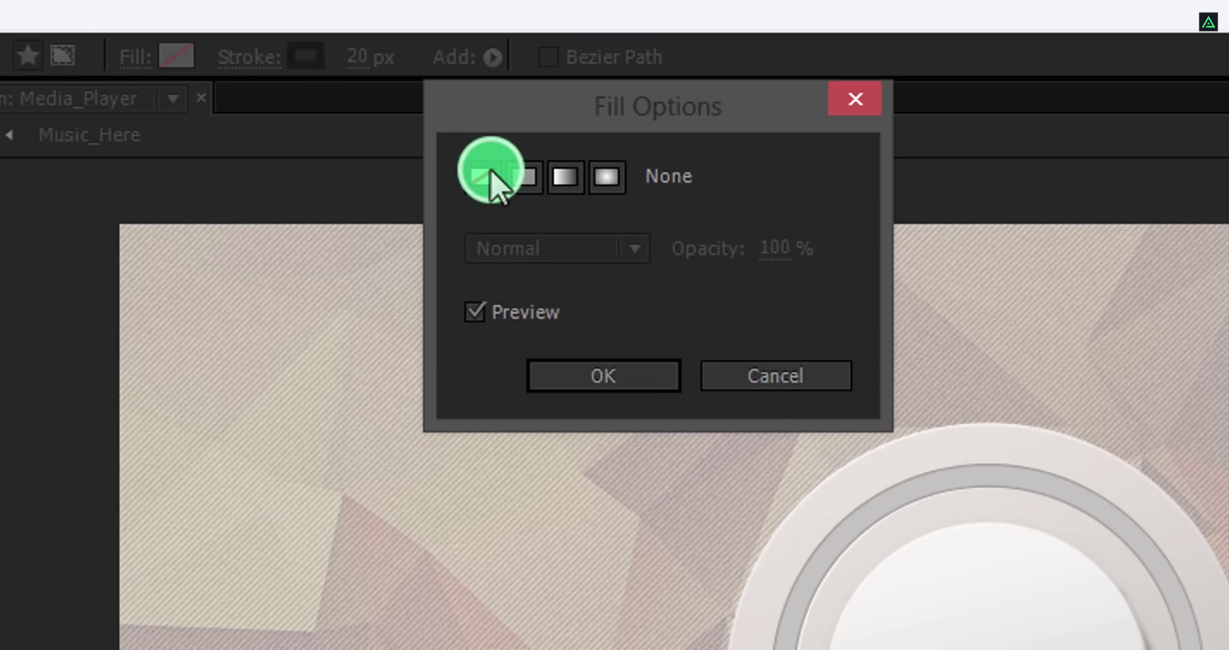
left_click(544, 379)
left_click(251, 64)
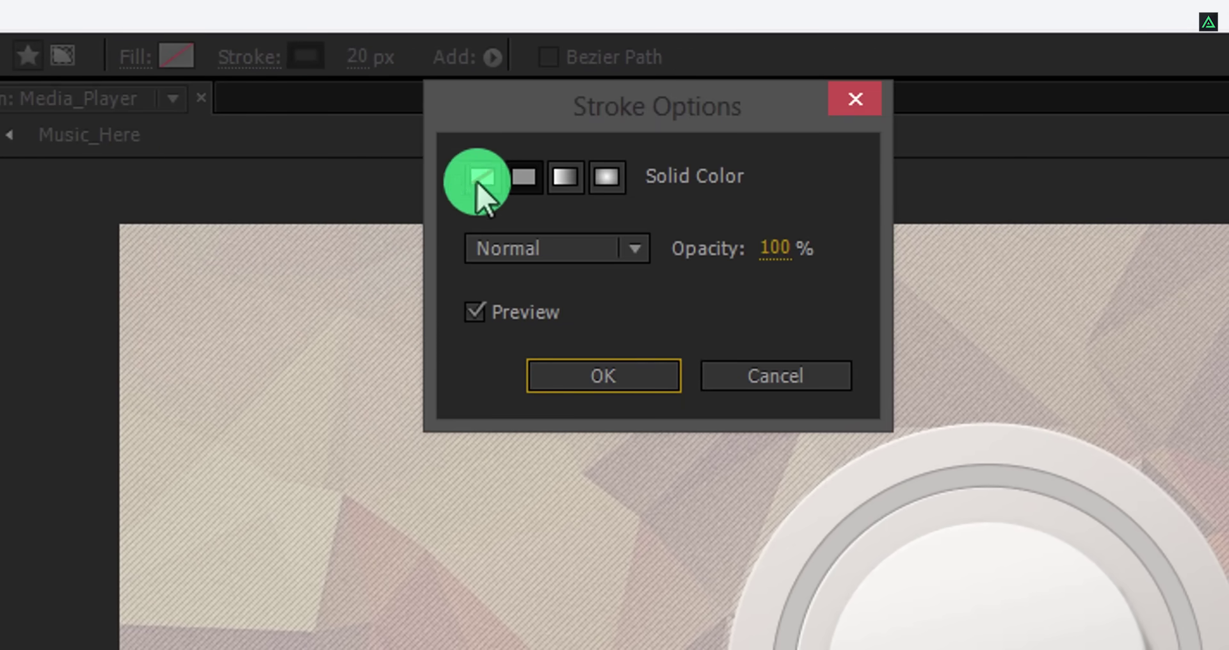
left_click(522, 185)
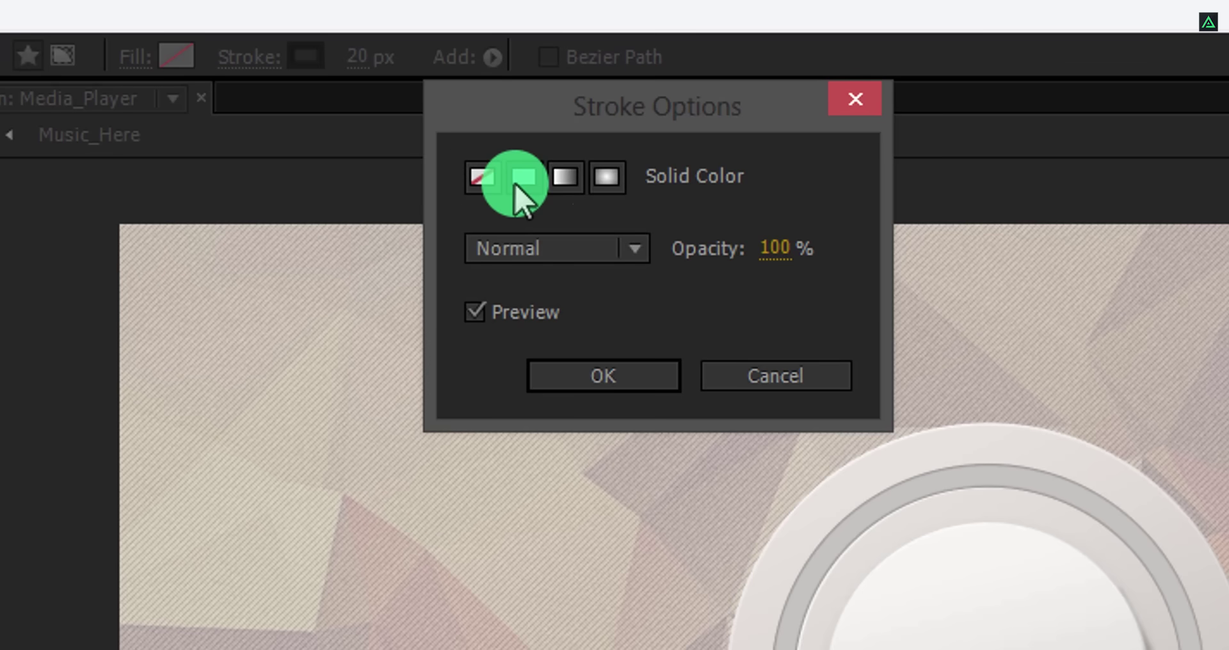
left_click(556, 379)
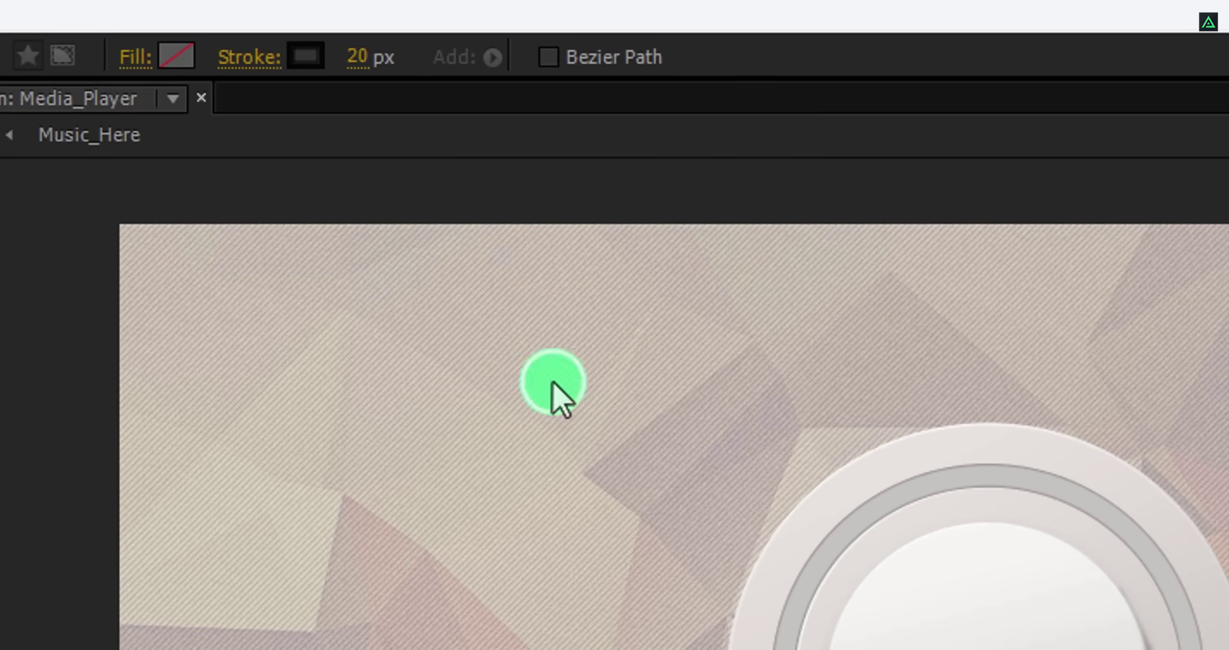
Keep the shape stroke width at 20 px and the stroke color at 060606.
left_click(358, 57)
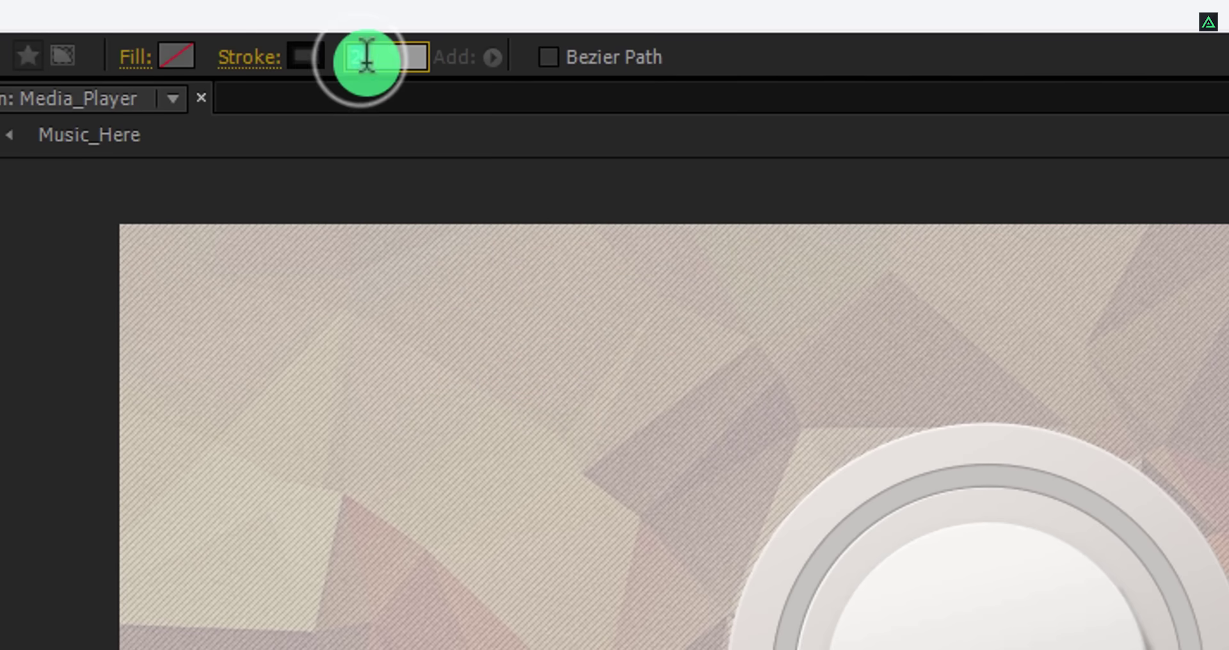
left_click(393, 75)
left_click(309, 61)
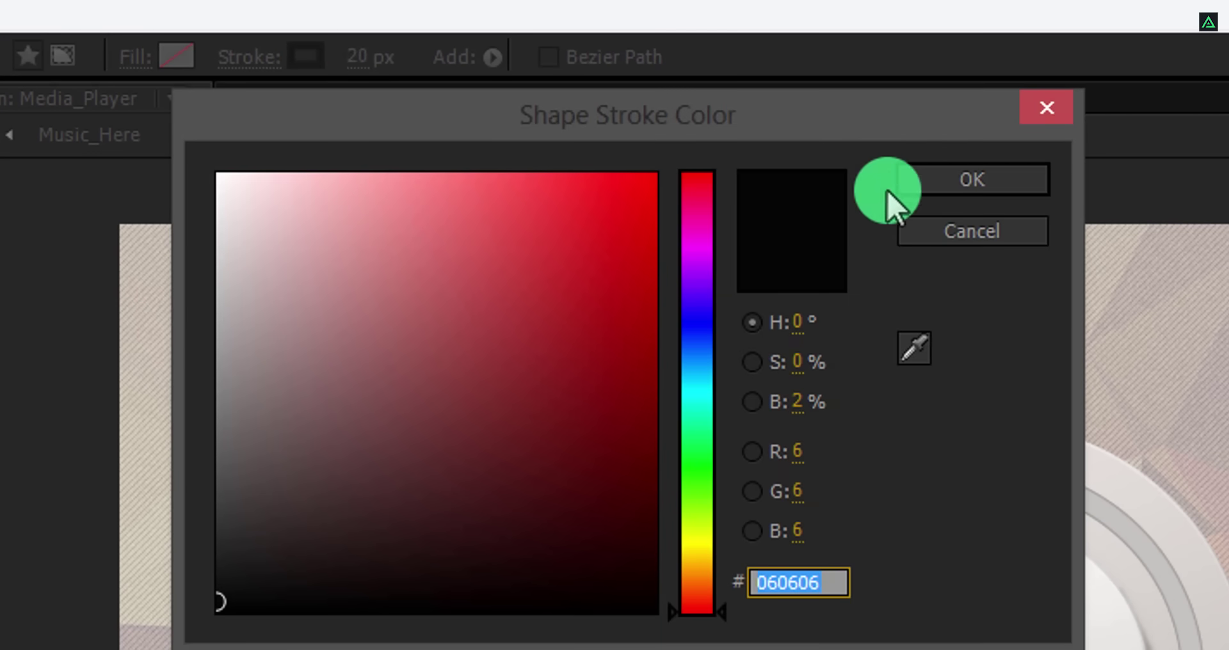
left_click(904, 181)
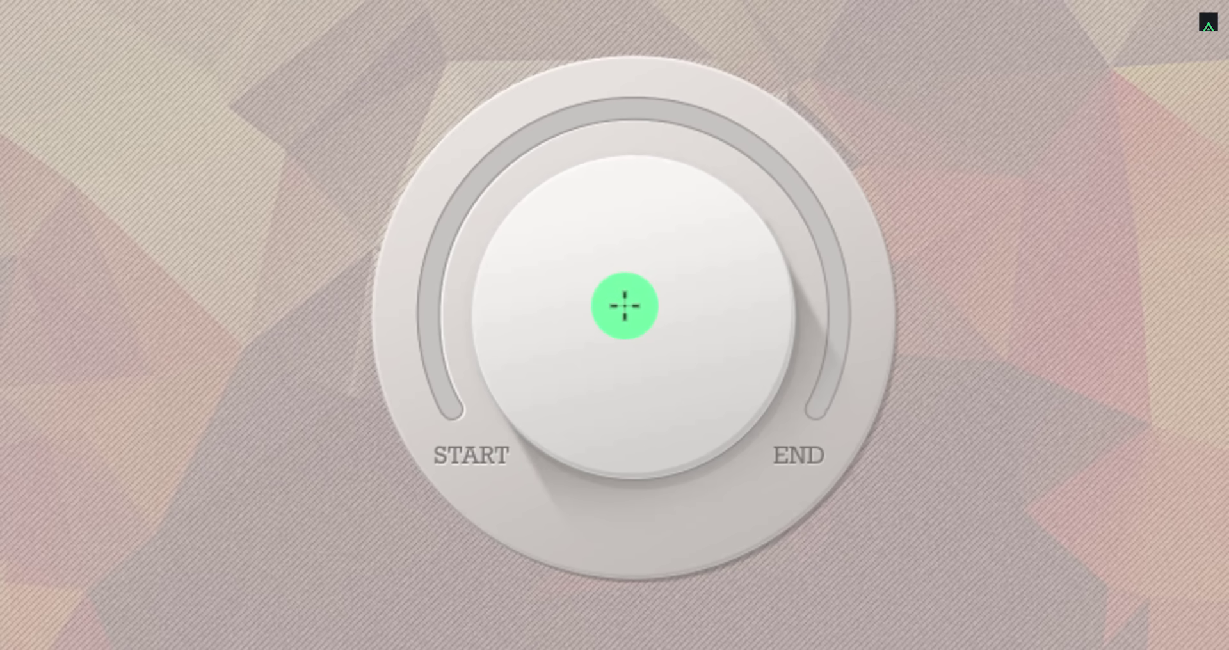
Draw a perfect circle outward from the knob's center so its stroke follows the grey circular groove.
key("ctrl")
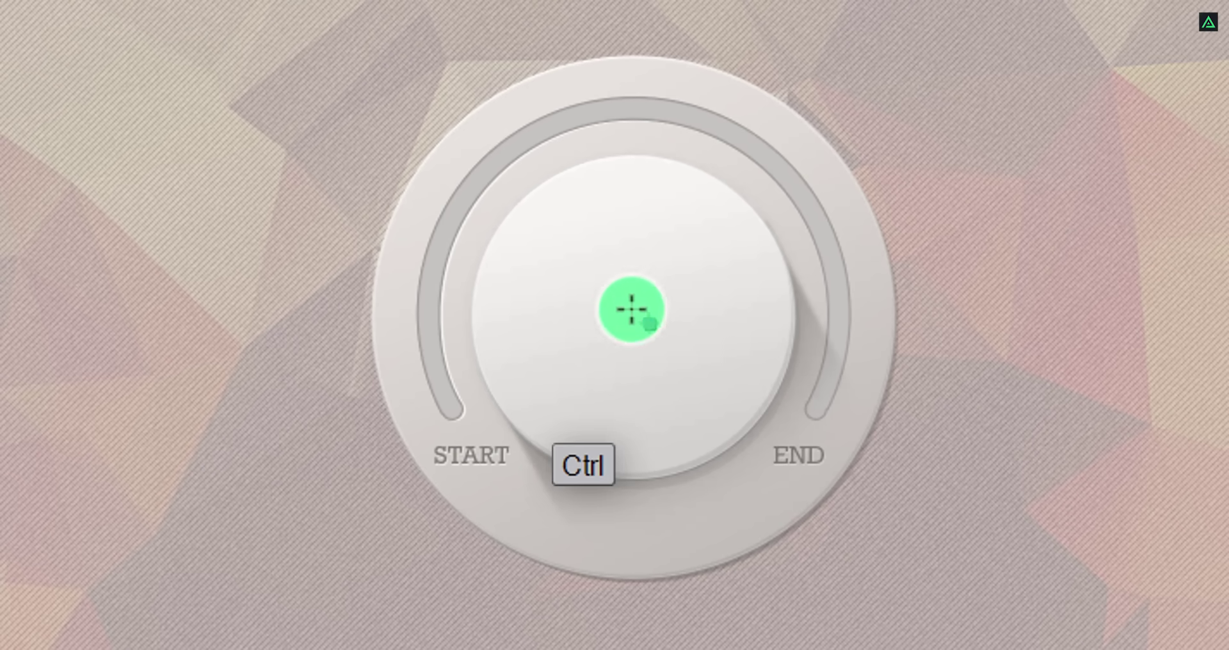
left_click_drag(663, 348, 833, 505)
key("shift")
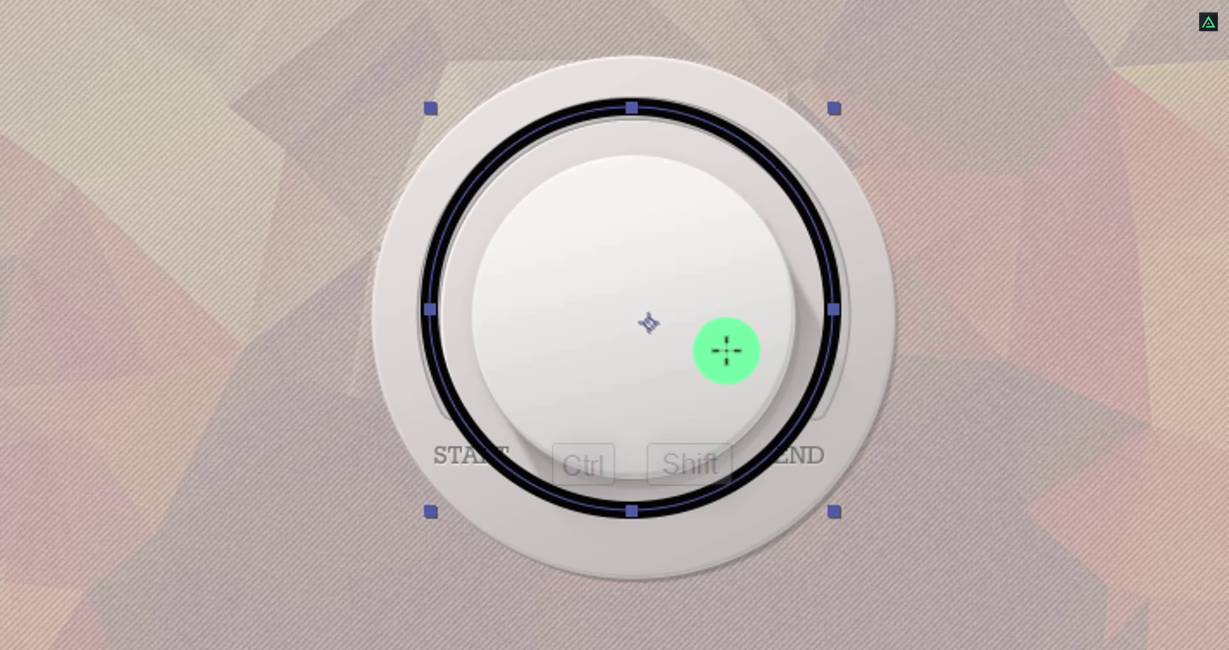
Nudge the black circle slightly right and down to center it on the grey groove around the knob.
key("v")
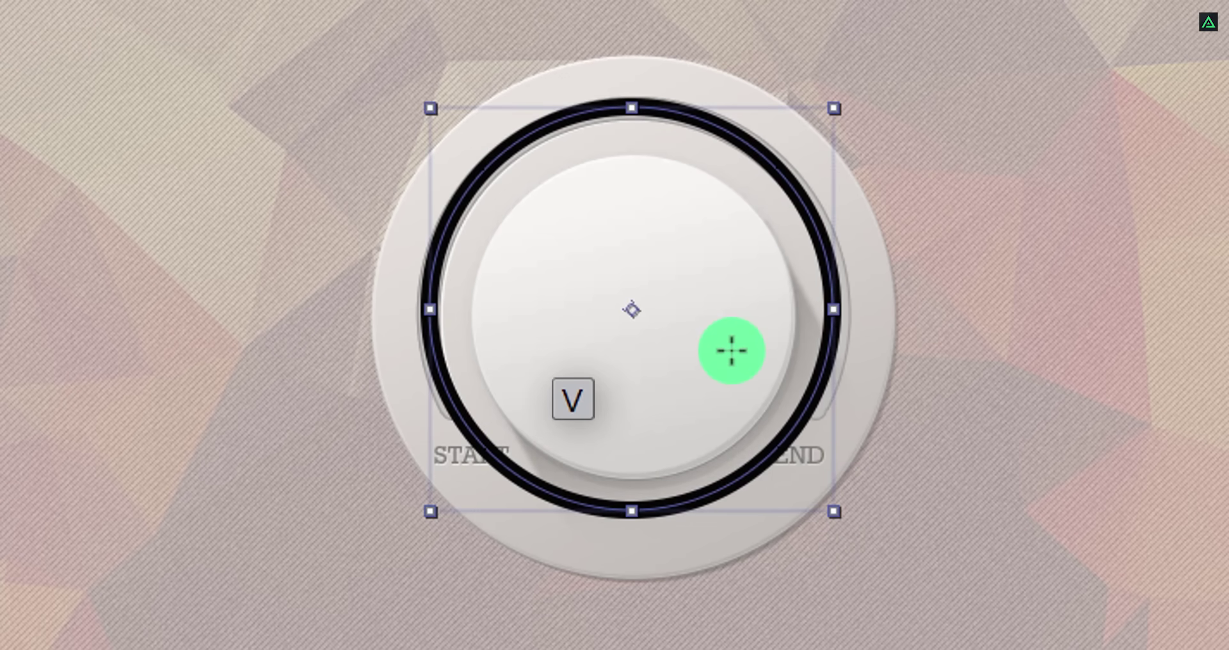
key("Right")
key("Right")
key("Right")
key("Right")
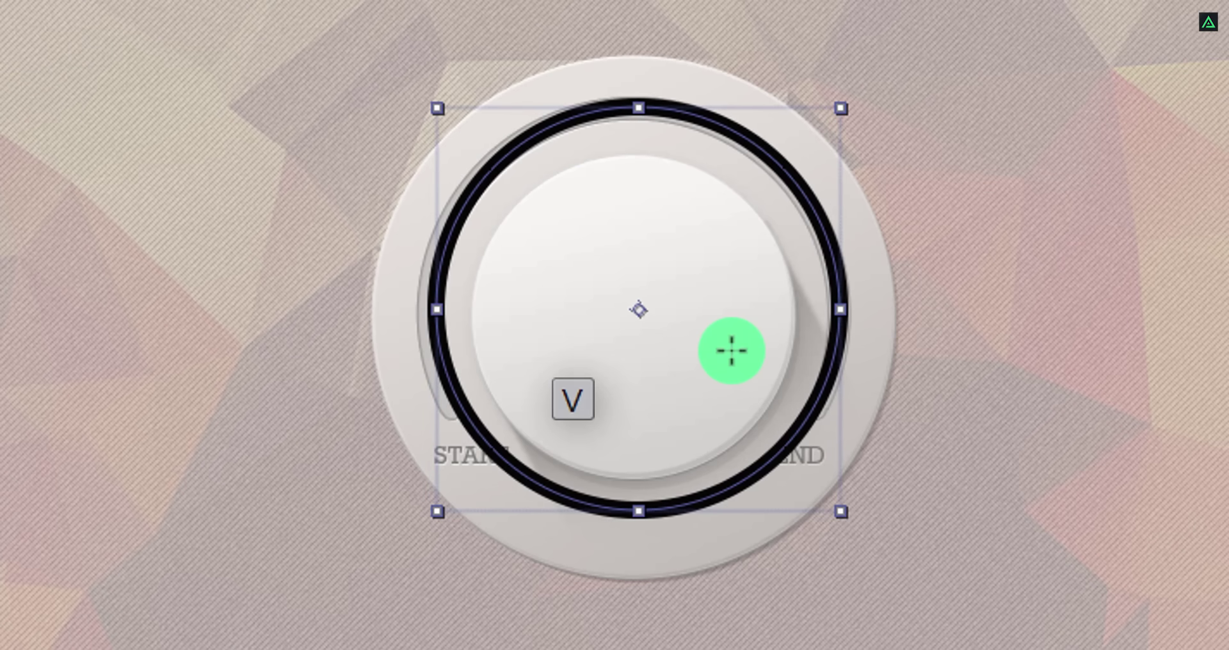
key("Left")
key("Left")
key("Down")
key("Down")
key("Down")
key("Down")
key("Left")
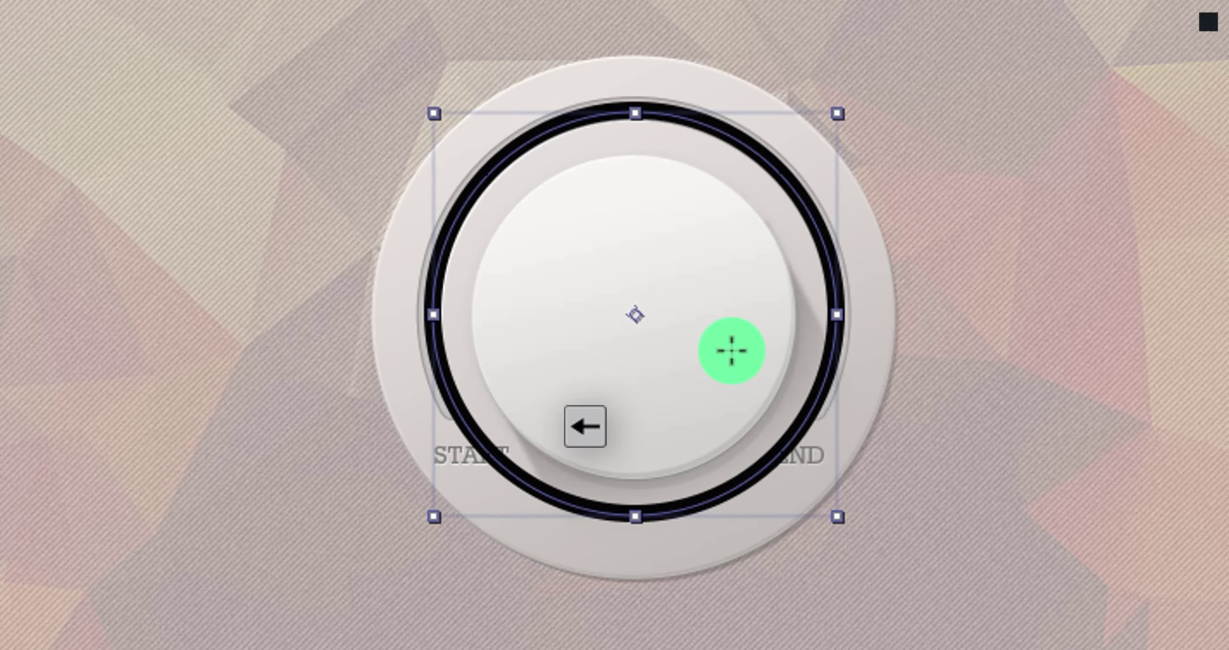
key("Right")
key("Up")
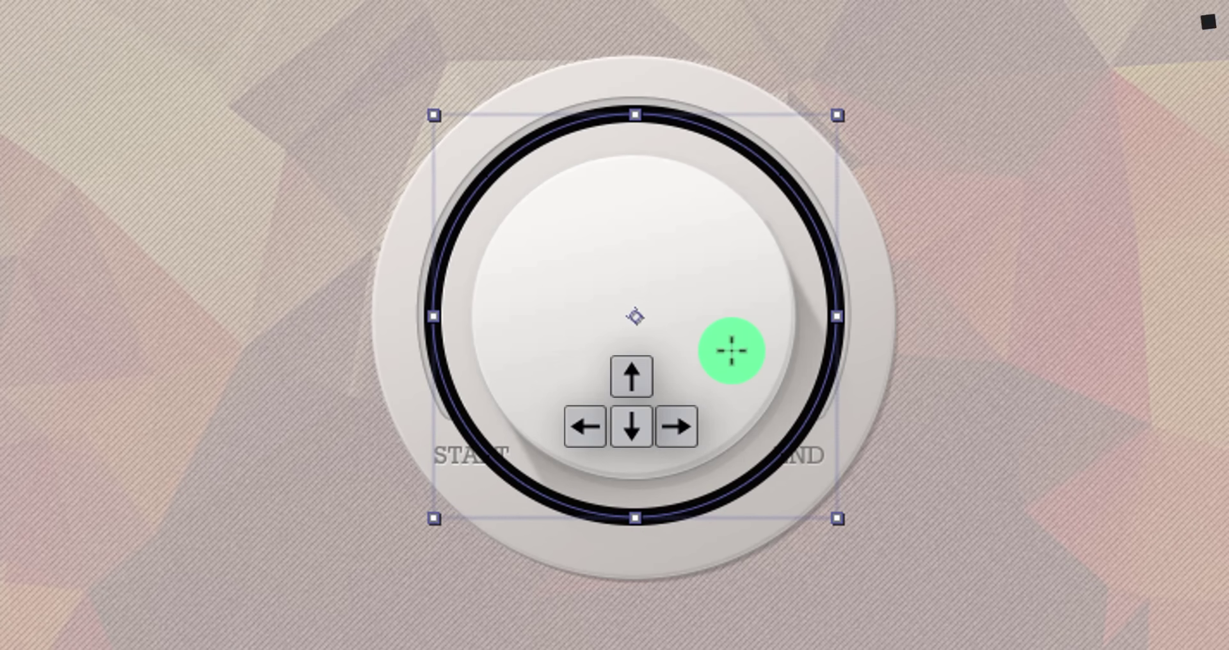
key("Down")
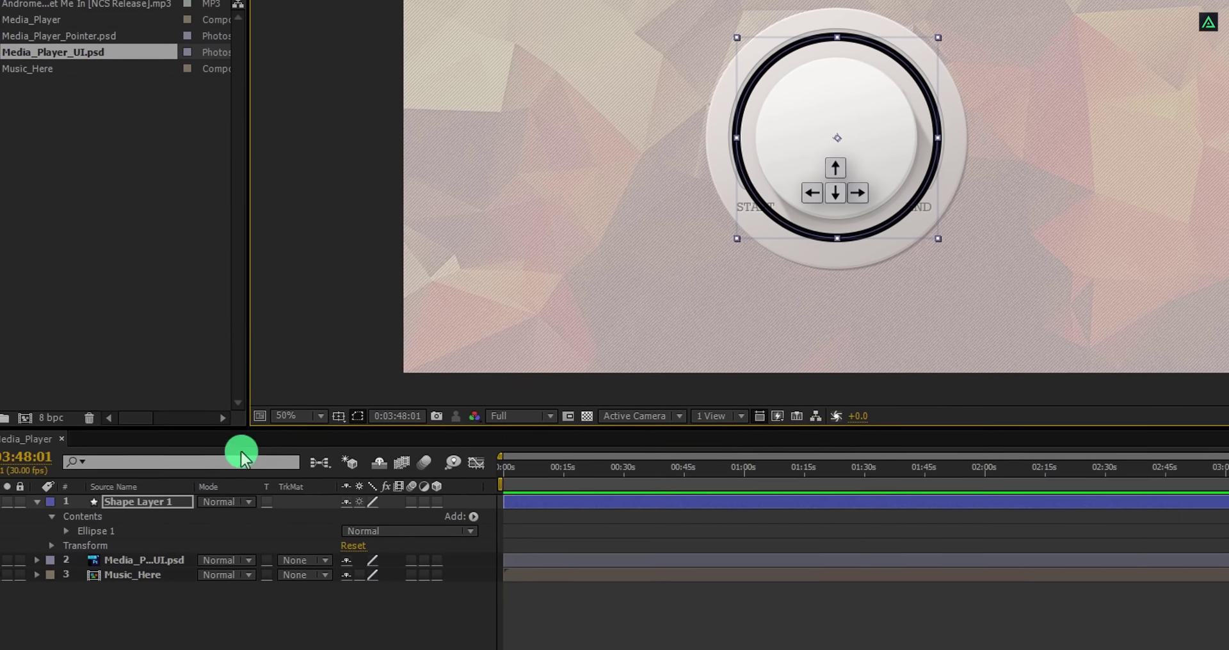
Scale Shape Layer 1 to 102% so the black ring fits the groove.
key("s")
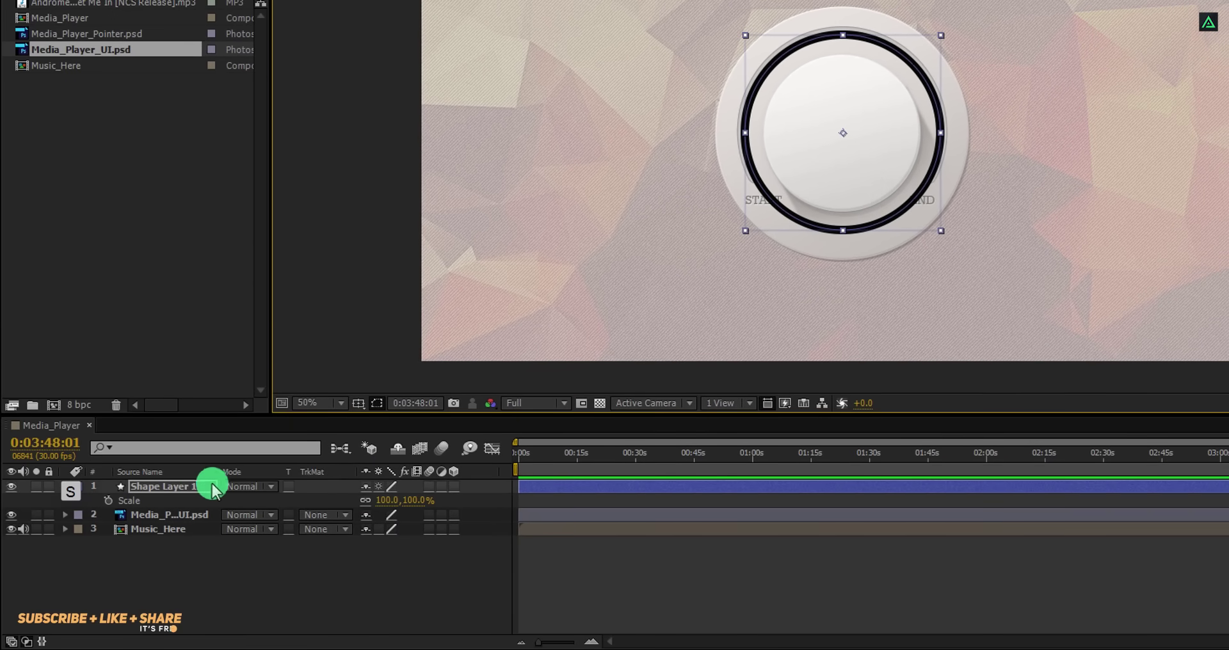
left_click_drag(412, 501, 414, 501)
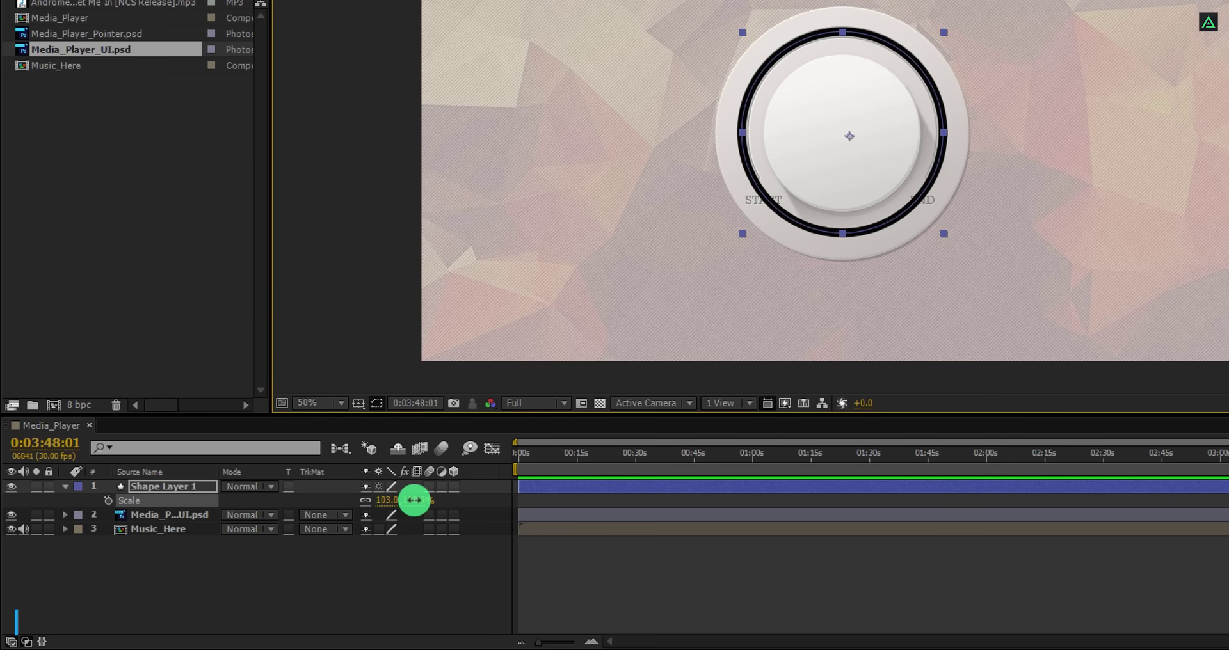
left_click(414, 501)
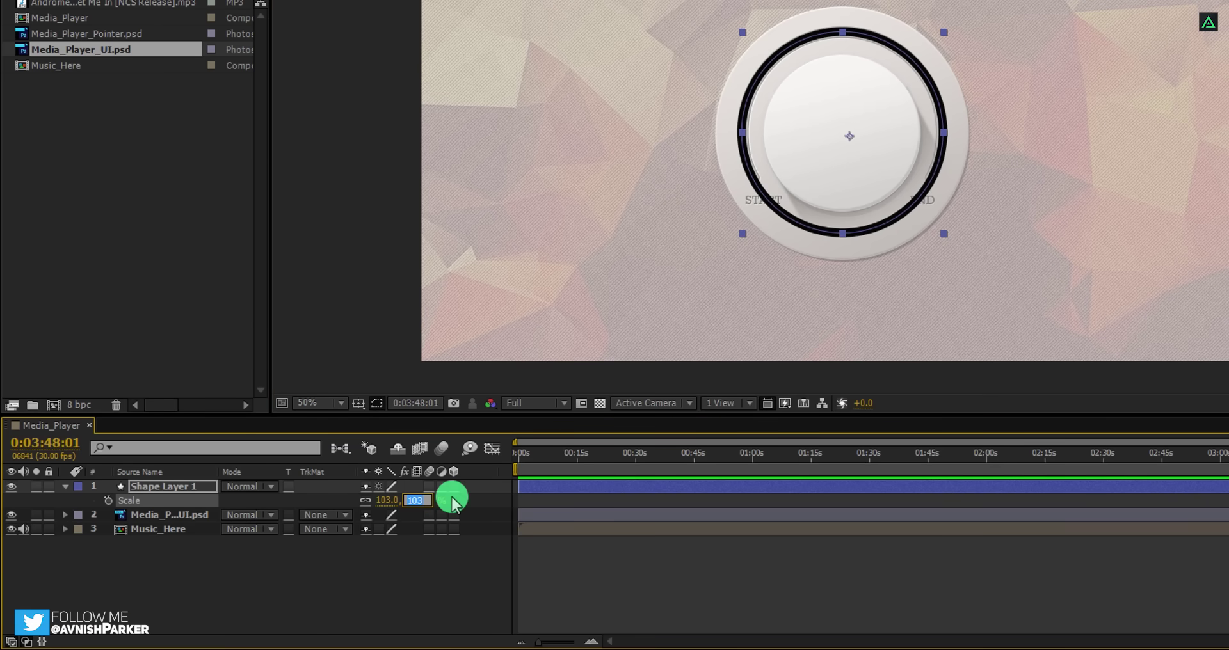
key("Down")
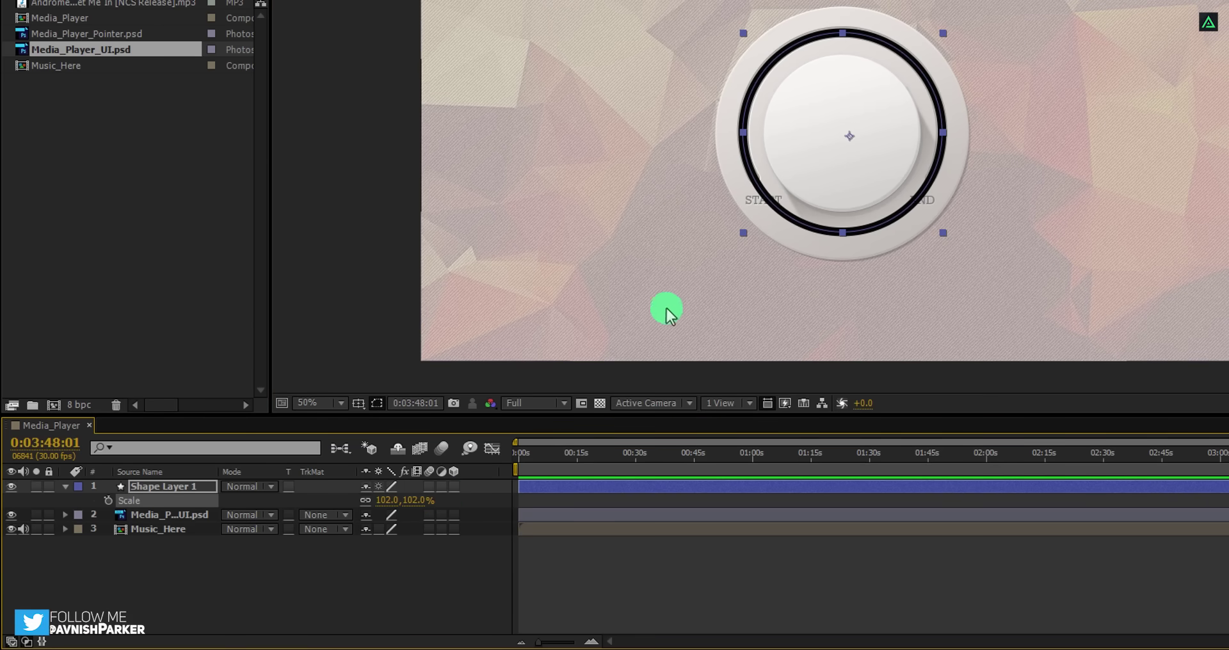
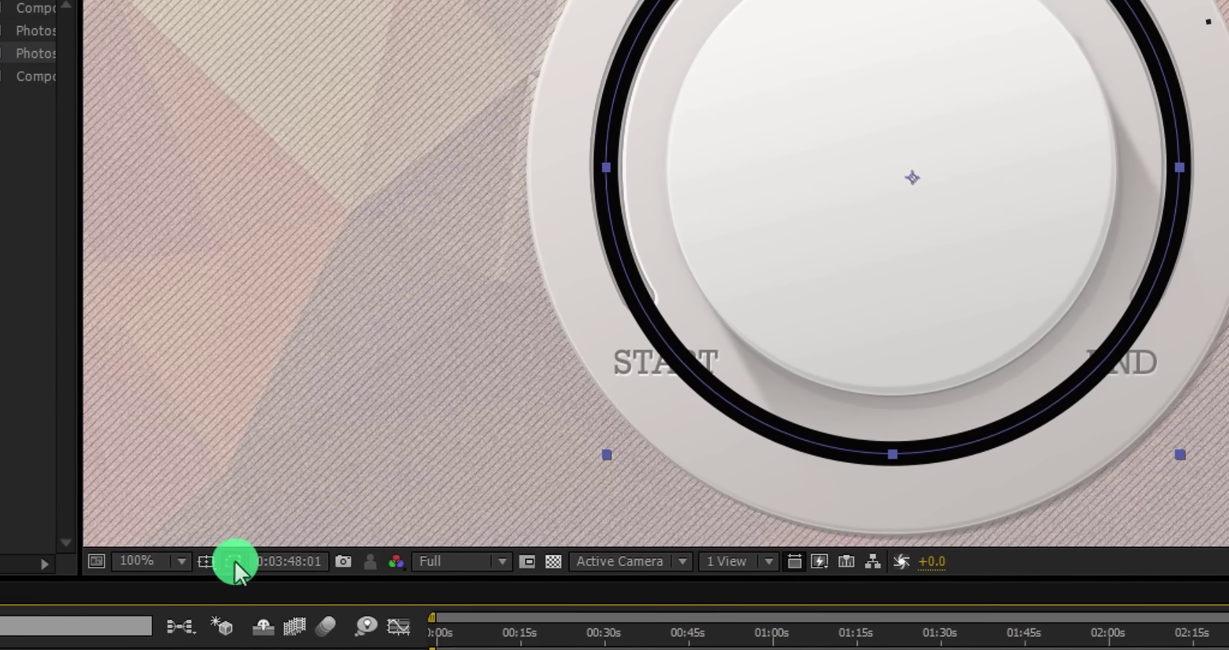
Turn off the display of mask and shape paths in the composition view at 100% magnification.
left_click(248, 546)
left_click(247, 547)
left_click(231, 565)
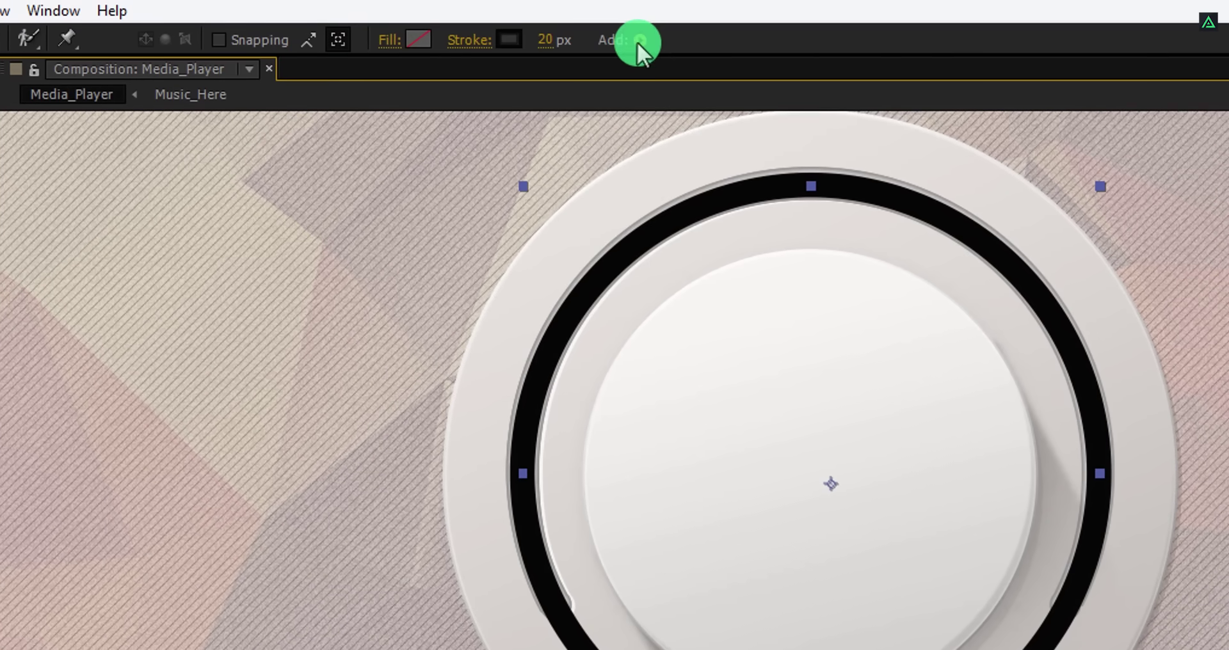
Add Trim Paths to Shape Layer 1 with End at 66% and Offset at -119° so the arc runs from START to END.
left_click(638, 42)
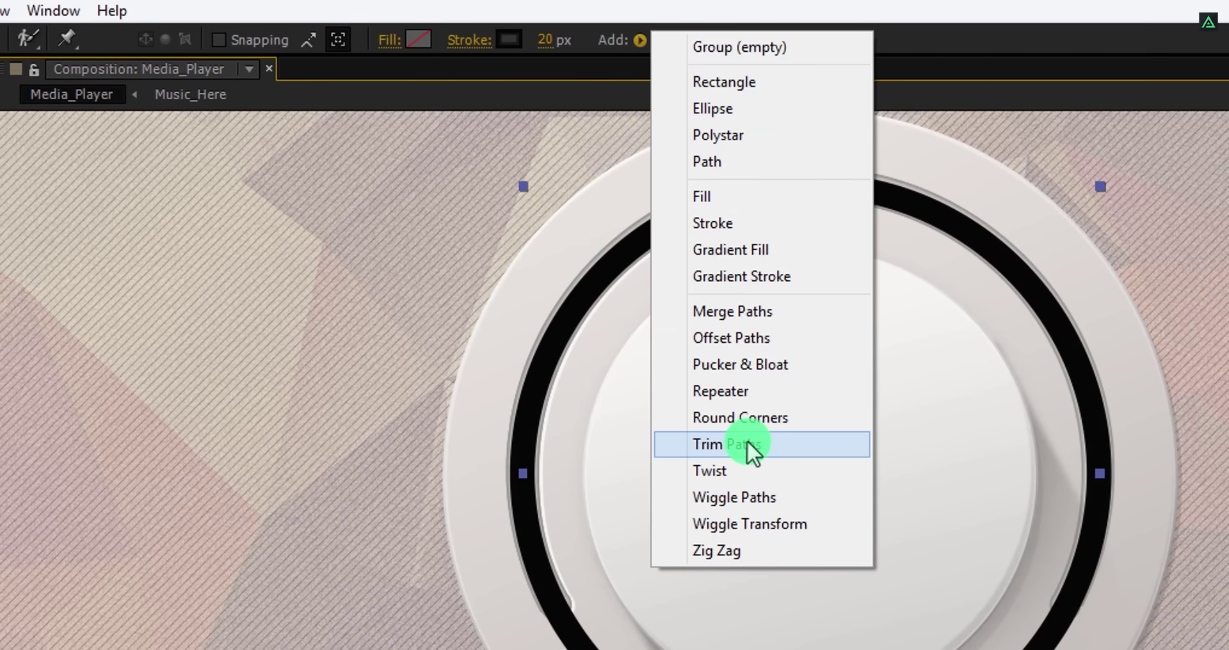
left_click(775, 443)
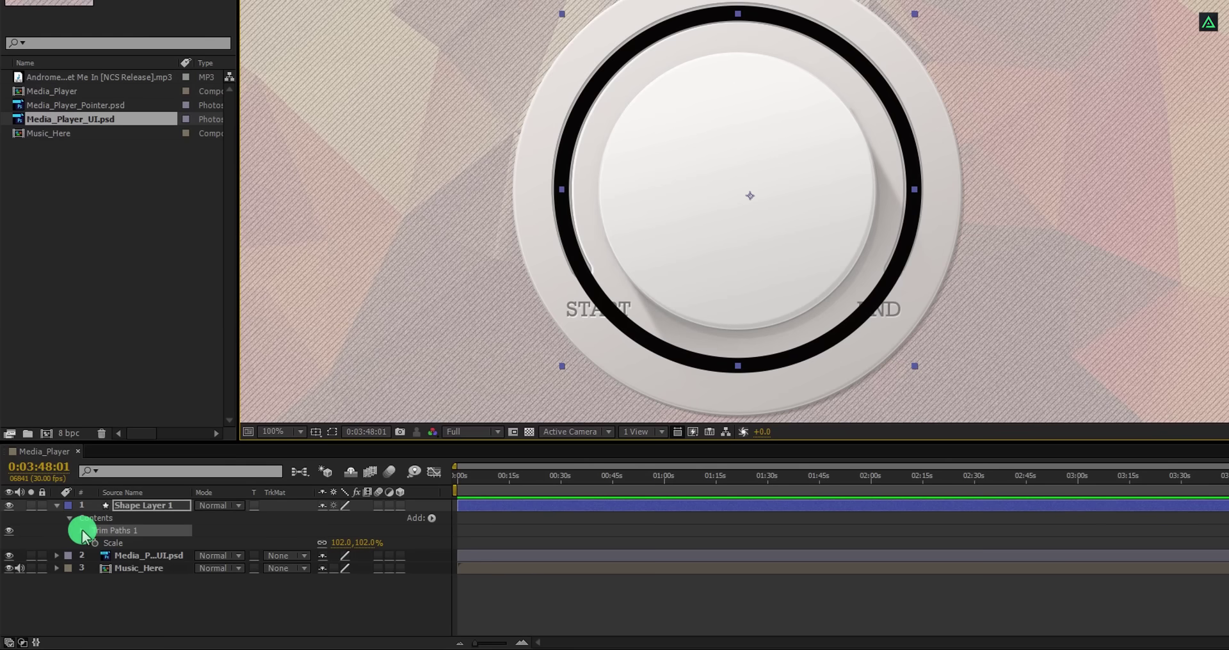
left_click(12, 631)
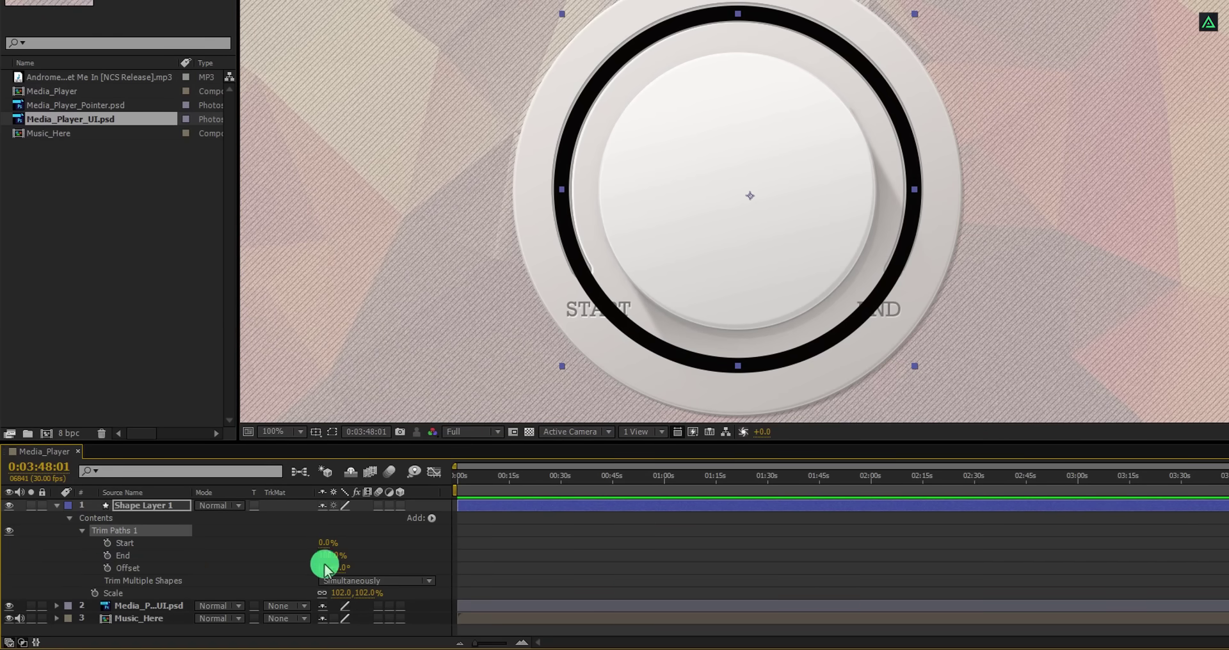
left_click_drag(330, 559, 313, 556)
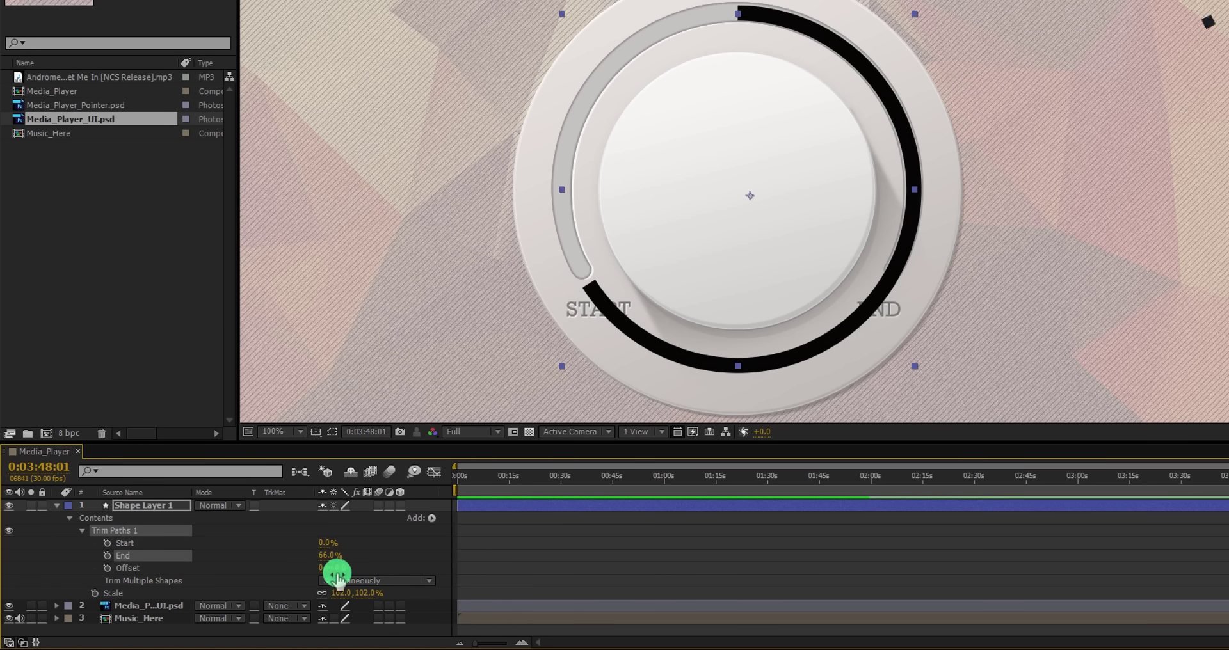
mouse_move(344, 571)
left_mouse_down()
mouse_move(360, 566)
mouse_move(290, 592)
mouse_move(277, 580)
left_mouse_up()
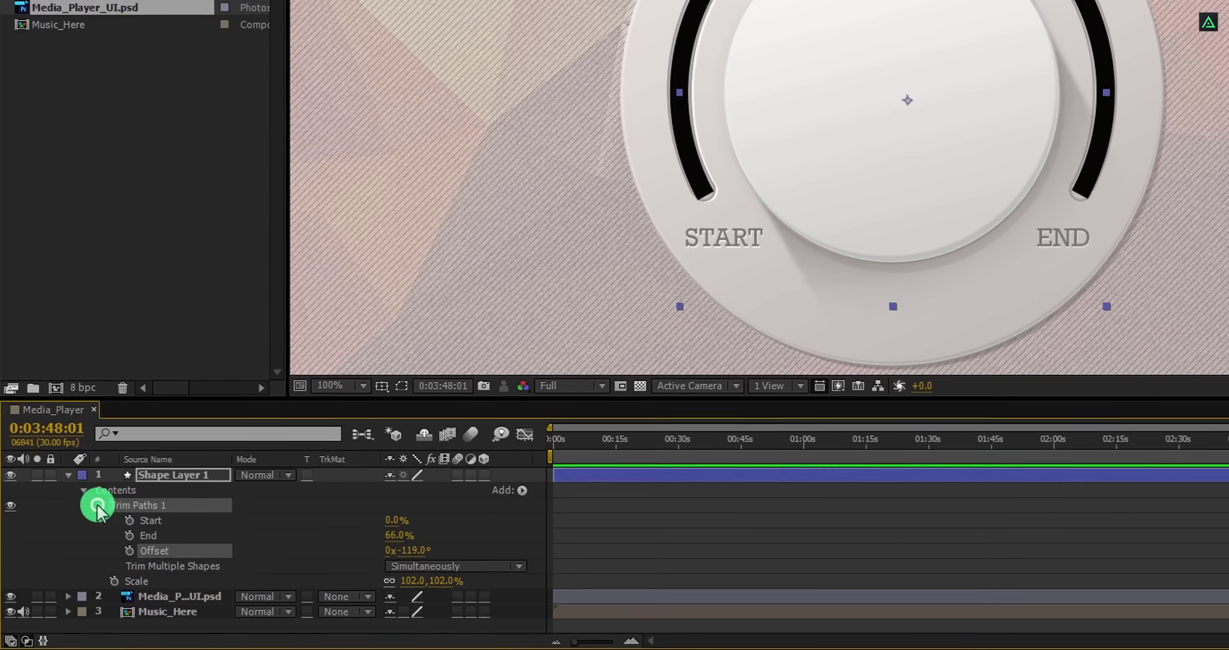
Set the line cap of the ellipse's stroke in Shape Layer 1 to Round Cap.
left_click(93, 514)
left_click(79, 500)
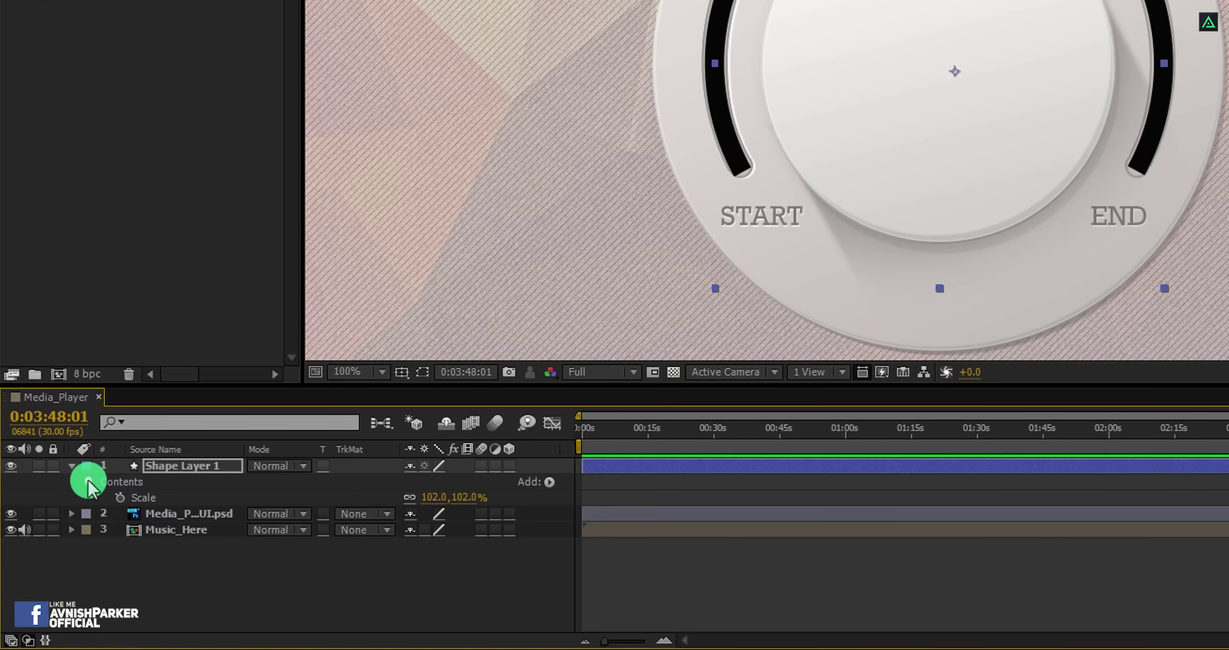
left_click(88, 482)
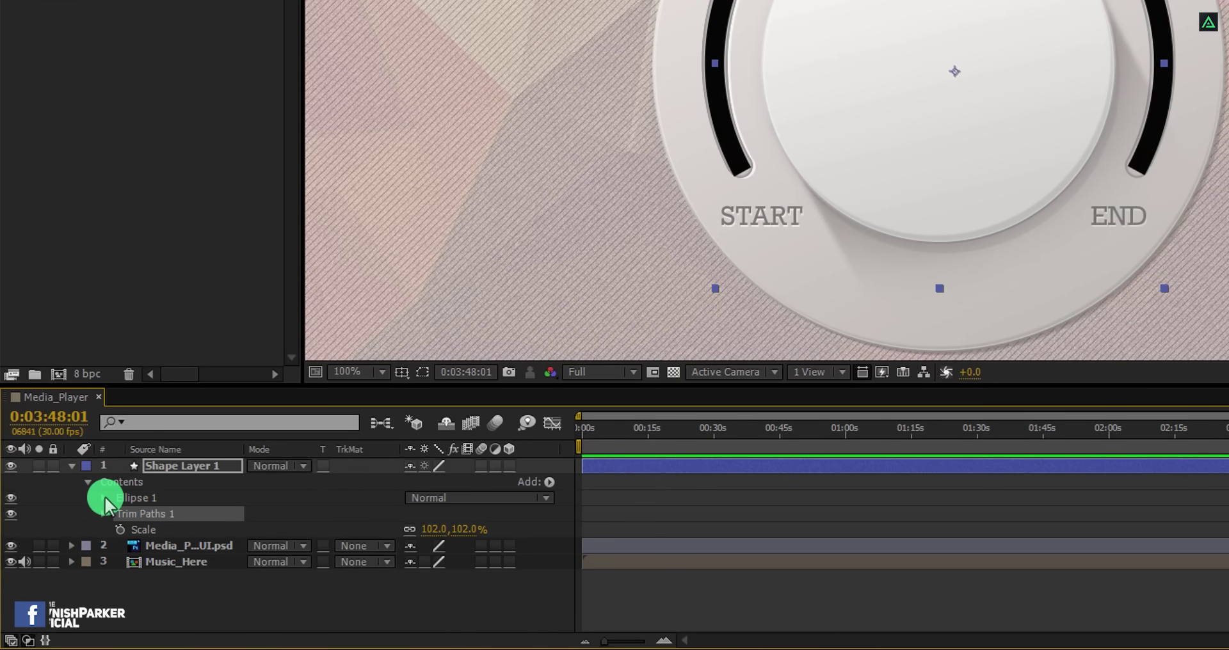
left_click(103, 499)
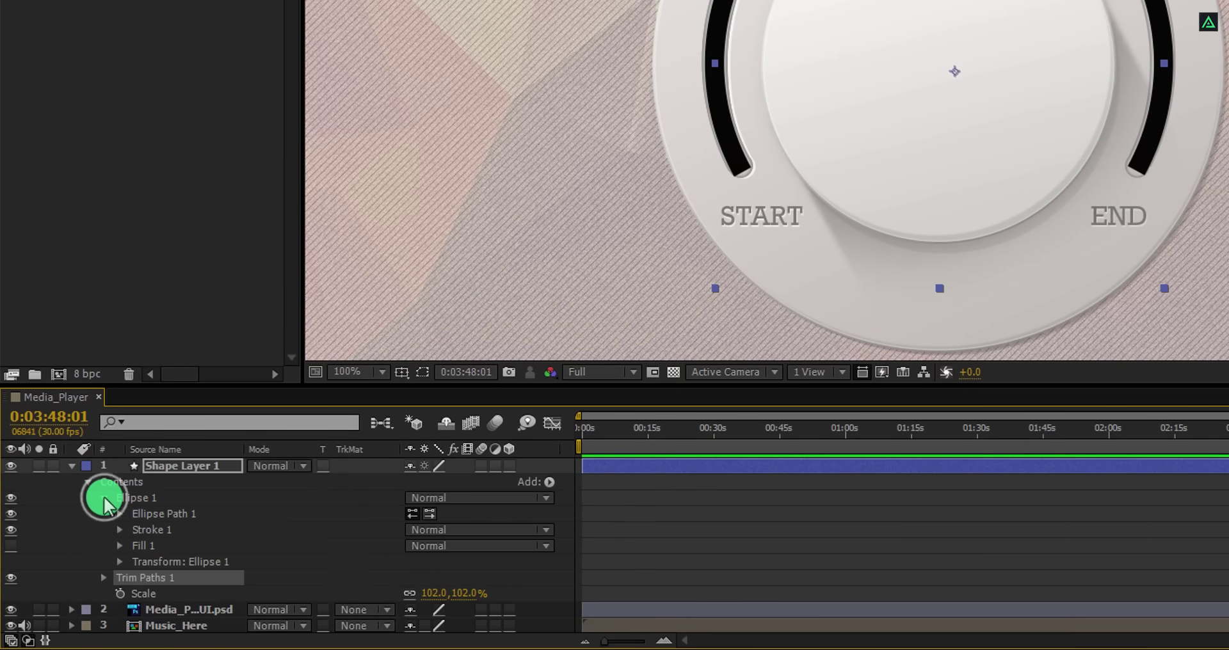
left_click(118, 529)
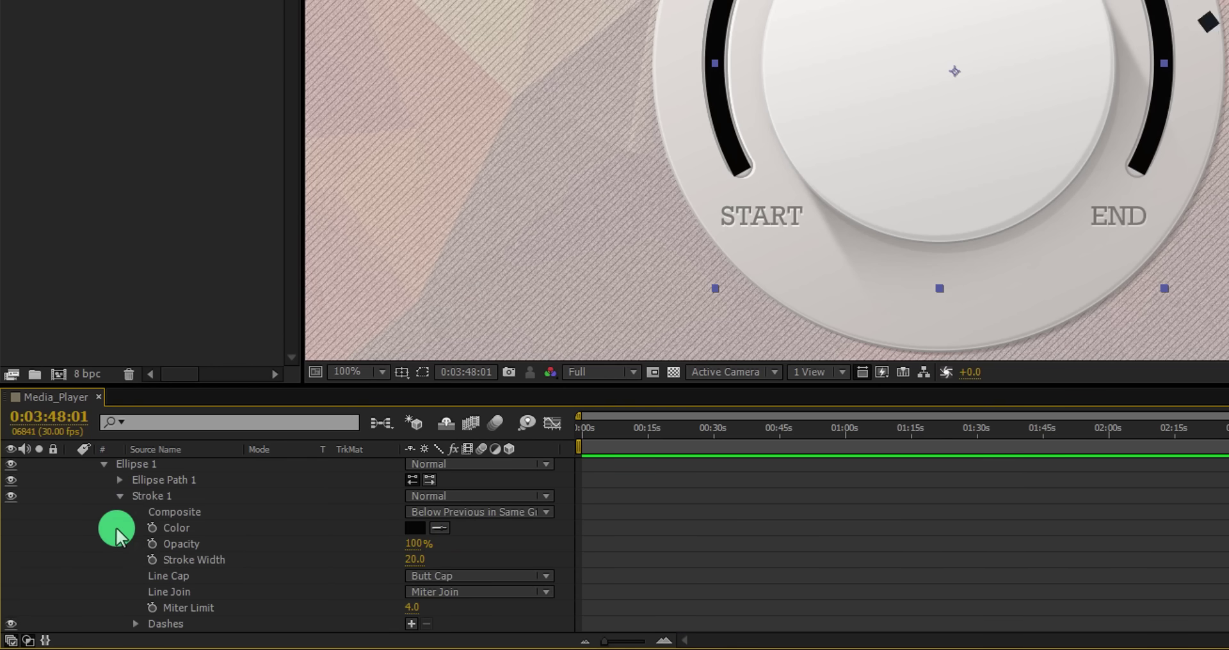
left_click(191, 577)
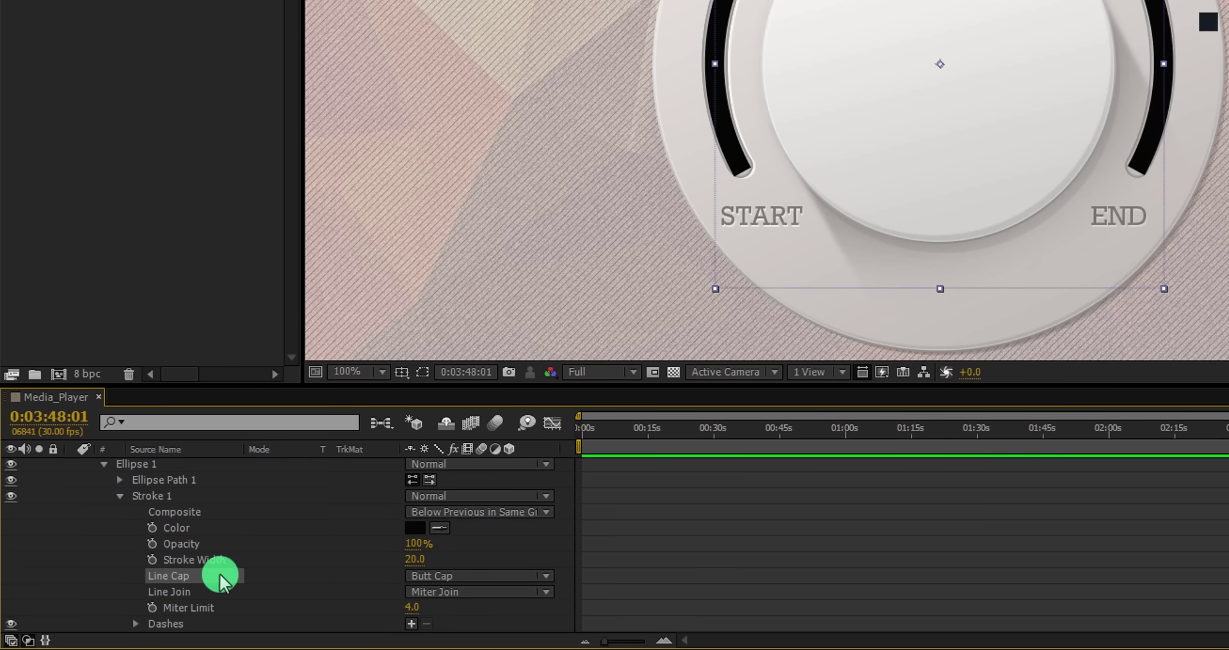
left_click(493, 575)
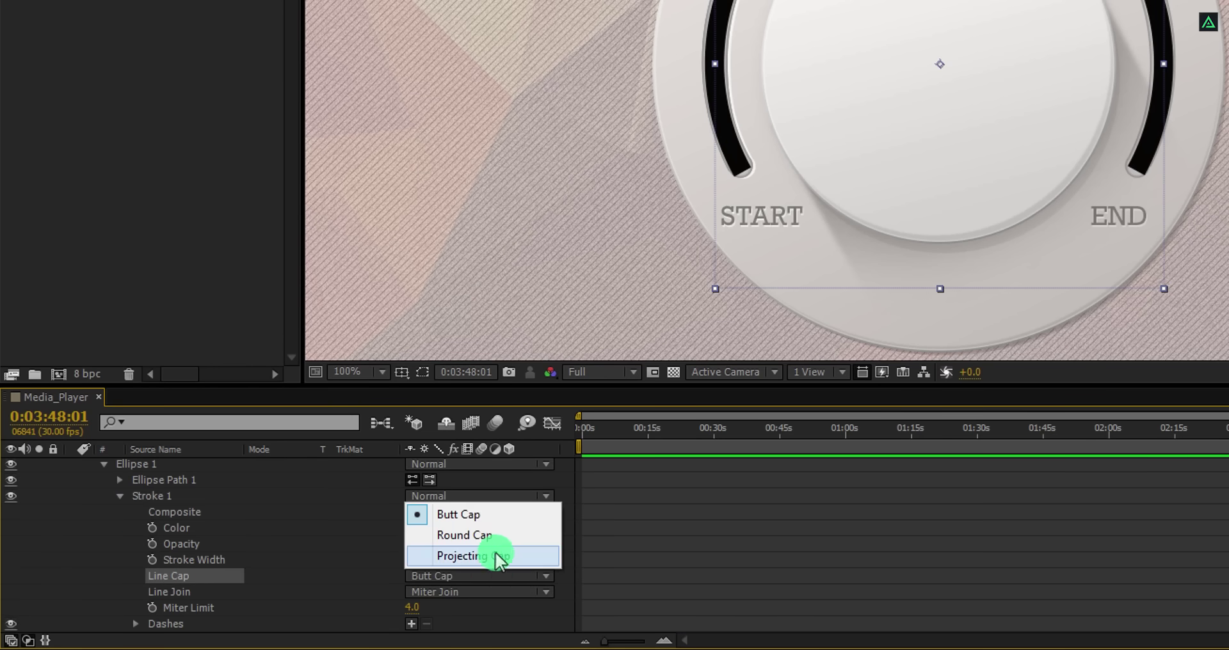
left_click(517, 535)
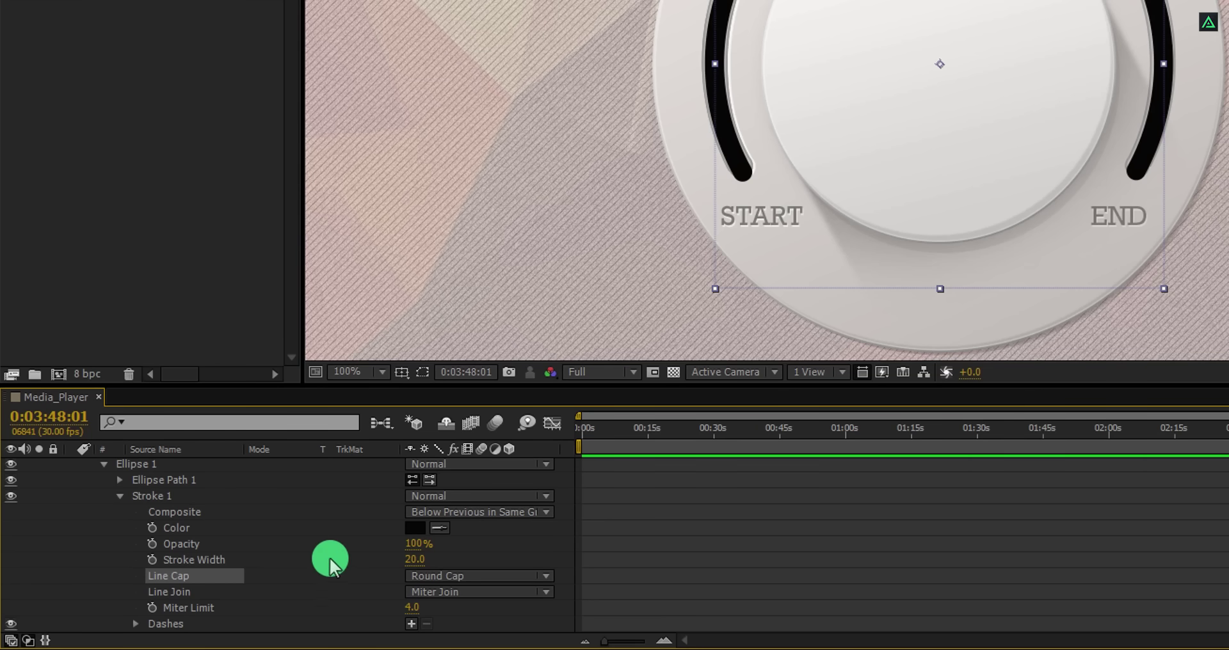
Set the Trim Paths End to 65% and Offset to -117° on Shape Layer 1 so both arc tips fit the groove.
scroll(294, 558, "down", 3)
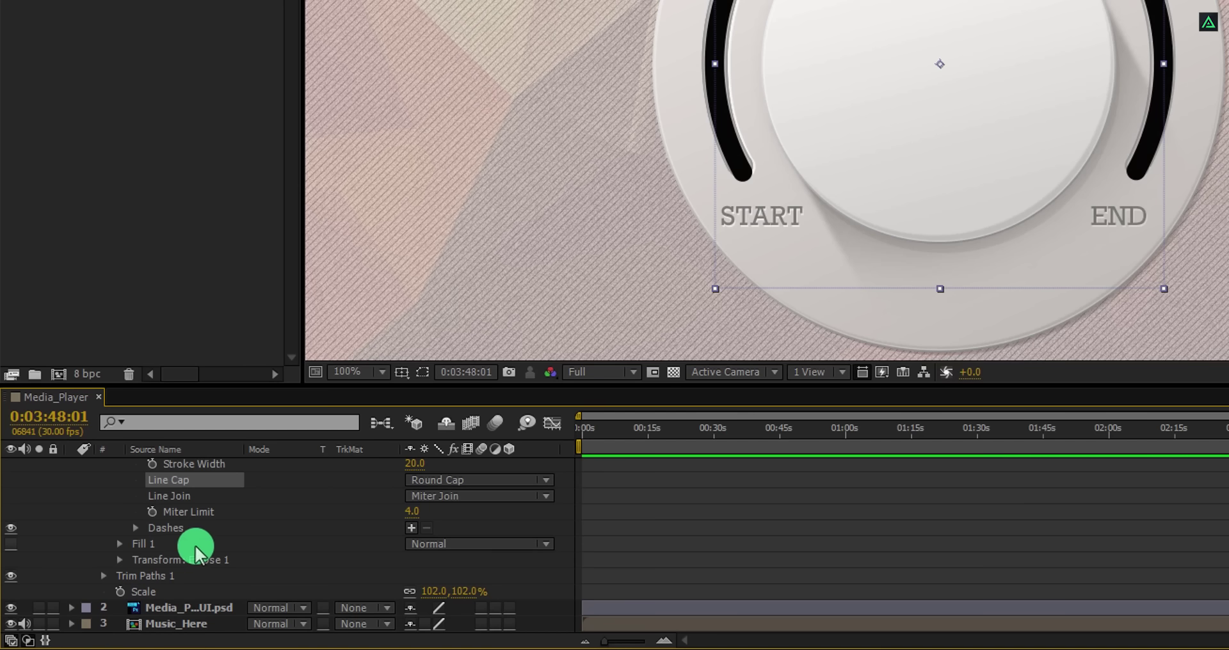
left_click(105, 576)
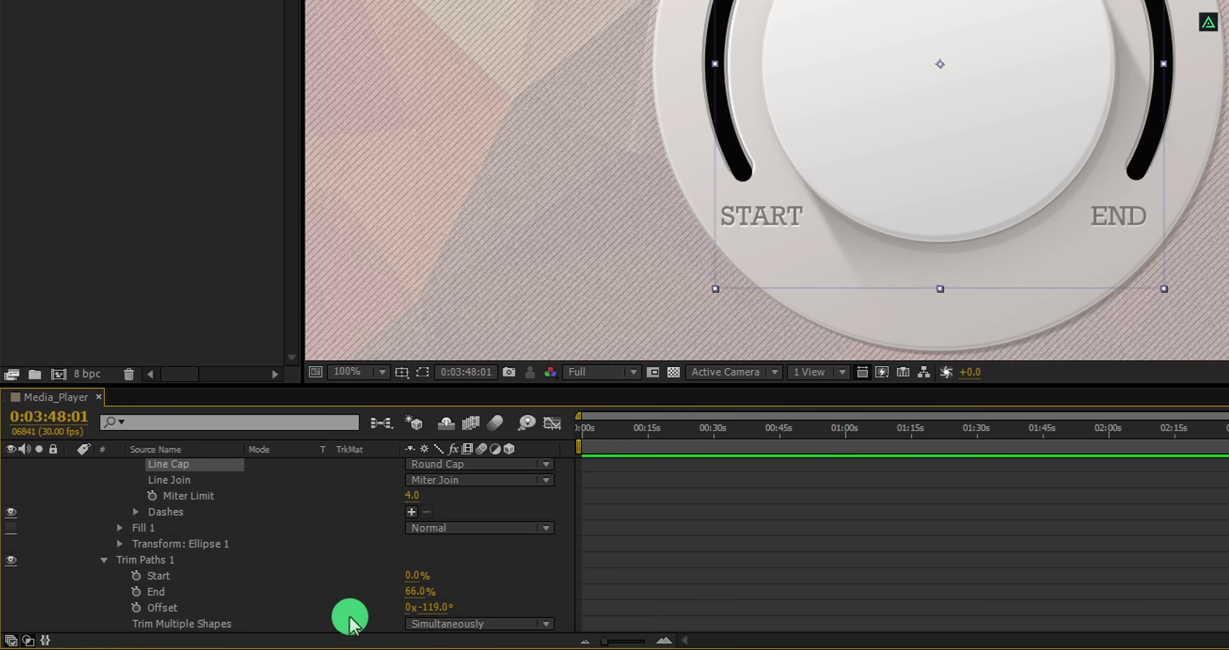
left_click(416, 590)
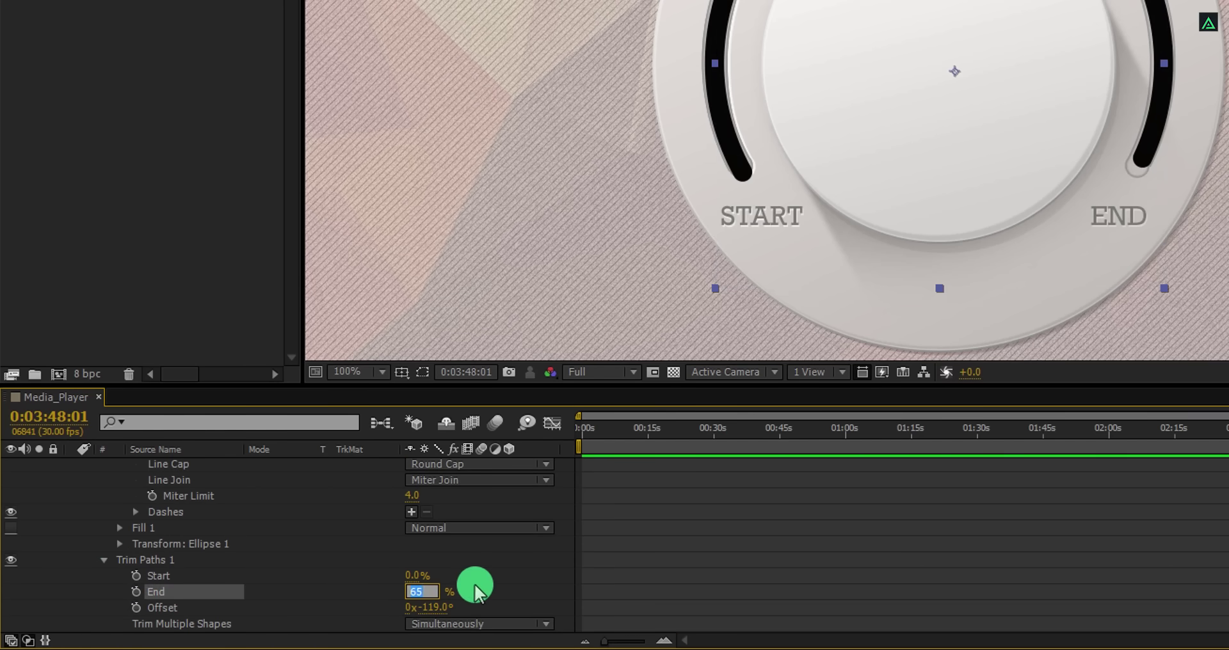
left_click(441, 608)
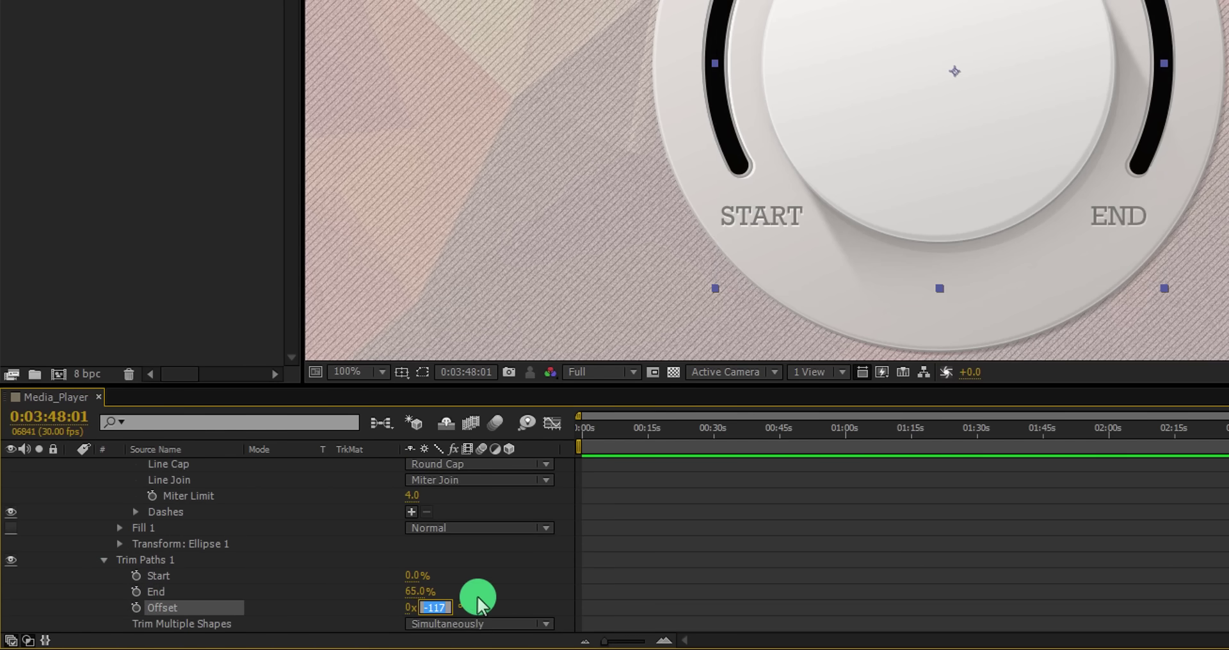
left_click(740, 101)
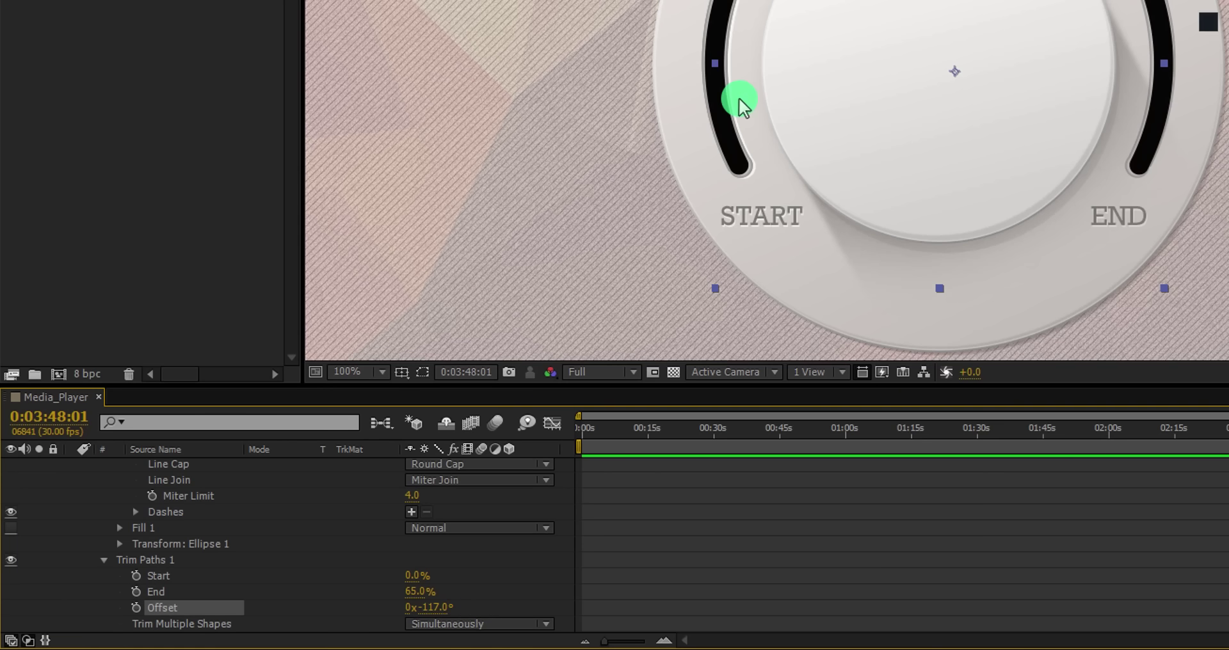
Keyframe the Trim Paths End from 0% at the composition's start to 65% at its end, and scrub through the animation.
left_click(580, 428)
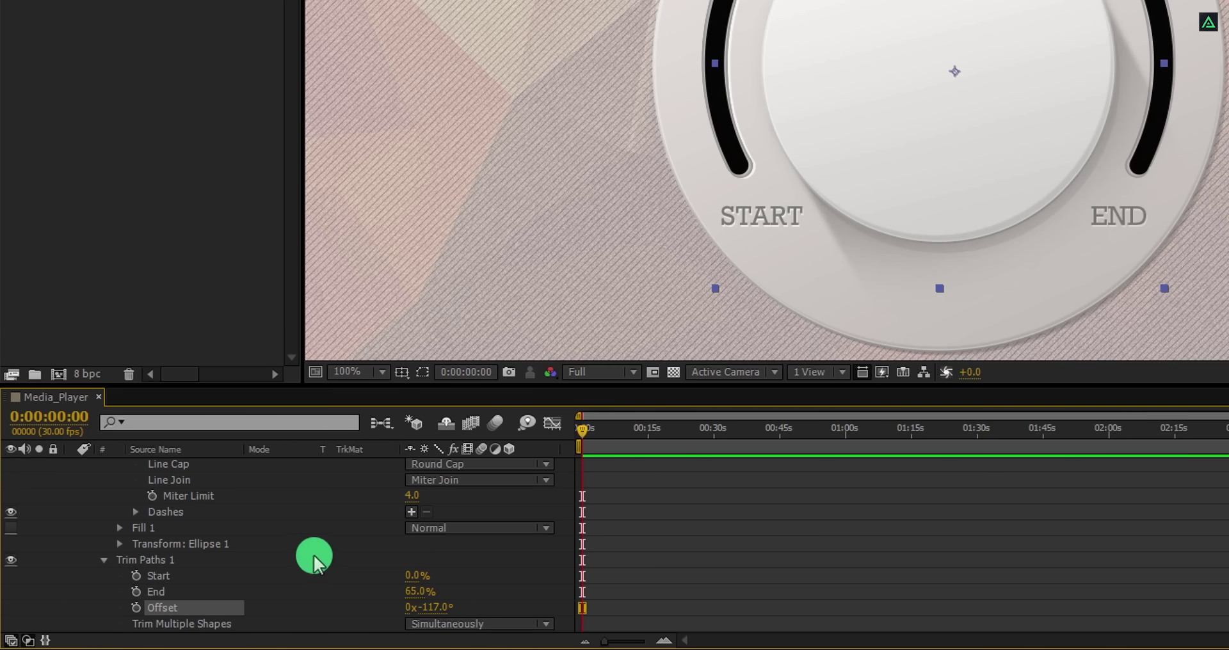
left_click(135, 592)
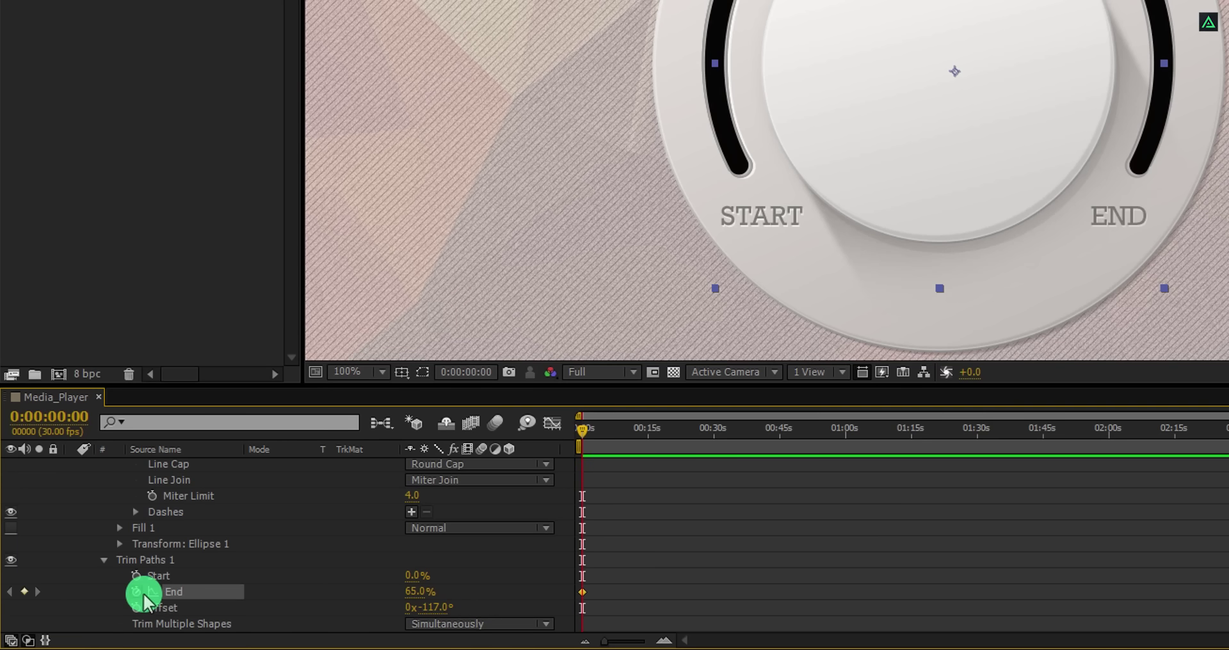
left_click_drag(582, 593, 1228, 574)
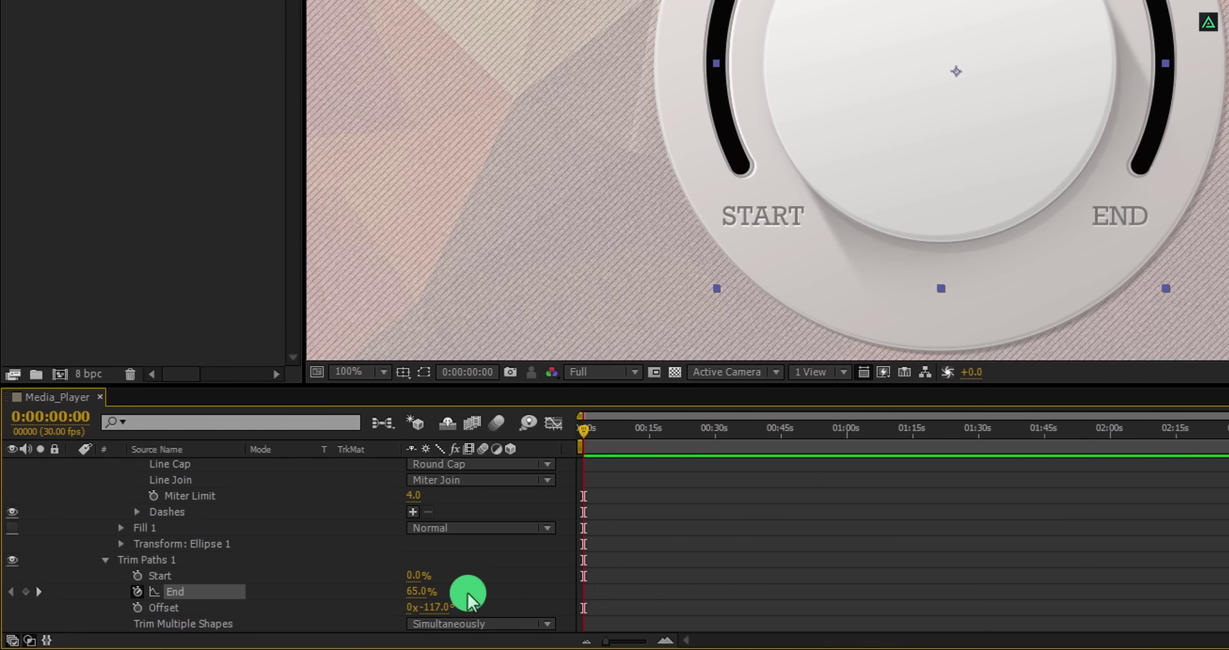
left_click(425, 591)
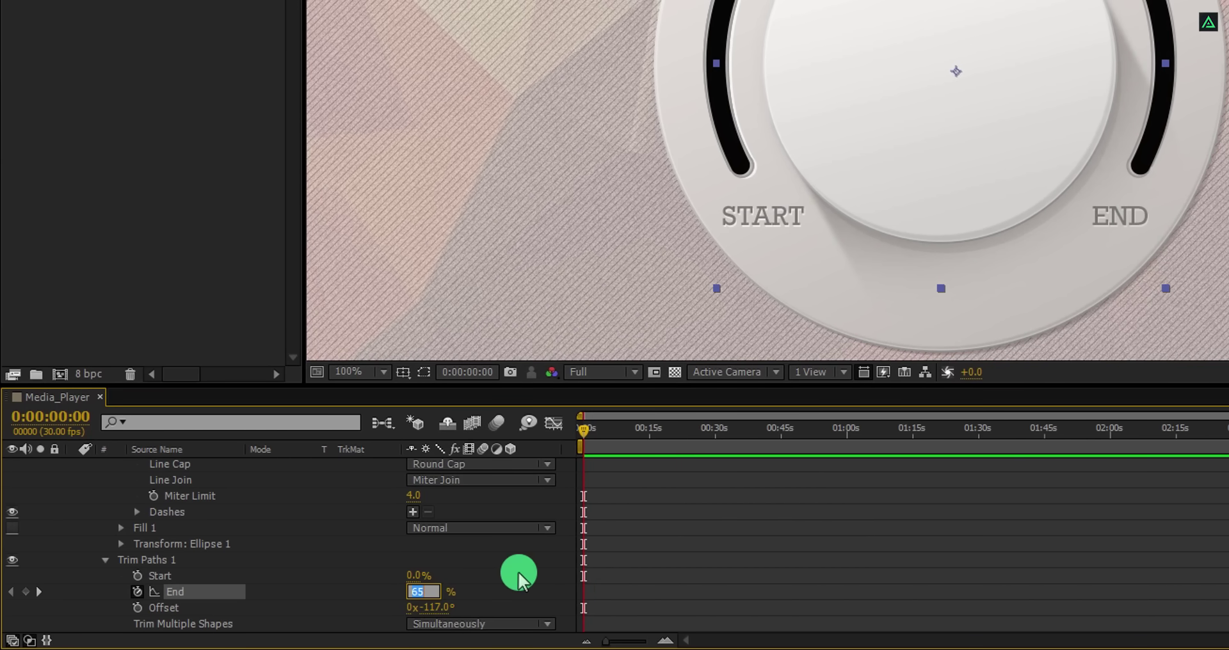
type("0")
key("Return")
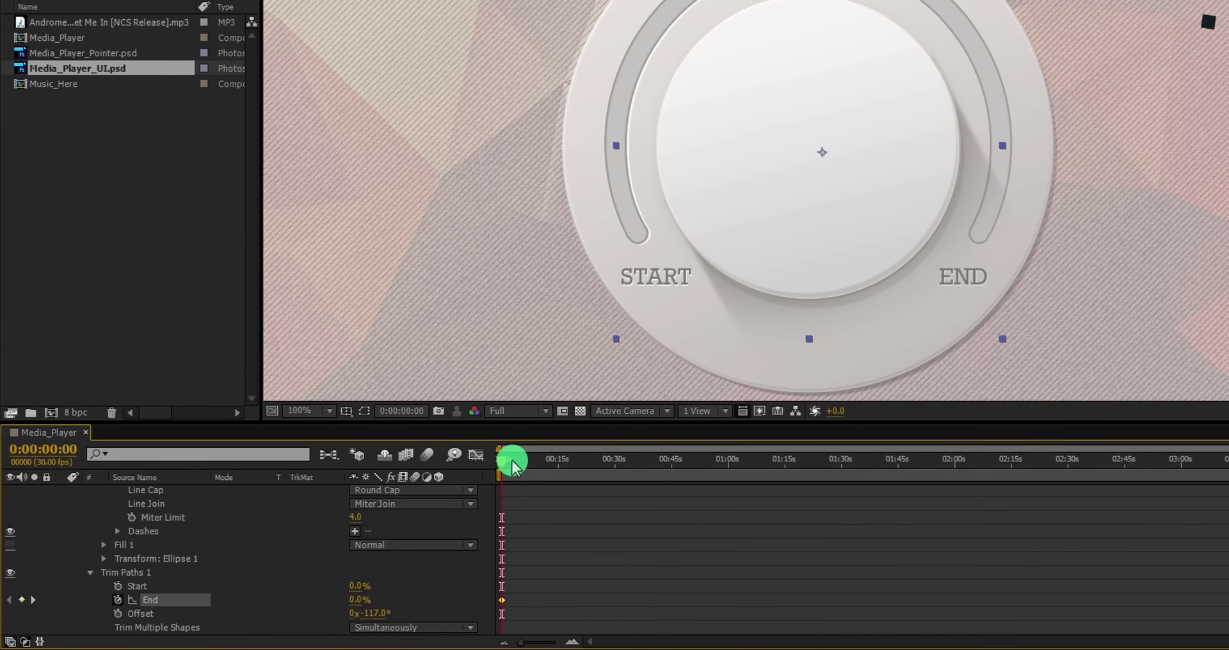
left_click_drag(513, 460, 1171, 459)
left_click_drag(1047, 477, 944, 556)
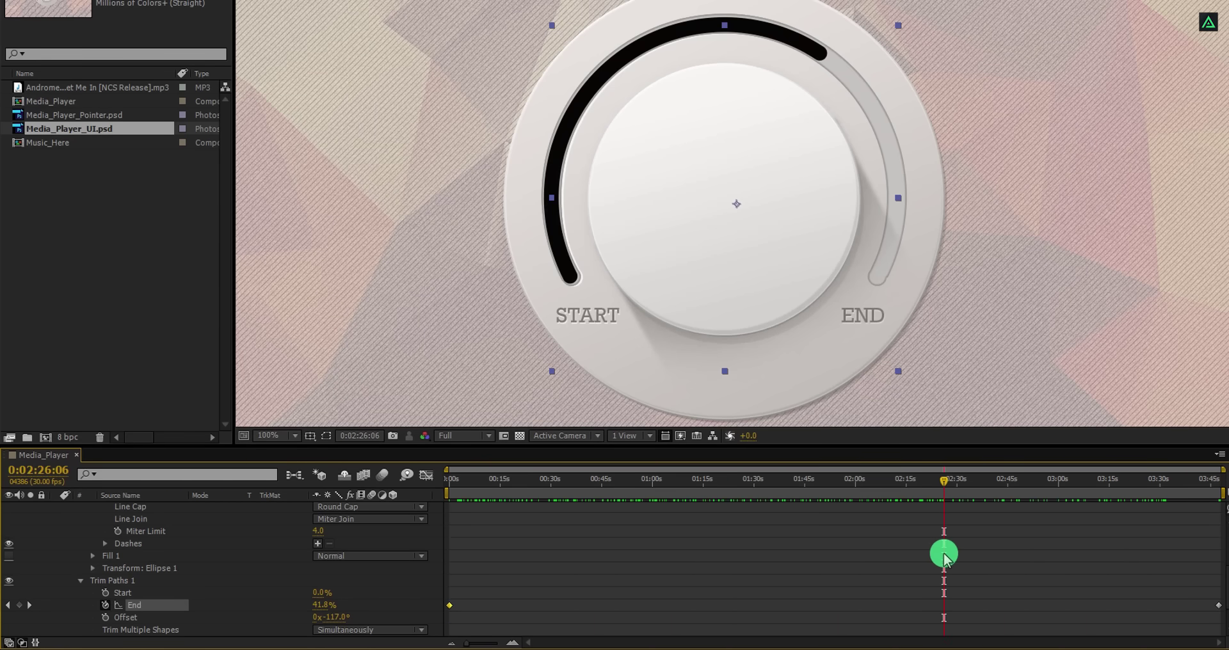
Collapse Shape Layer 1's properties and apply the 4-Color Gradient effect to the layer.
scroll(906, 579, "up", 3)
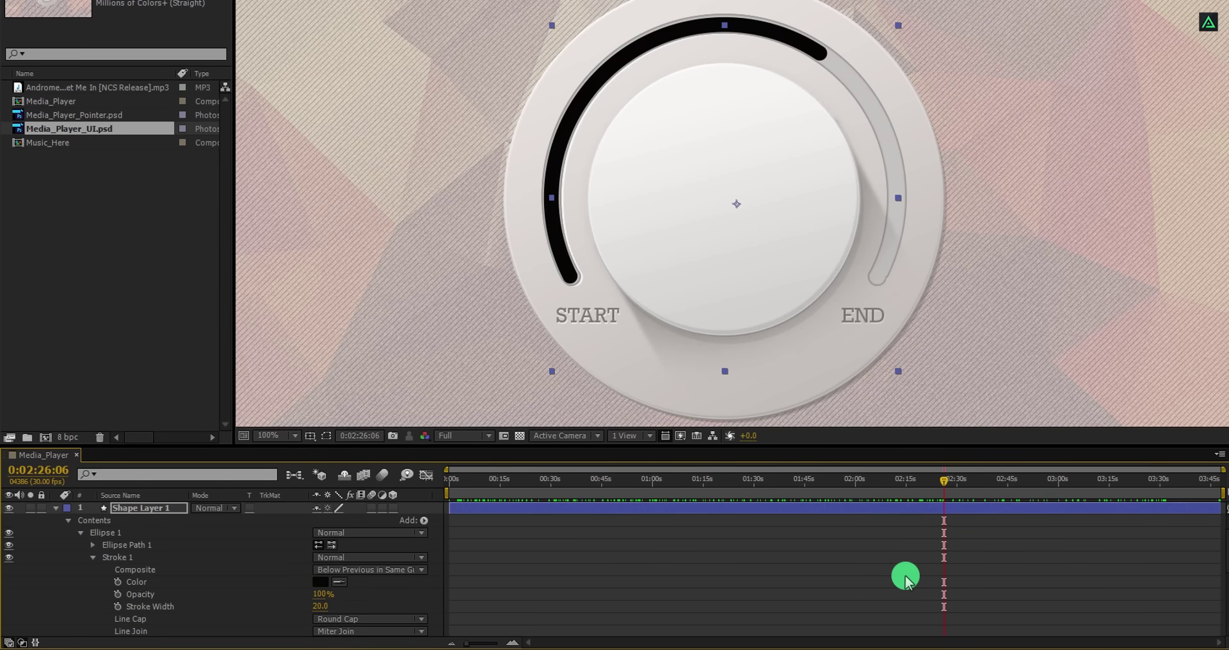
left_click(54, 510)
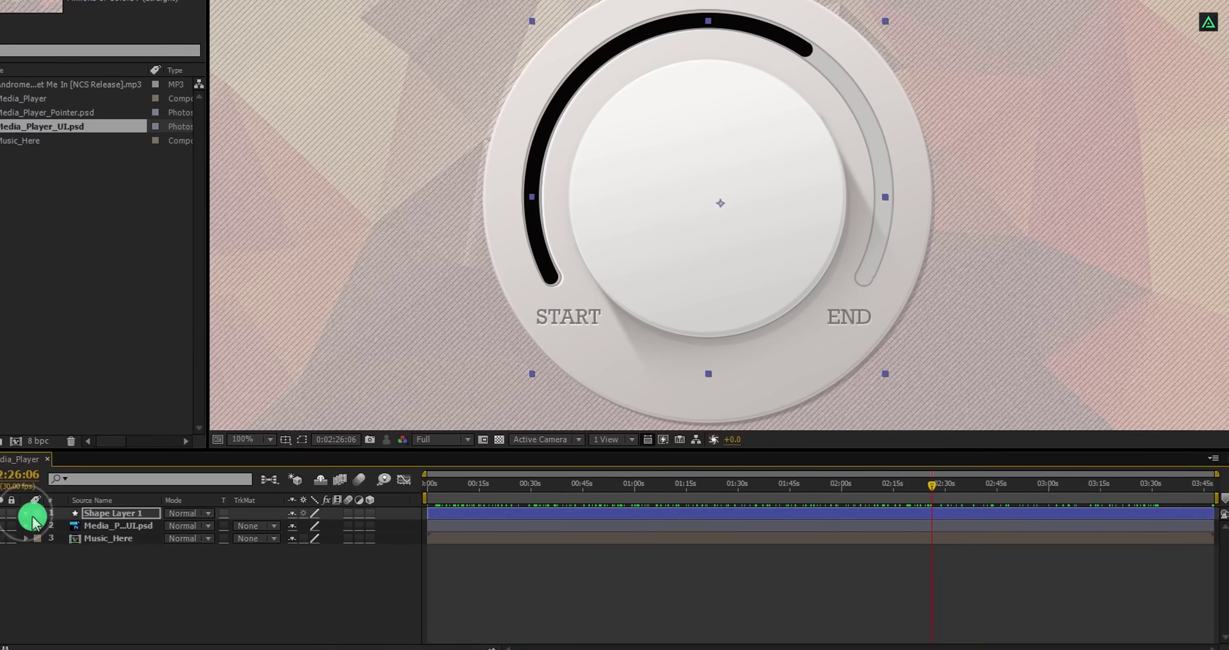
left_click(1139, 110)
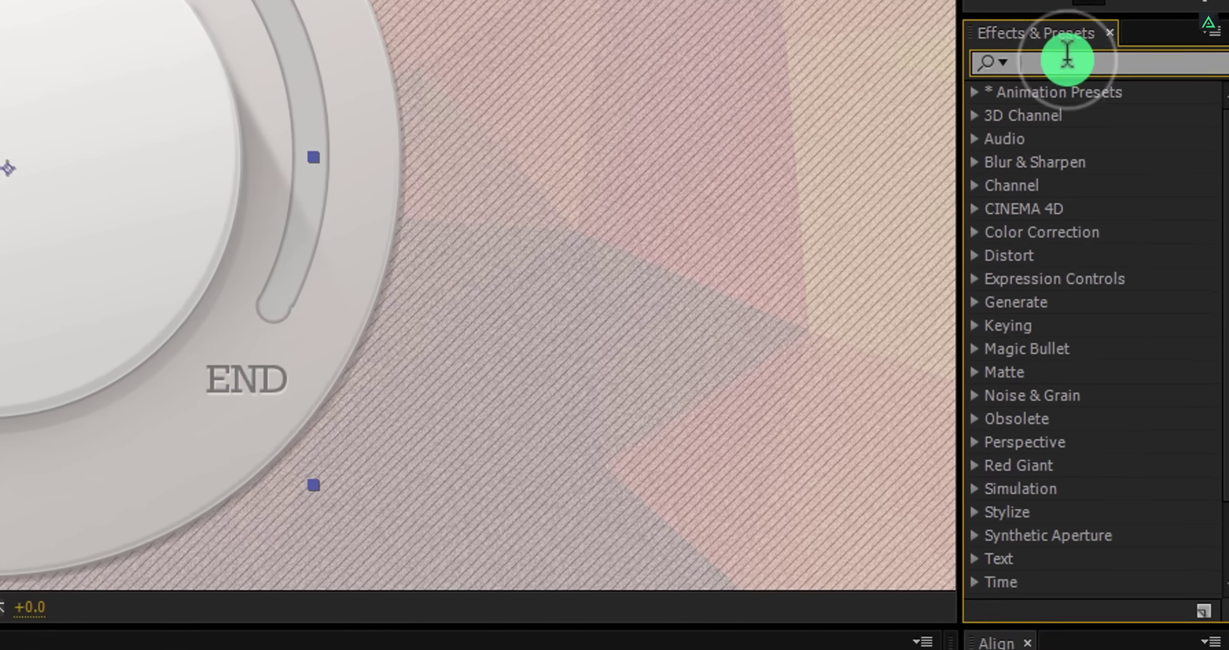
type("gr")
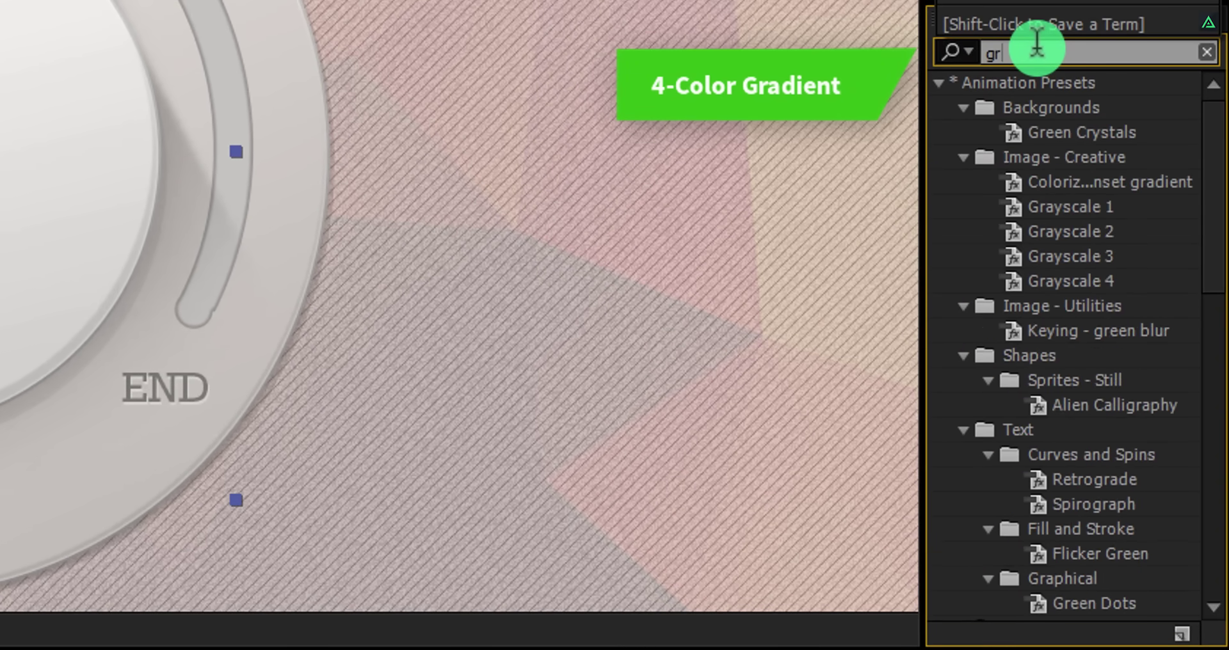
type("adient")
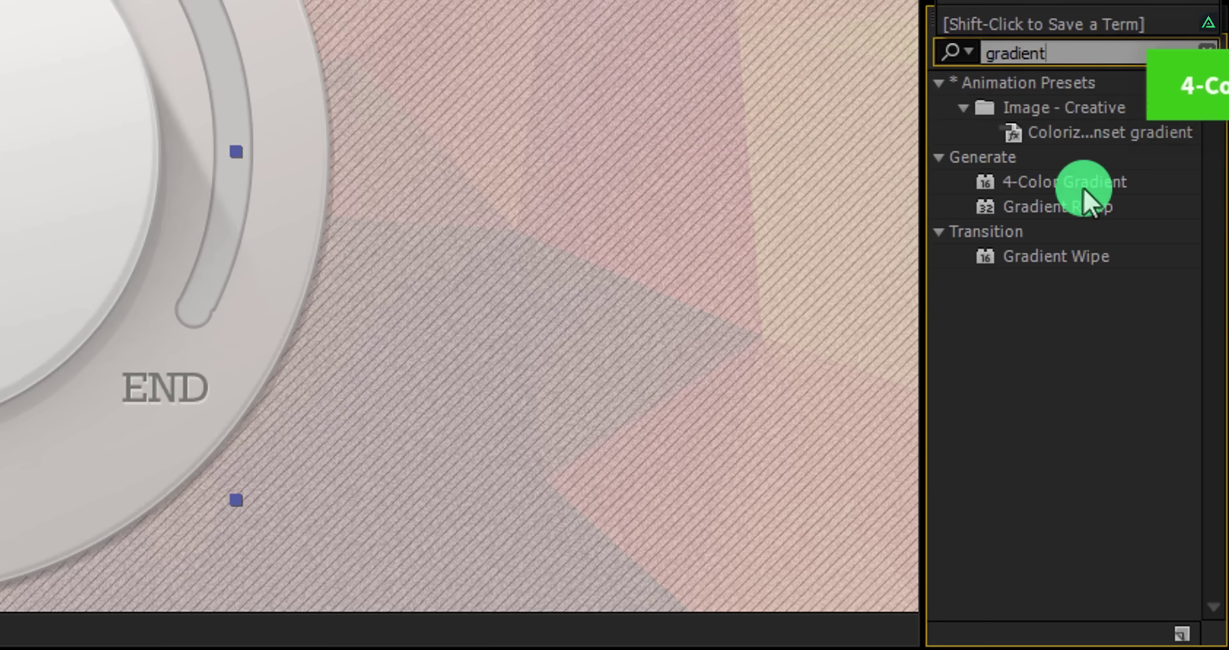
left_click(1084, 181)
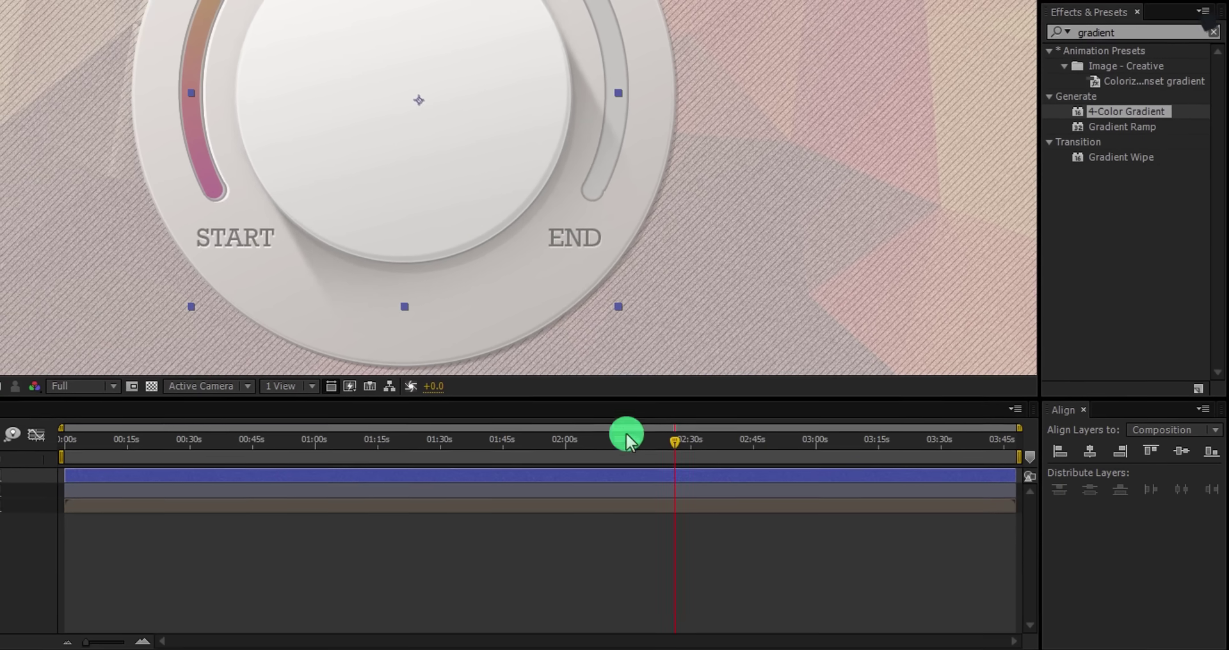
With the full arc showing, match gradient Color 3 to Color 2's green and place Point 3 near START at 734.8, 784.0.
left_click_drag(676, 442, 1047, 508)
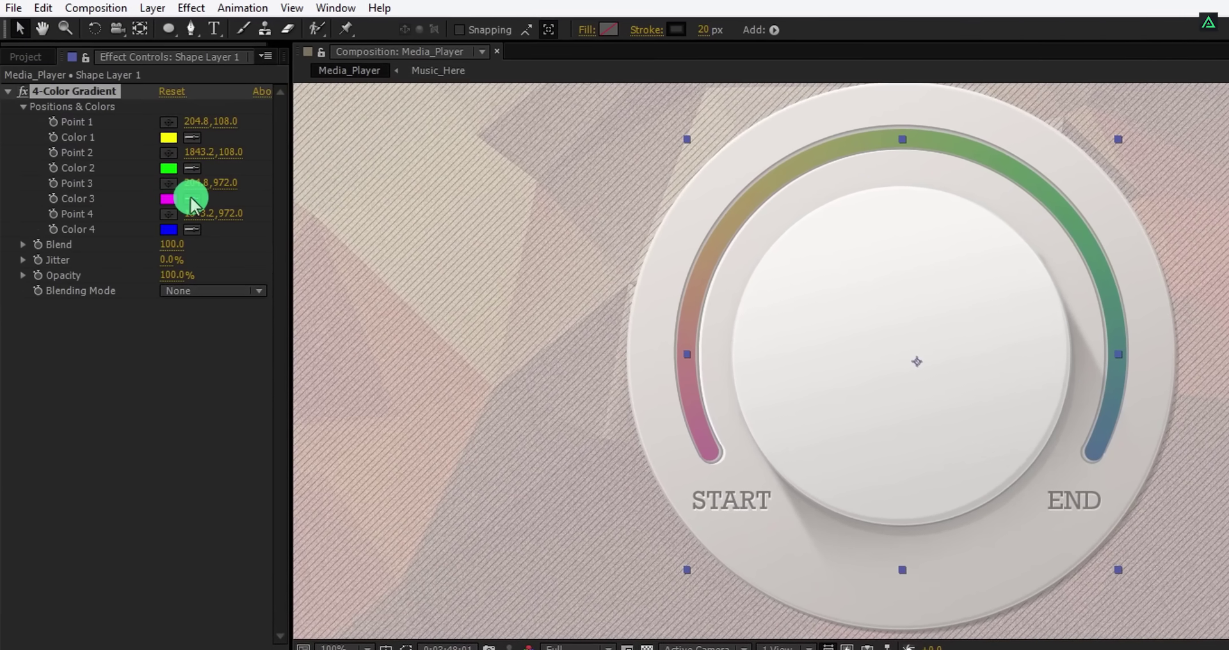
left_click(131, 128)
left_click(174, 170)
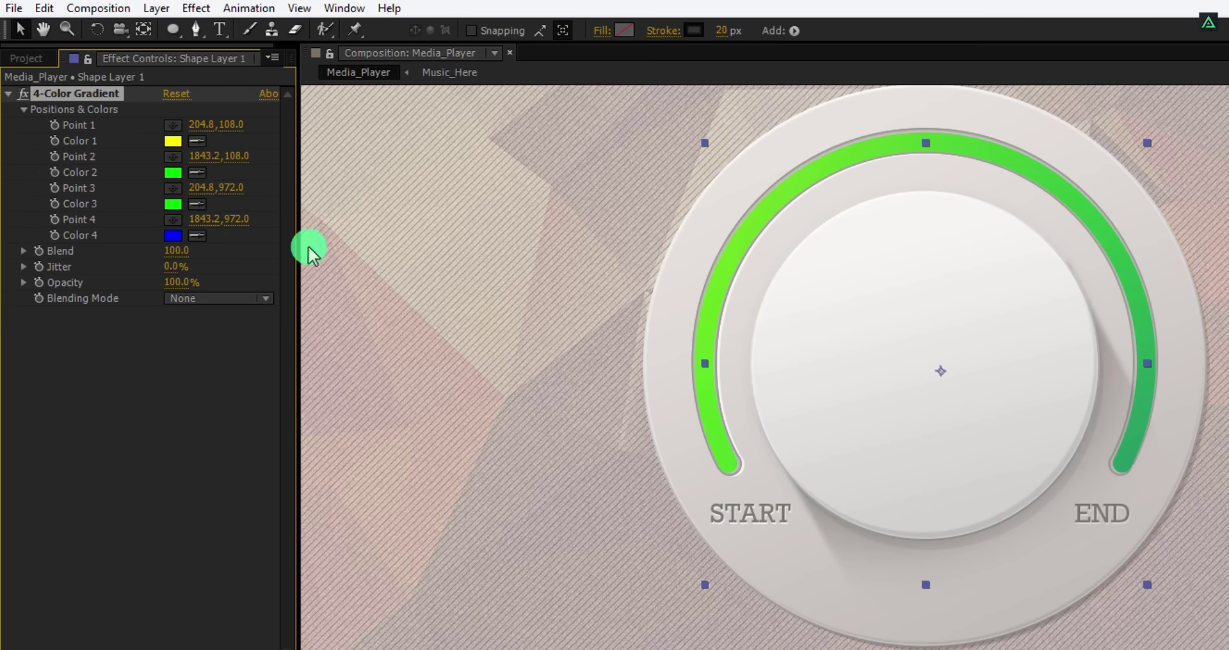
scroll(979, 541, "down", 2)
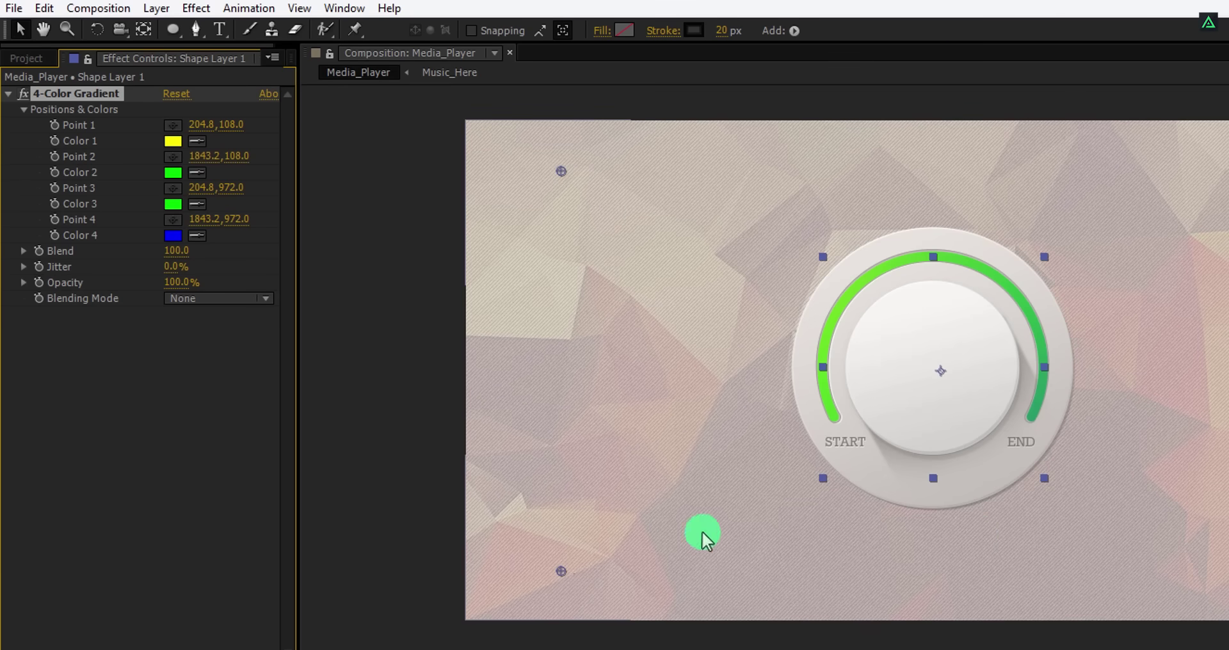
left_click_drag(559, 572, 824, 414)
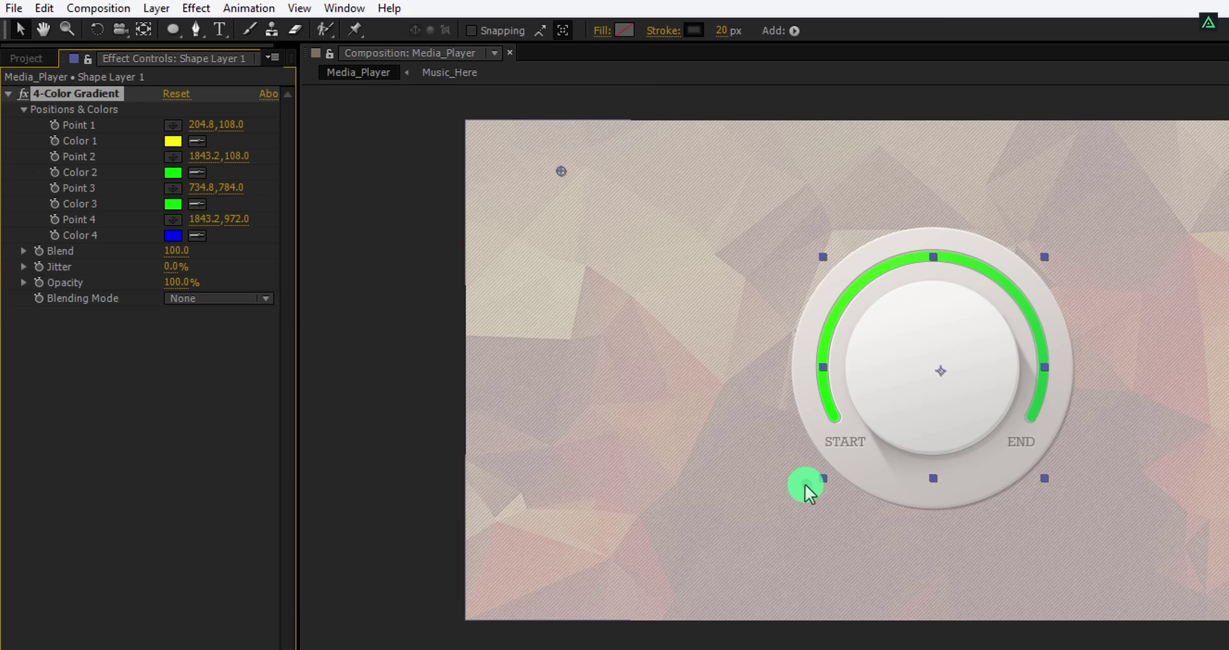
Darken Color 3 of the 4-Color Gradient to green 00B300.
left_click(174, 205)
left_click_drag(729, 125, 772, 165)
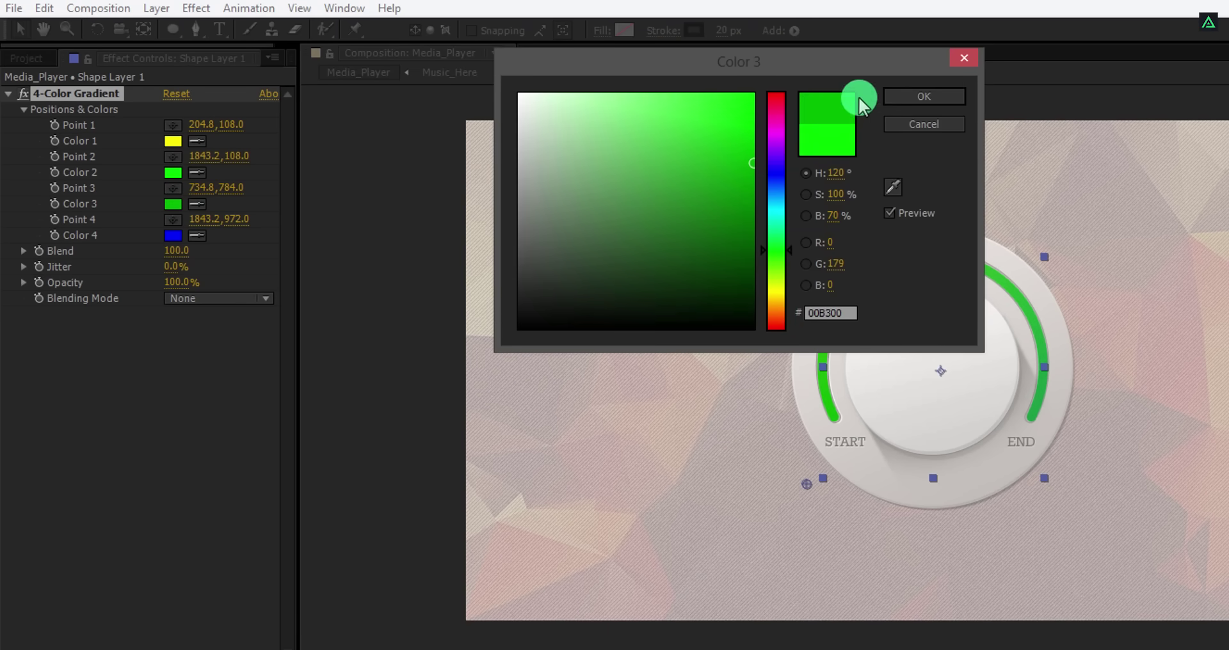
left_click(887, 97)
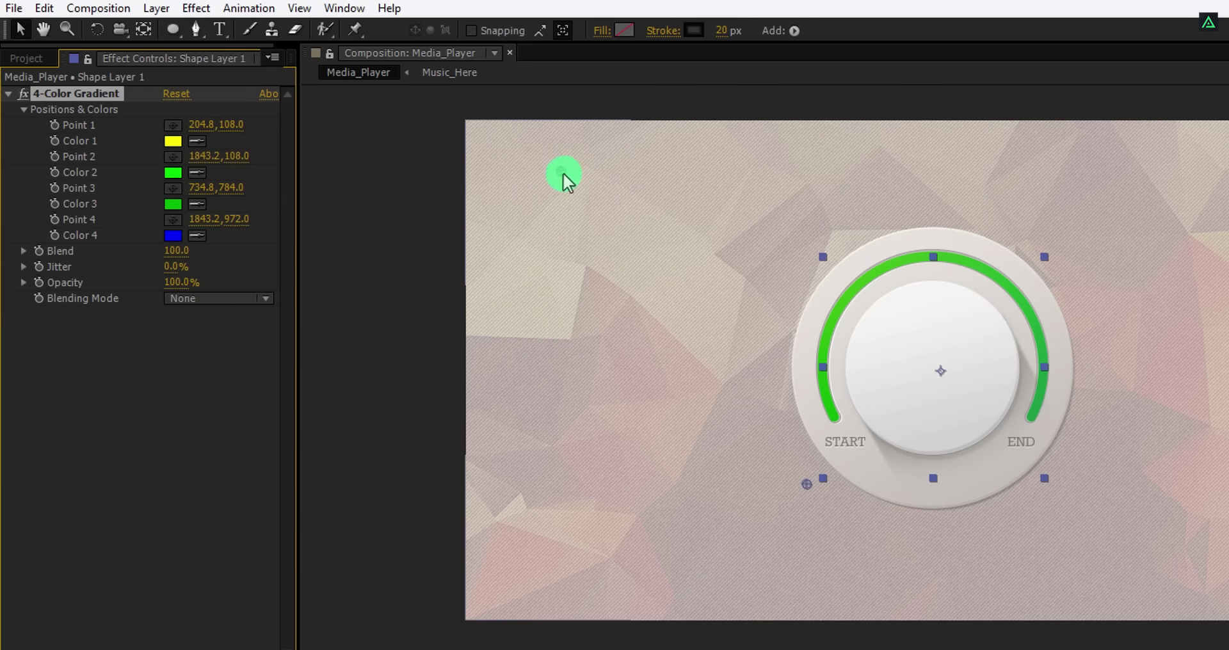
Place gradient Point 1 at 856.8, 138.0 and Point 2 at 1425.2, 610.0, and set Color 2 to red FF0000.
left_click_drag(618, 179, 796, 171)
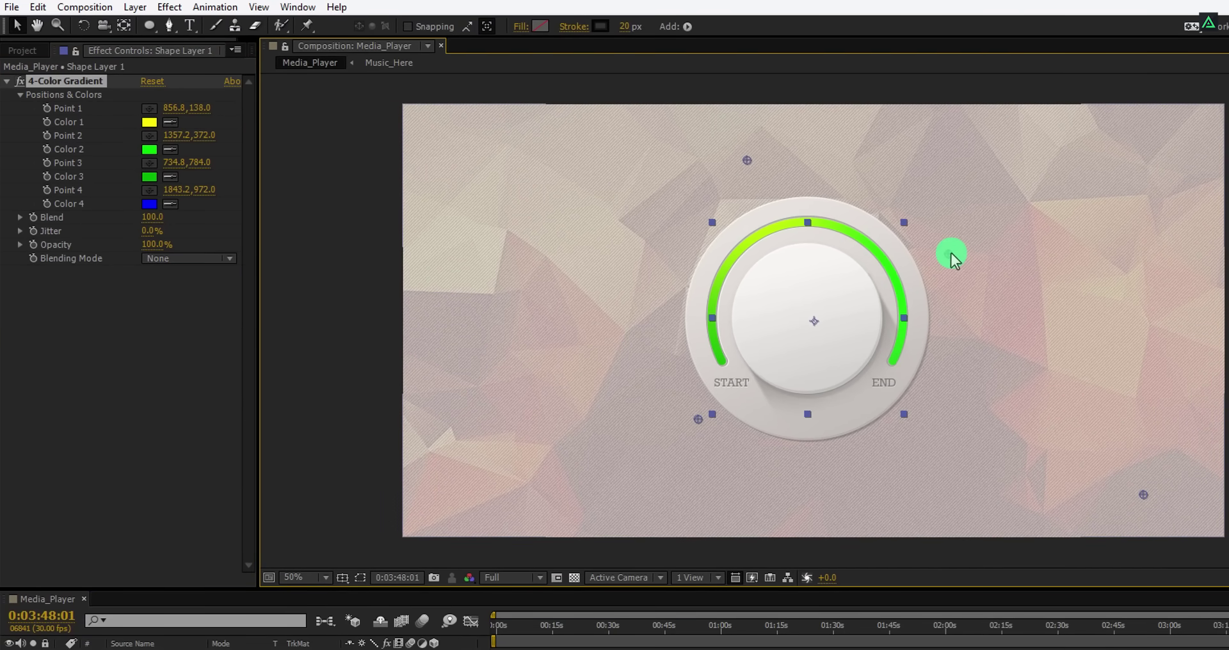
left_click_drag(977, 325, 978, 350)
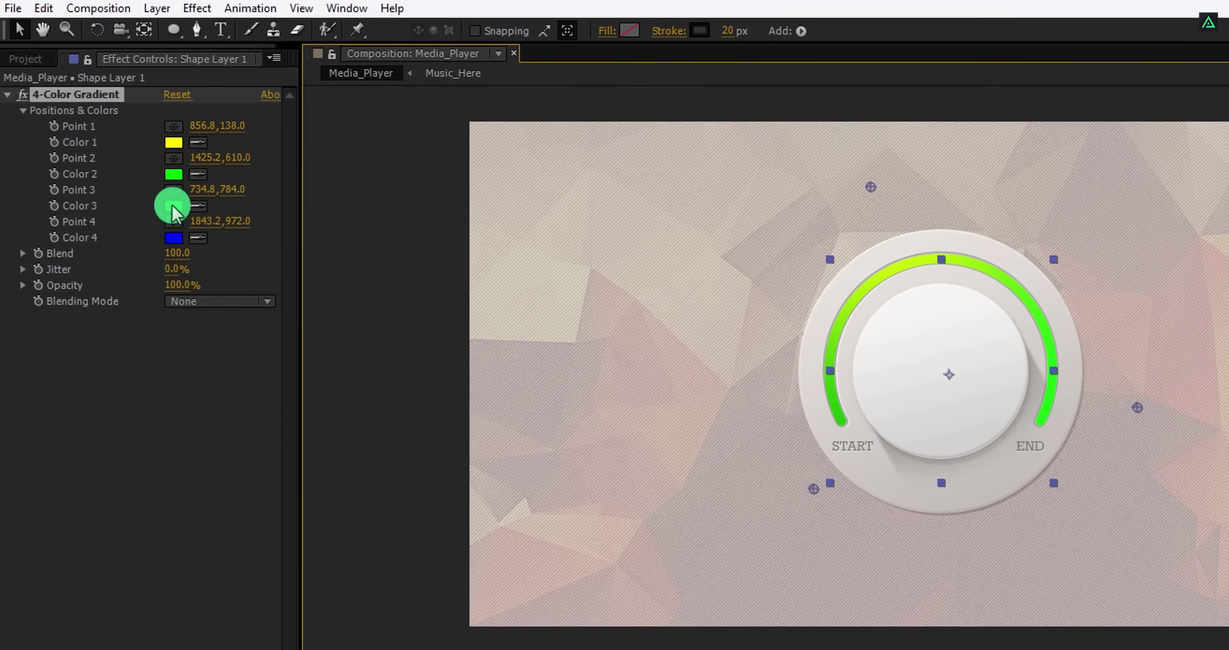
left_click(174, 179)
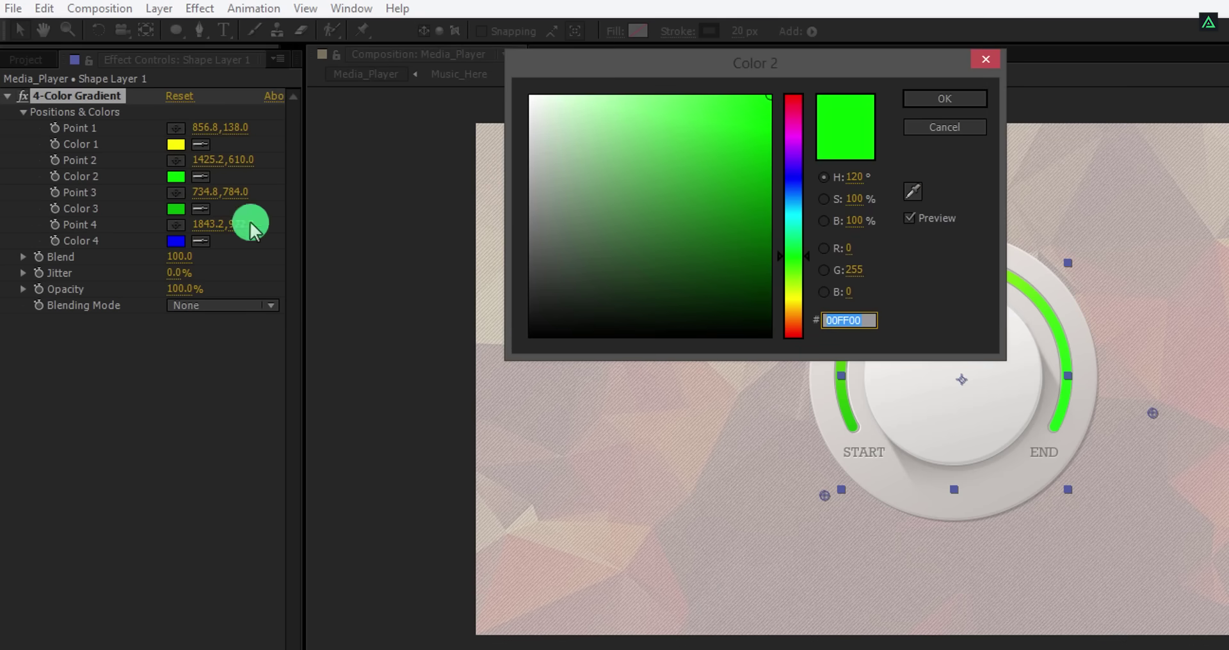
left_click_drag(787, 331, 794, 354)
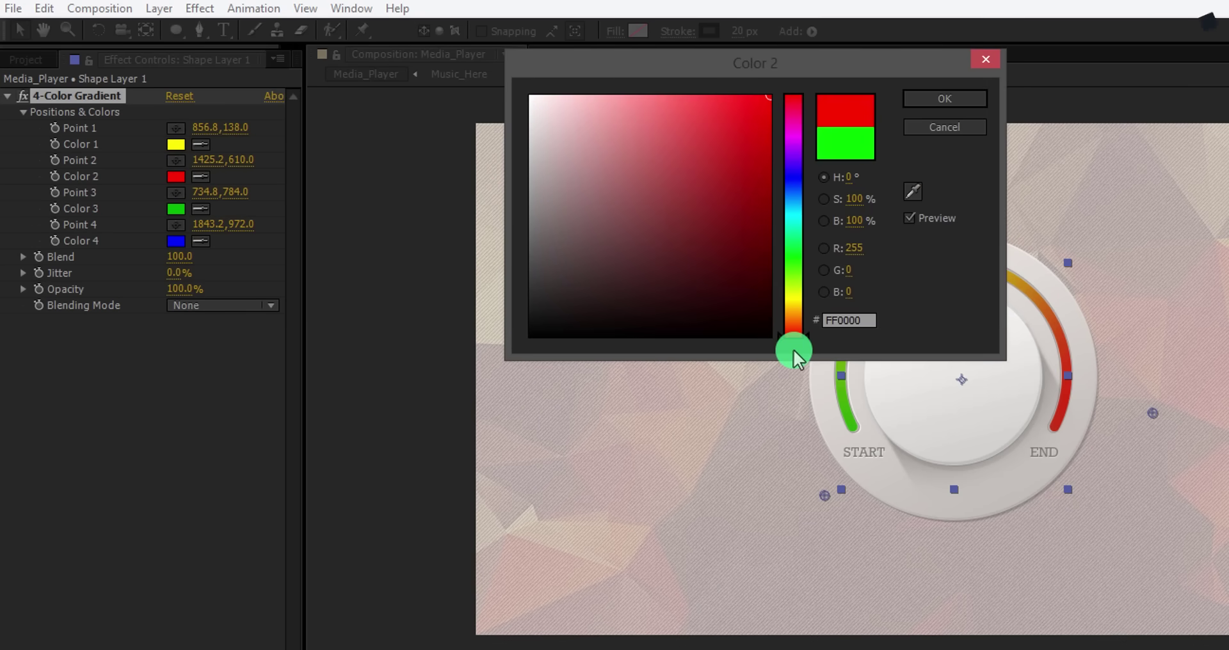
left_click(945, 99)
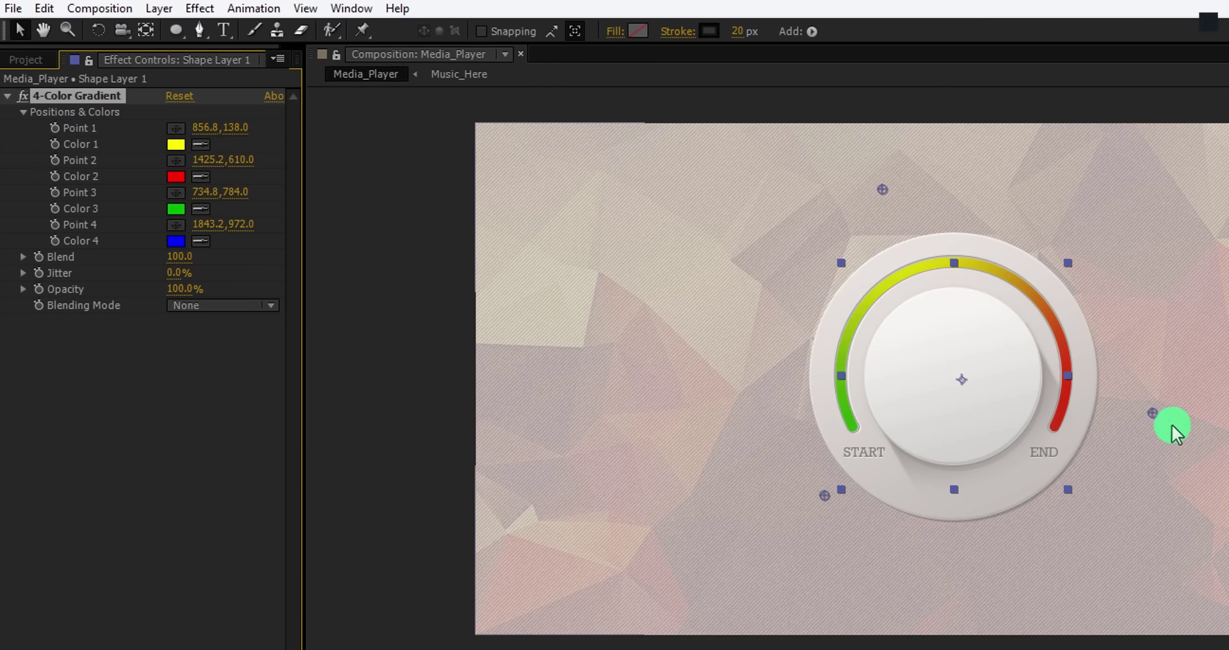
Move gradient Point 2 to 1459.2, 498.0 and Point 1 to 1006.8, 210.0, and scrub the timeline to check the arc's colors.
left_click_drag(1155, 418, 1172, 363)
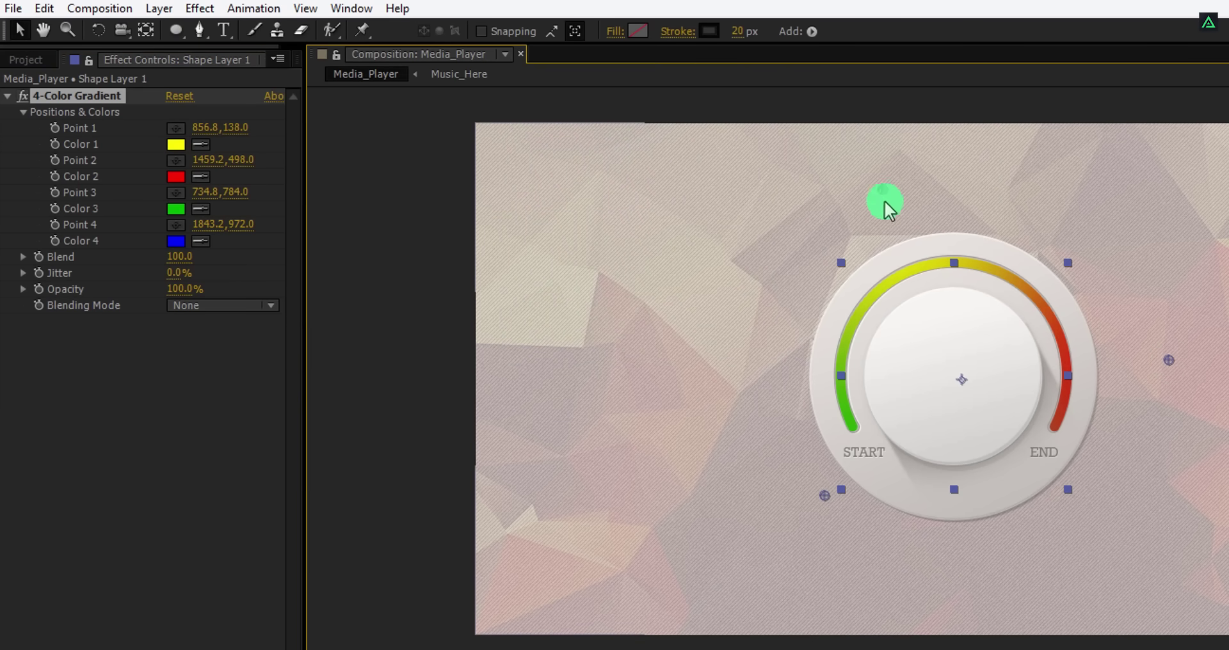
left_click_drag(890, 197, 956, 228)
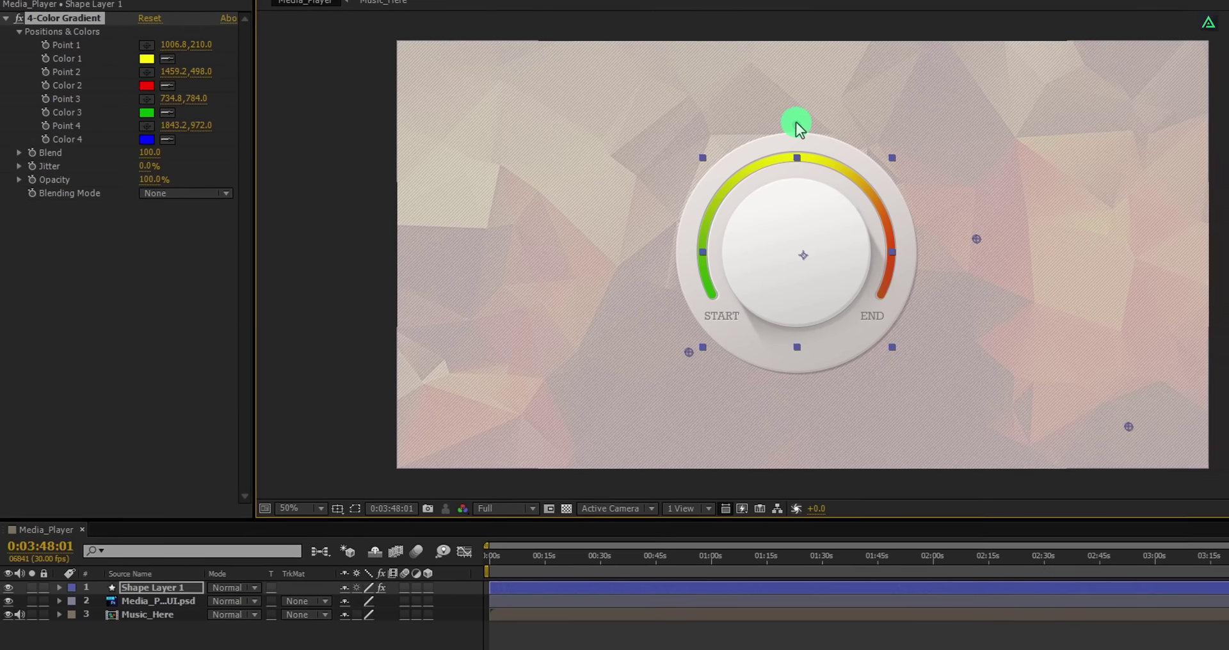
left_click_drag(1162, 561, 1091, 582)
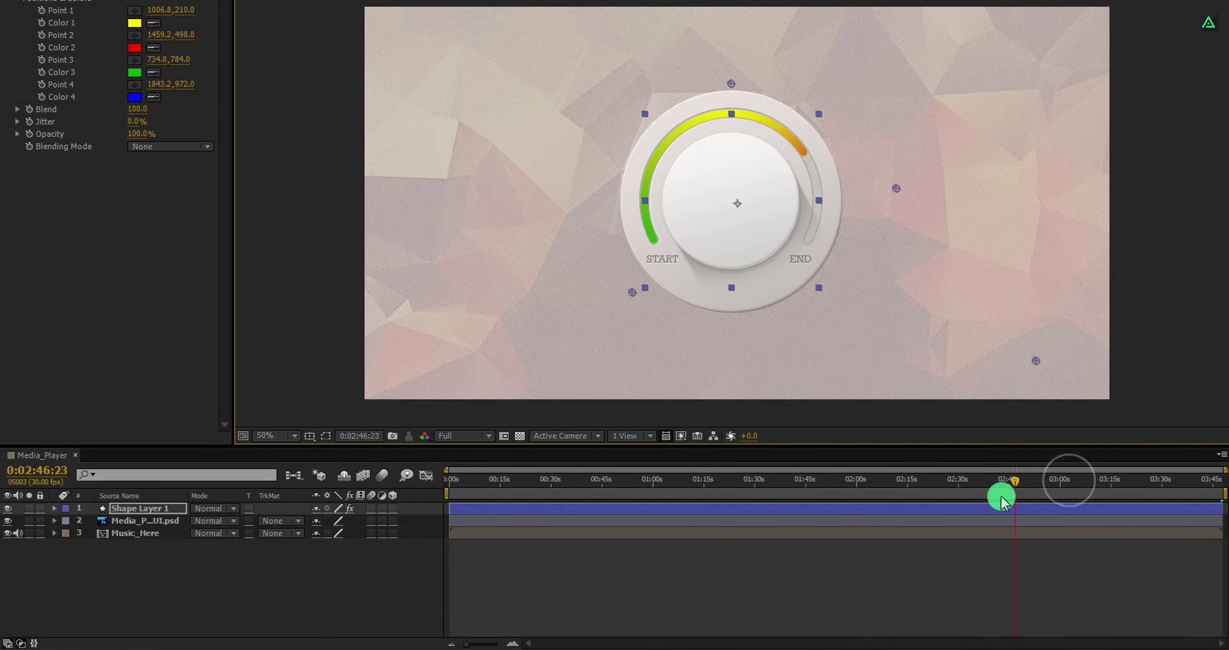
left_click_drag(1002, 499, 1081, 533)
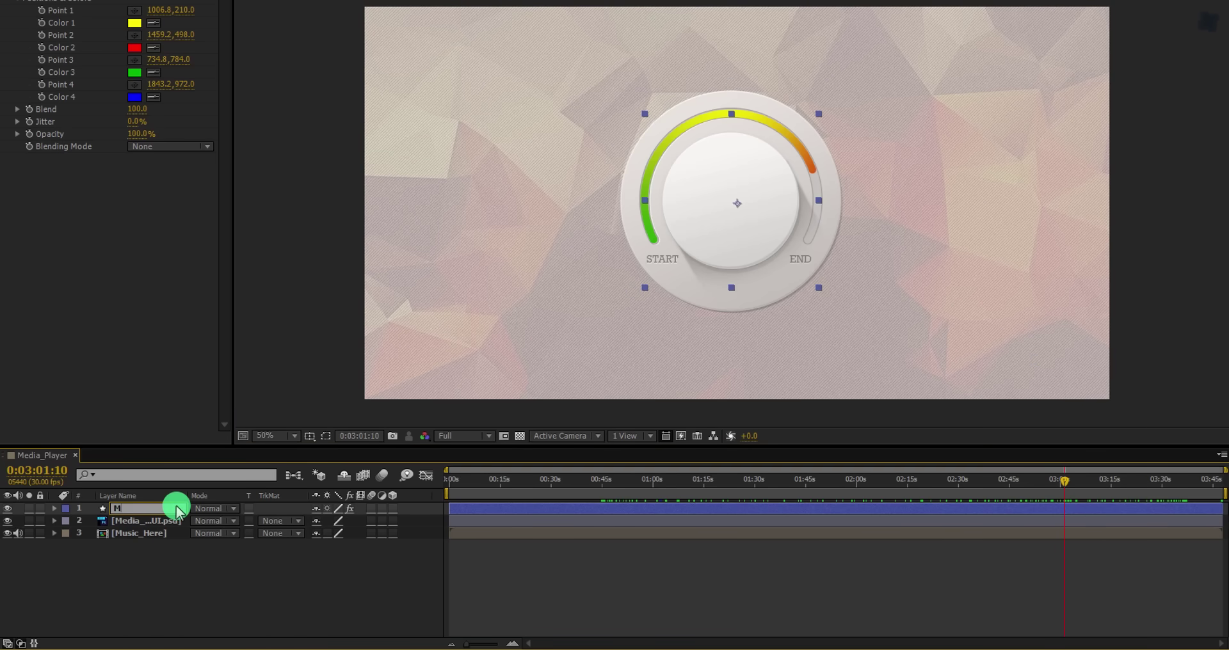
Rename Shape Layer 1 as Meter.
type("er")
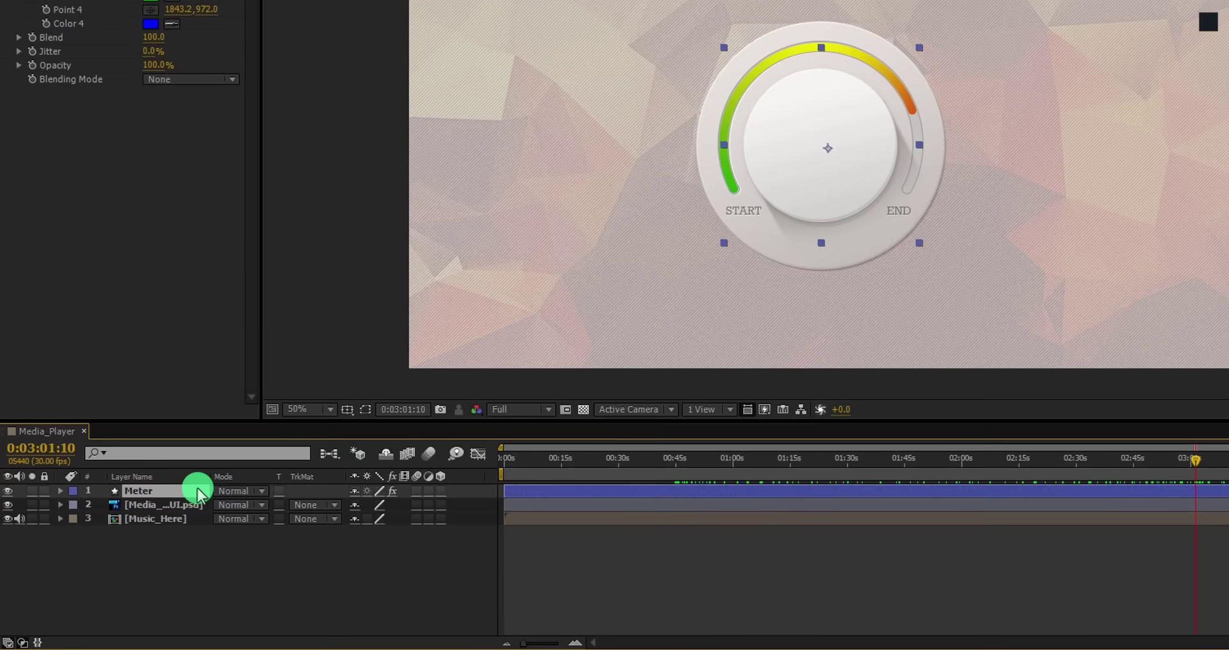
Add a Bevel and Emboss layer style to the Meter layer.
right_click(204, 491)
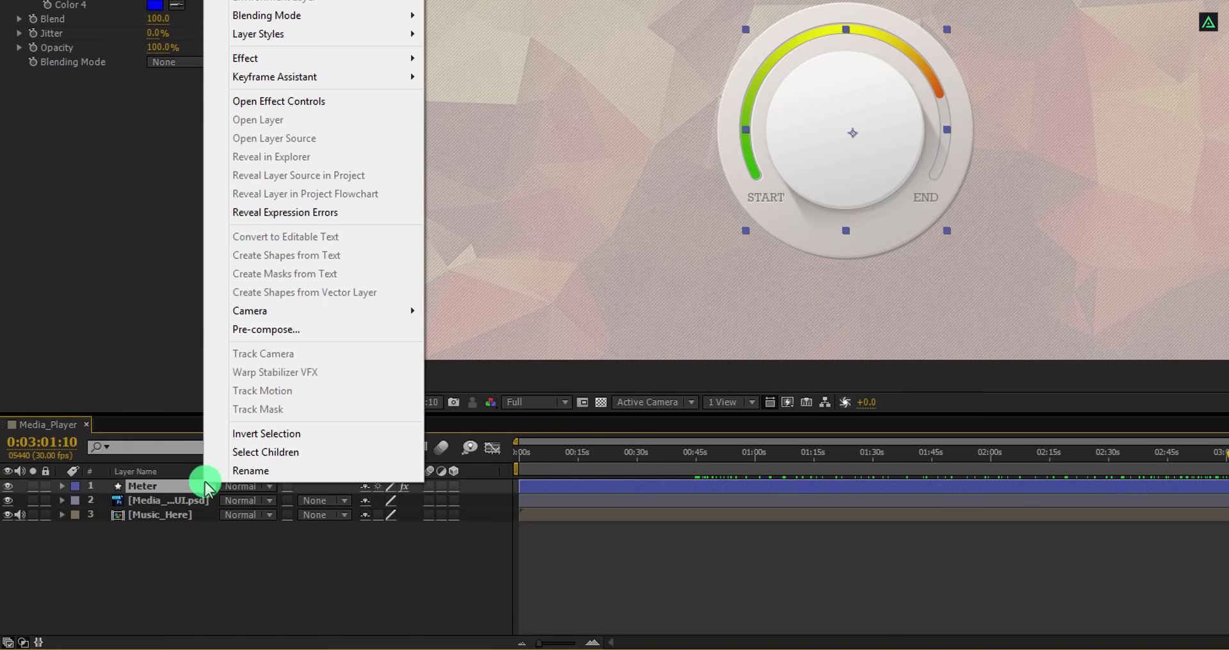
mouse_move(299, 39)
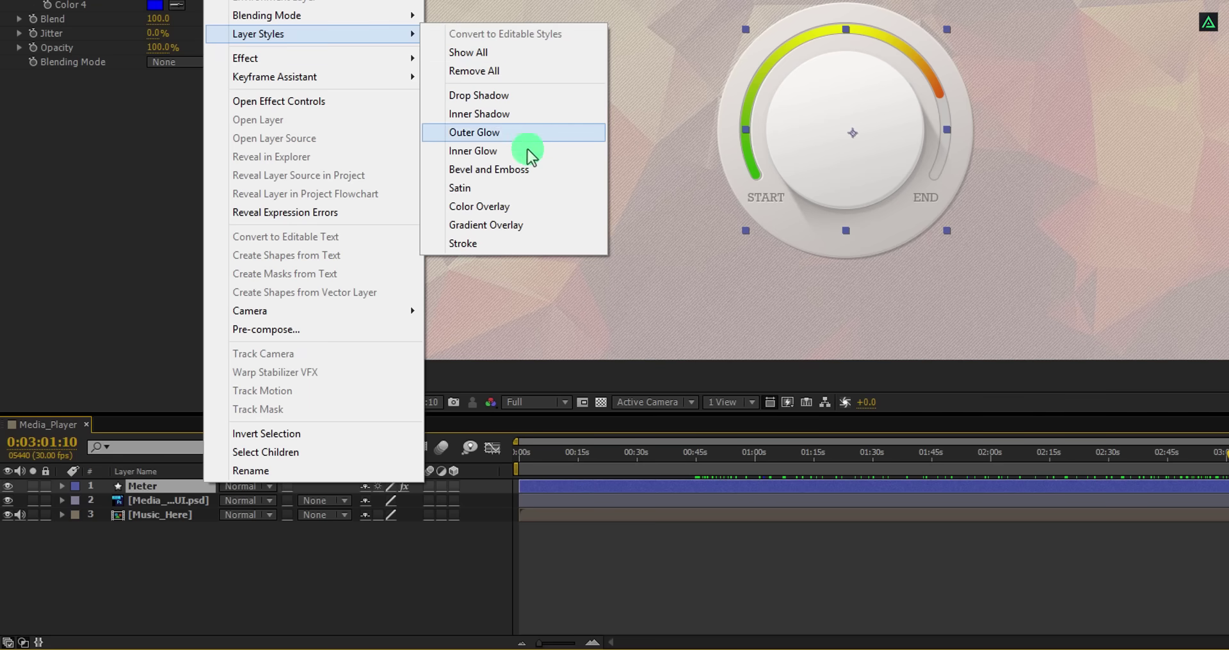
left_click(556, 172)
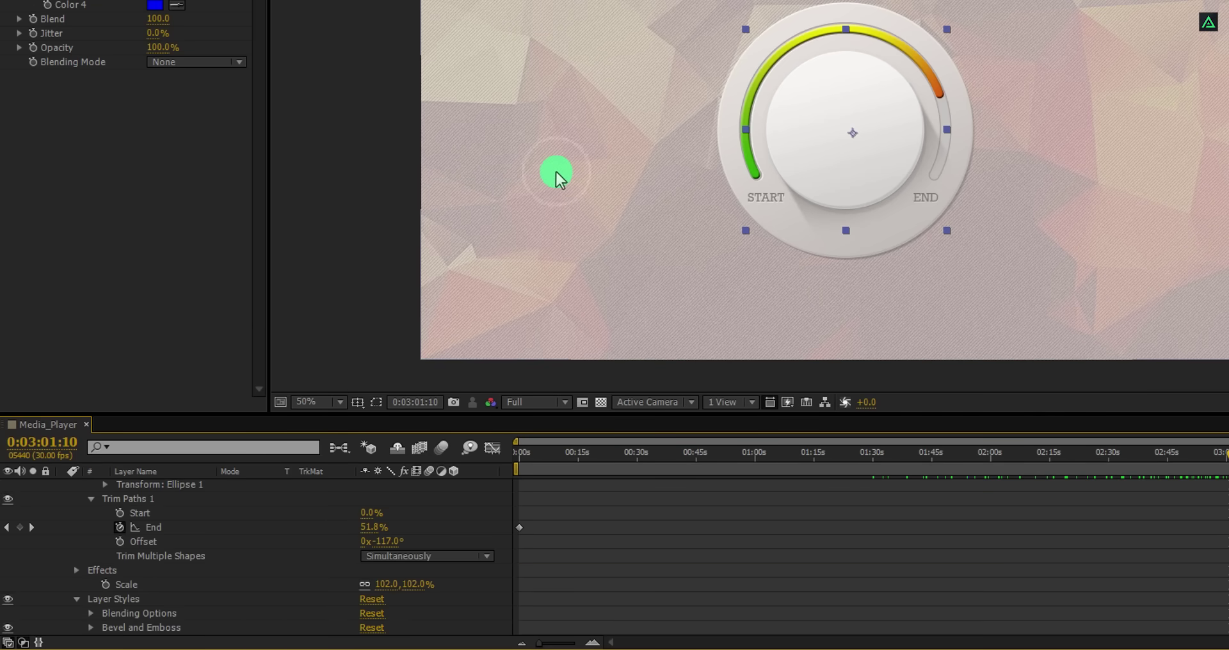
scroll(893, 114, "up", 2)
left_click_drag(910, 82, 655, 167)
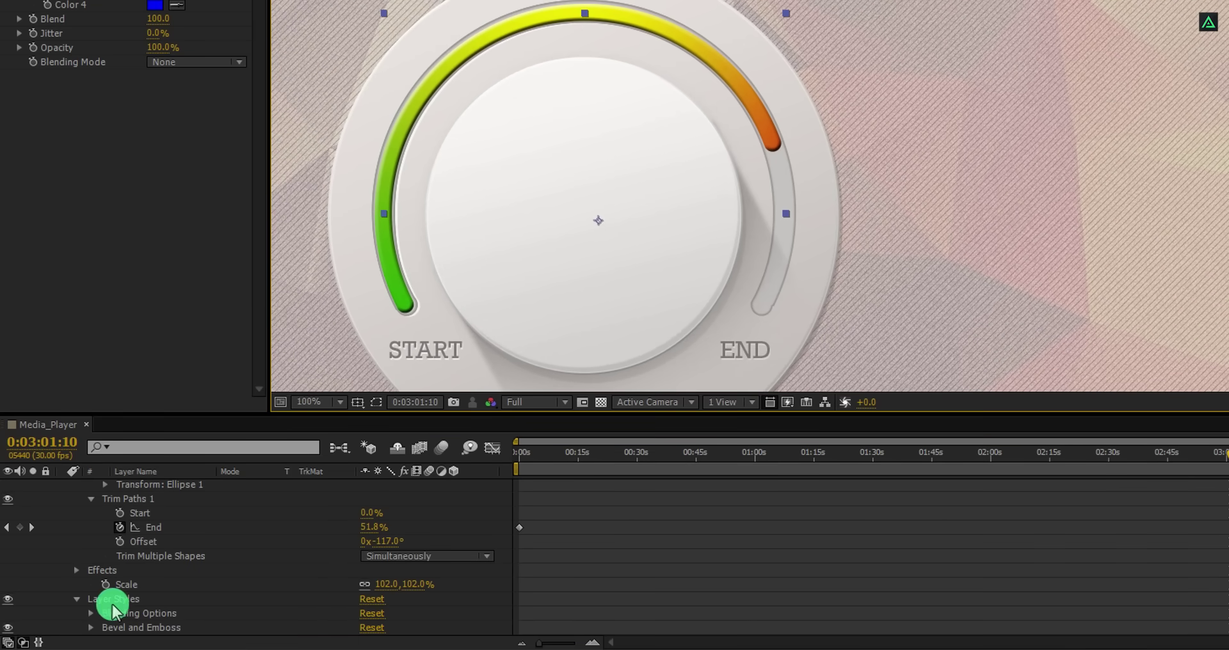
Set the Meter layer's Bevel and Emboss Soften to 16.0 and Size to 66.0.
left_click(93, 629)
scroll(205, 587, "down", 3)
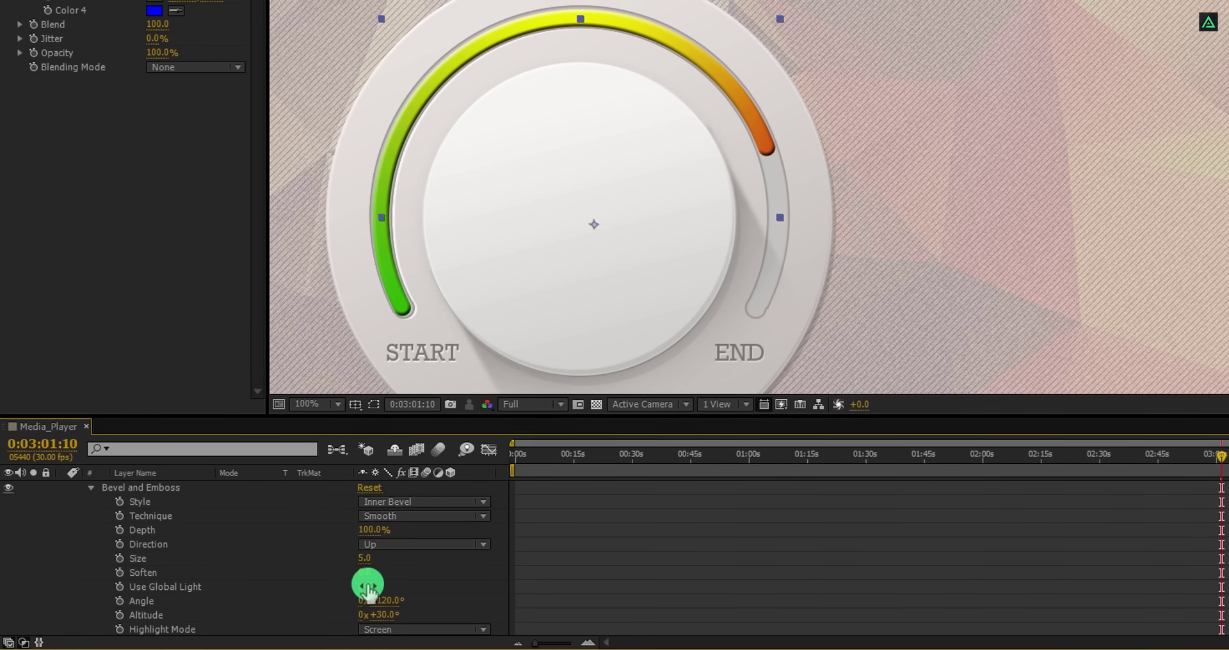
mouse_move(368, 588)
left_mouse_down()
mouse_move(364, 578)
mouse_move(397, 568)
mouse_move(500, 567)
left_mouse_up()
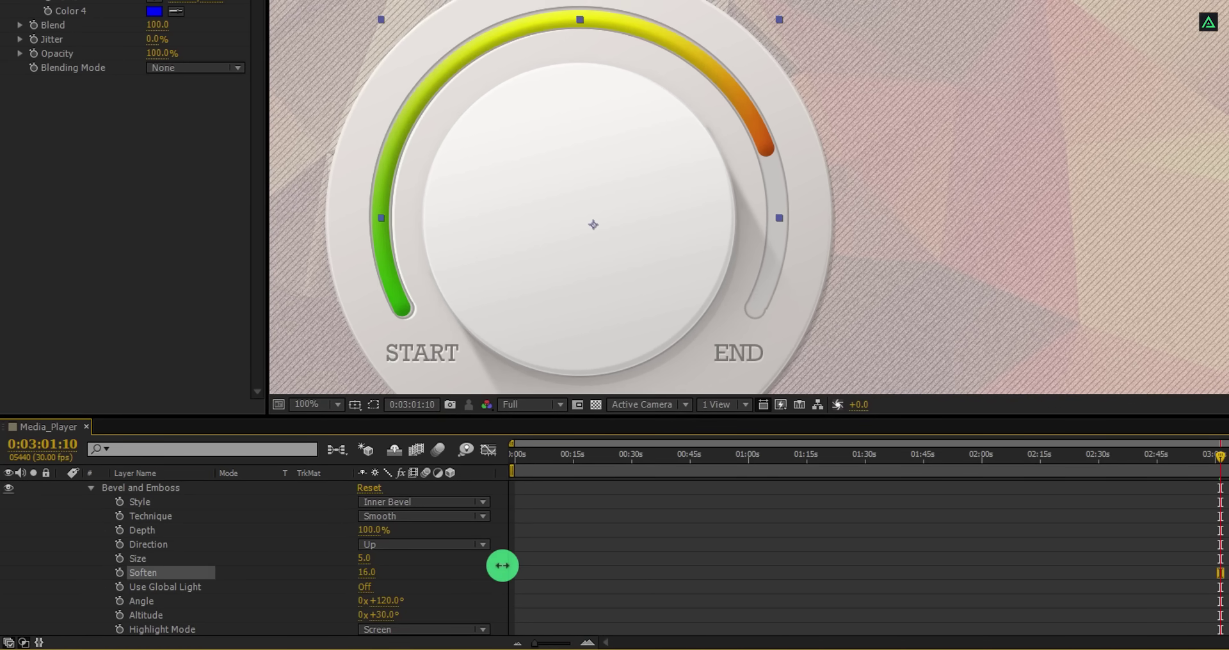
mouse_move(365, 558)
left_mouse_down()
mouse_move(424, 560)
mouse_move(404, 561)
left_mouse_up()
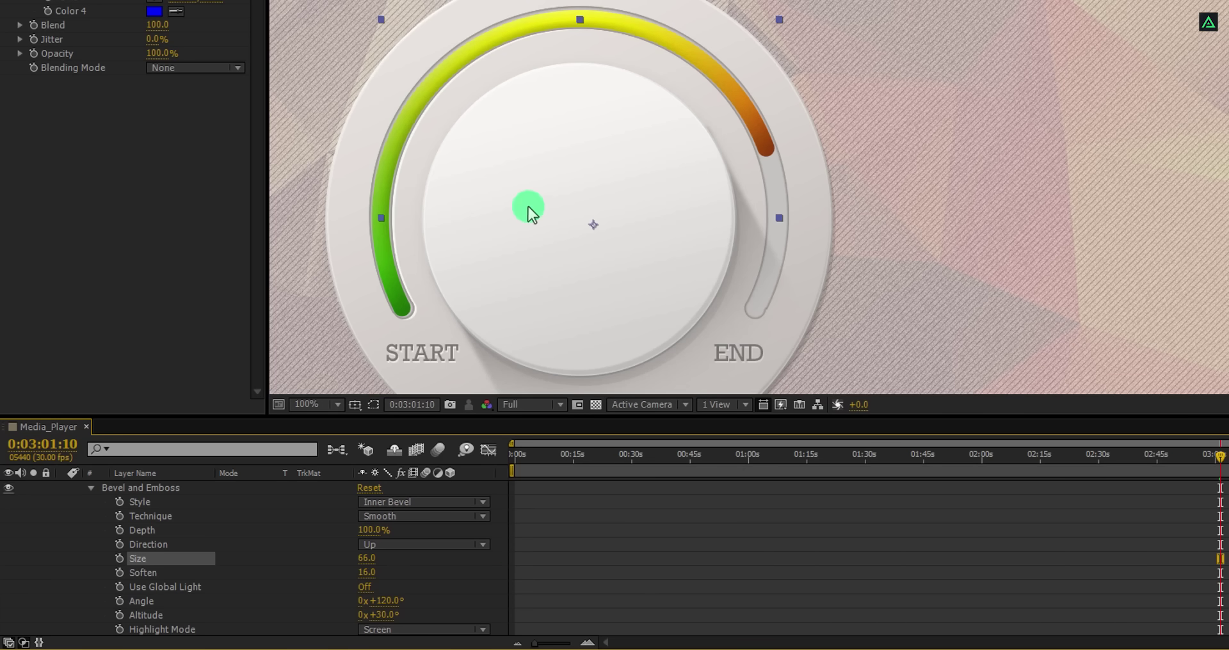
Add a Drop Shadow layer style to the Meter layer.
scroll(241, 524, "up", 15)
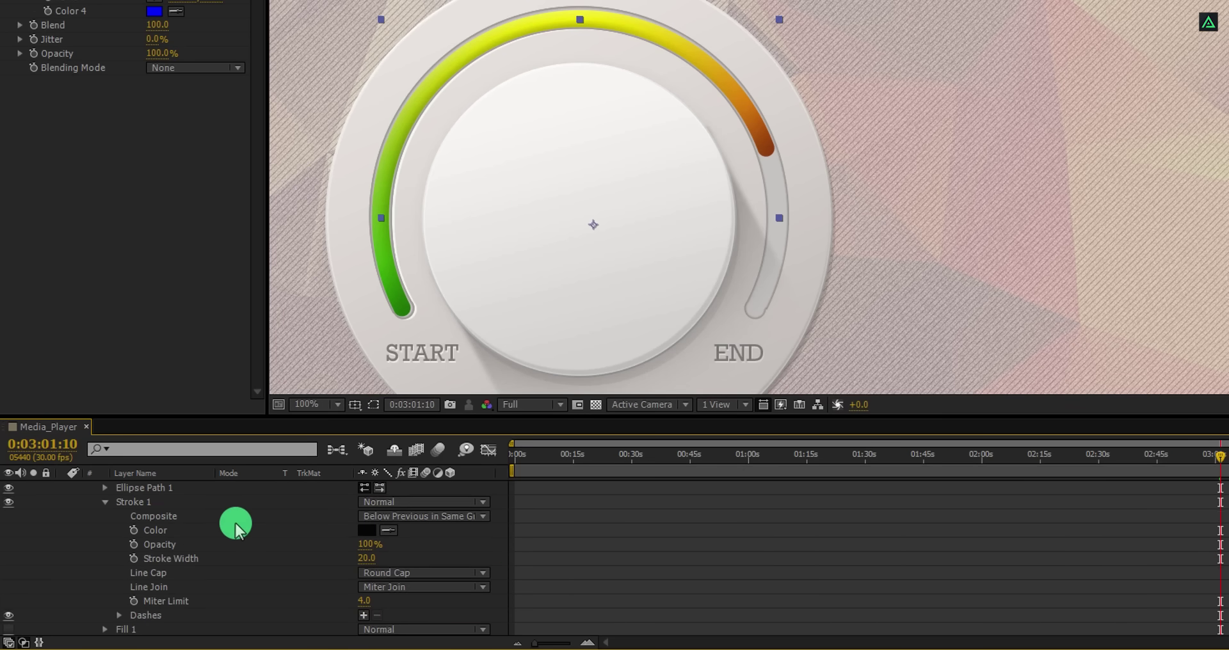
right_click(176, 487)
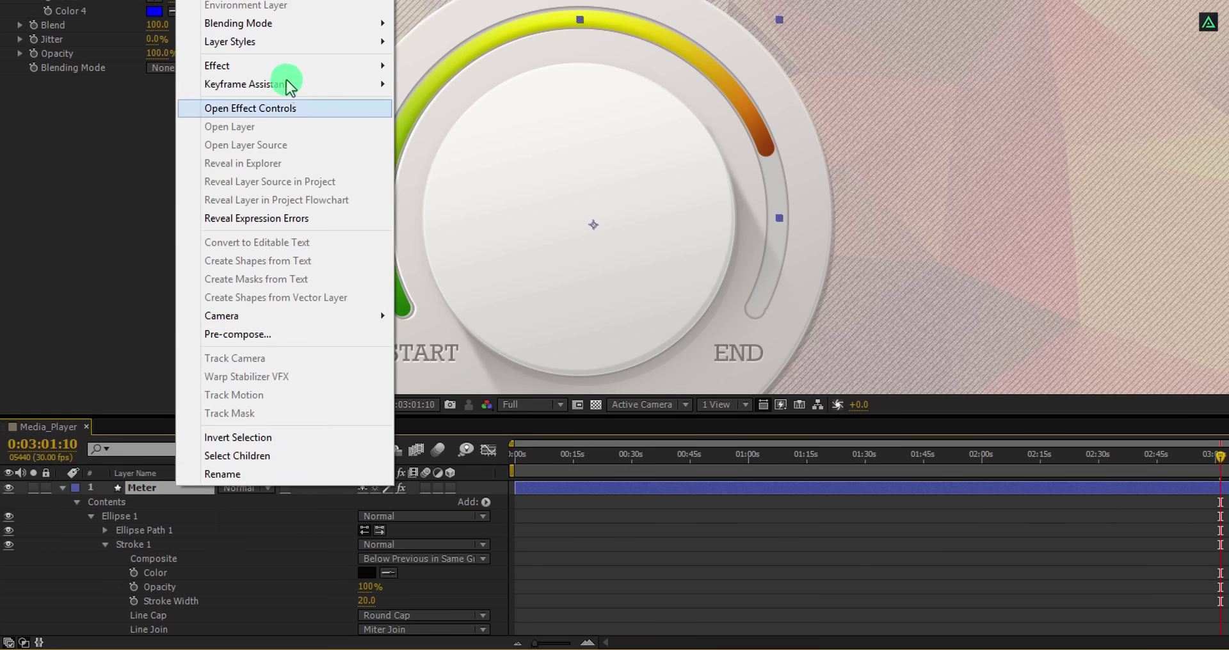
mouse_move(282, 45)
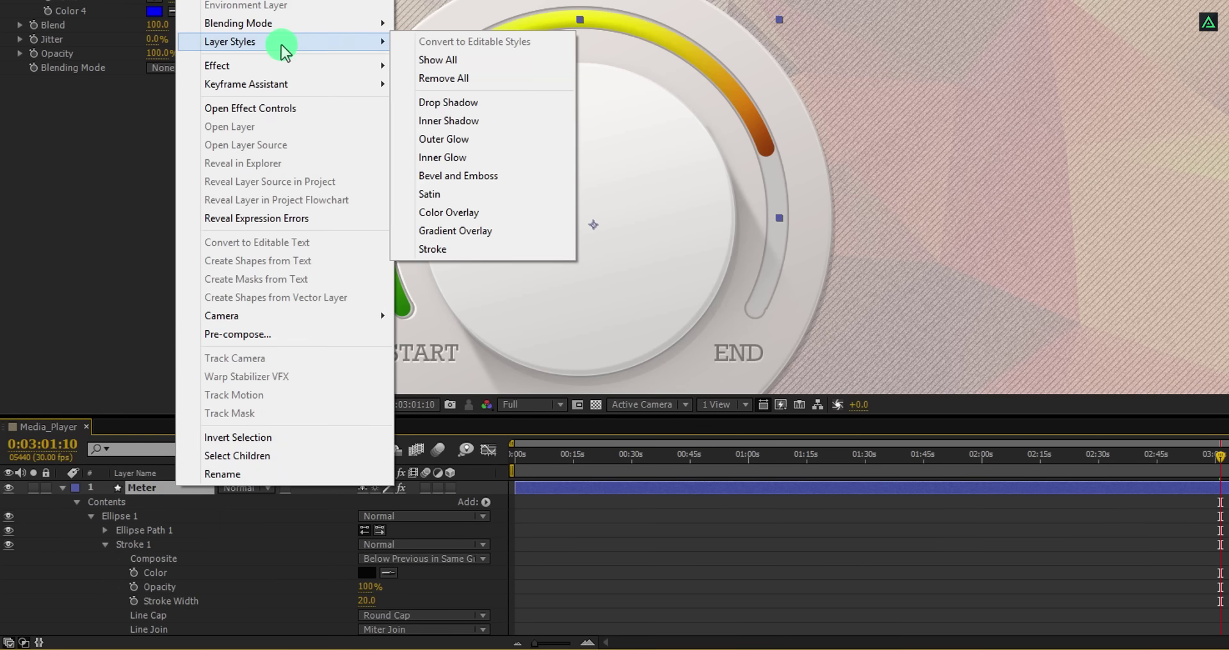
left_click(490, 101)
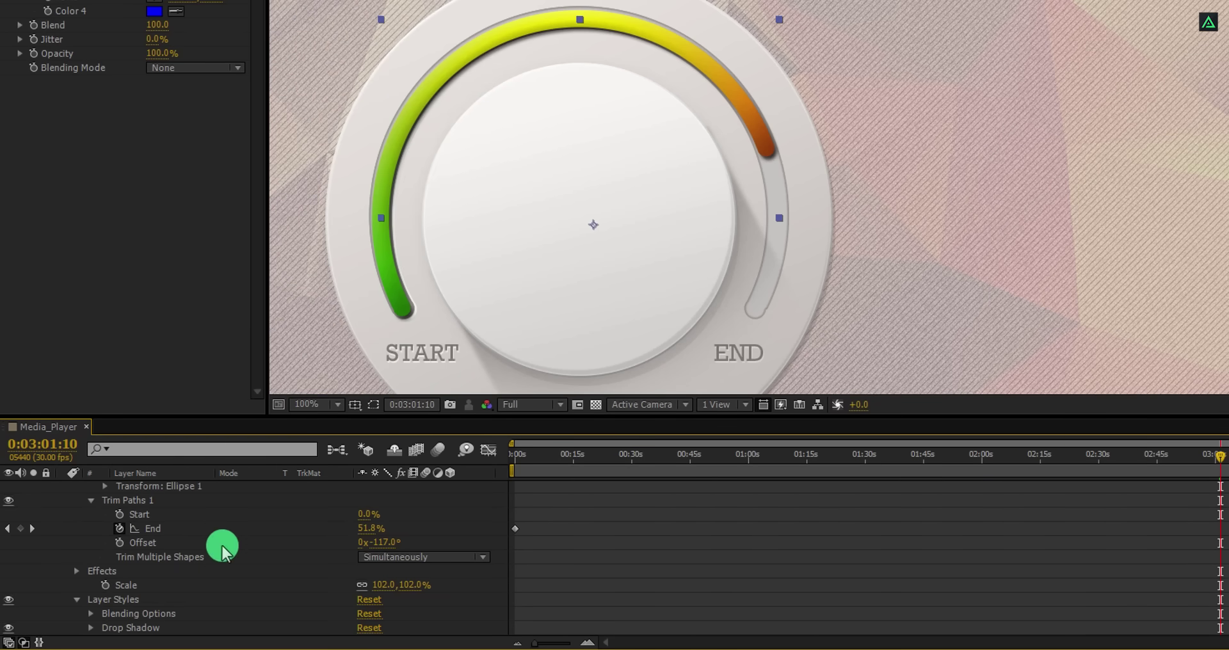
Set the Meter layer's Drop Shadow Distance to 2.0, Size to 3.0 and Opacity to 30%.
left_click(91, 586)
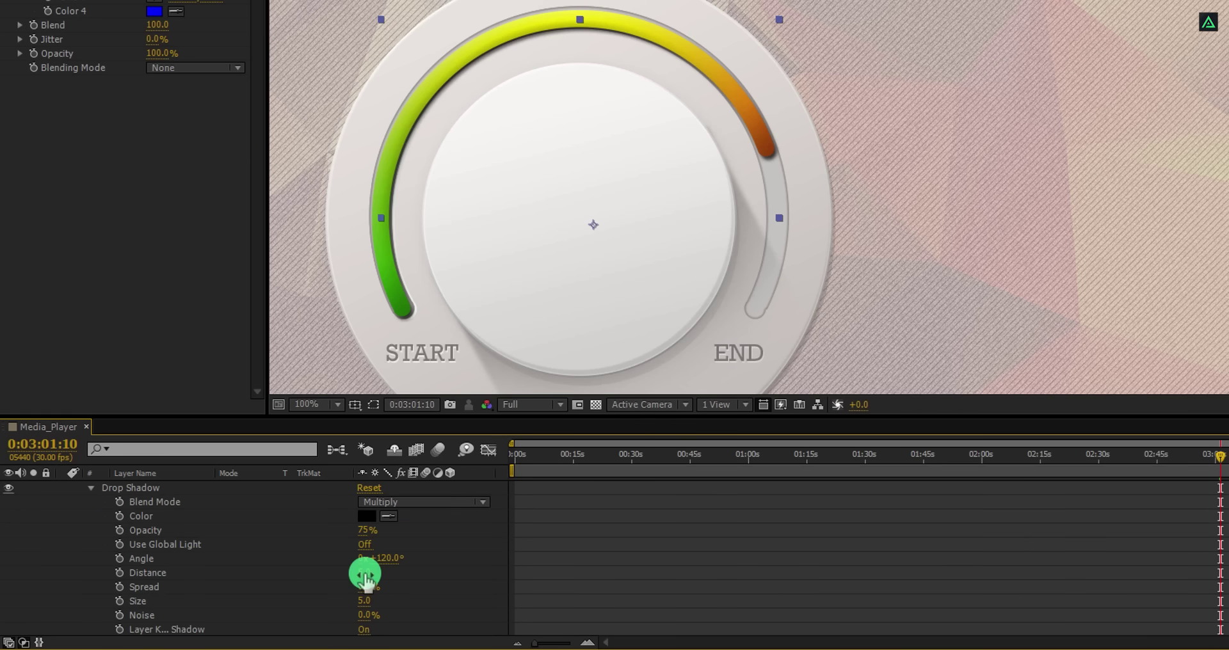
type("2")
key("Return")
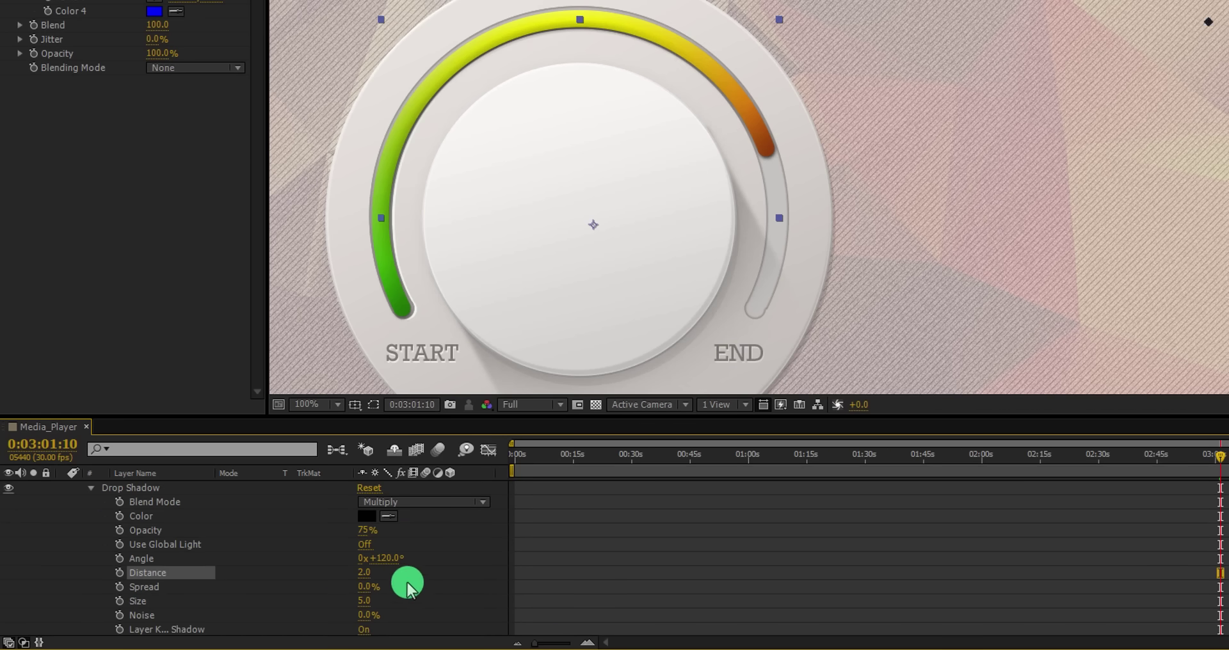
left_click(363, 600)
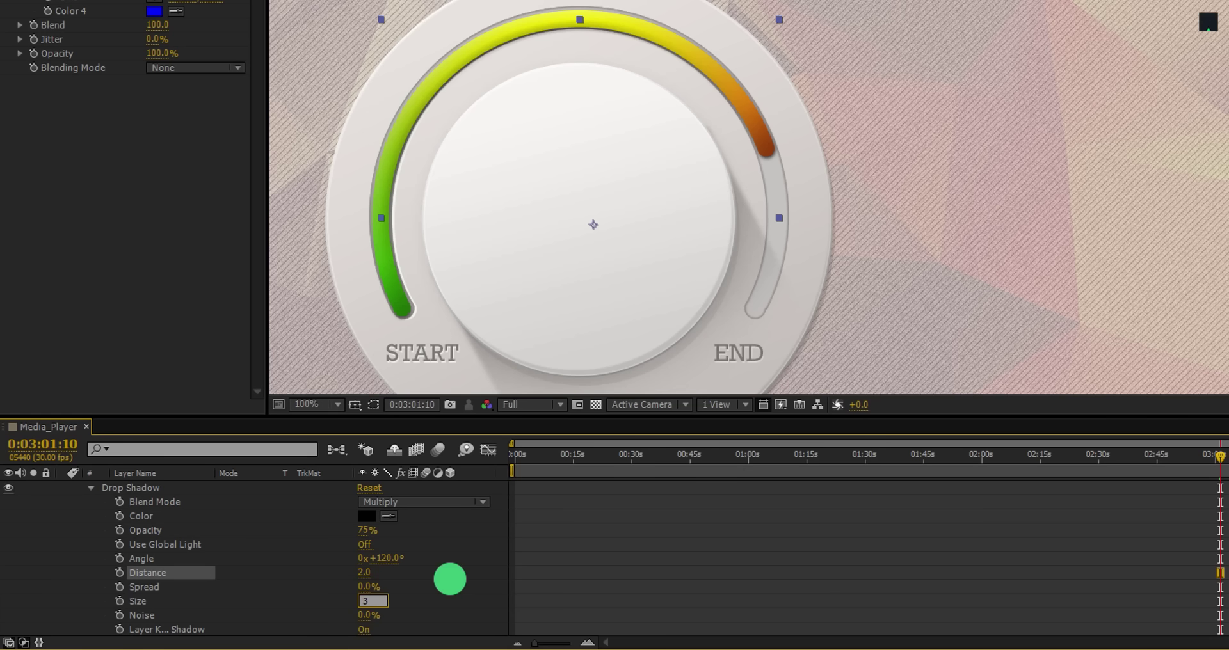
key("Return")
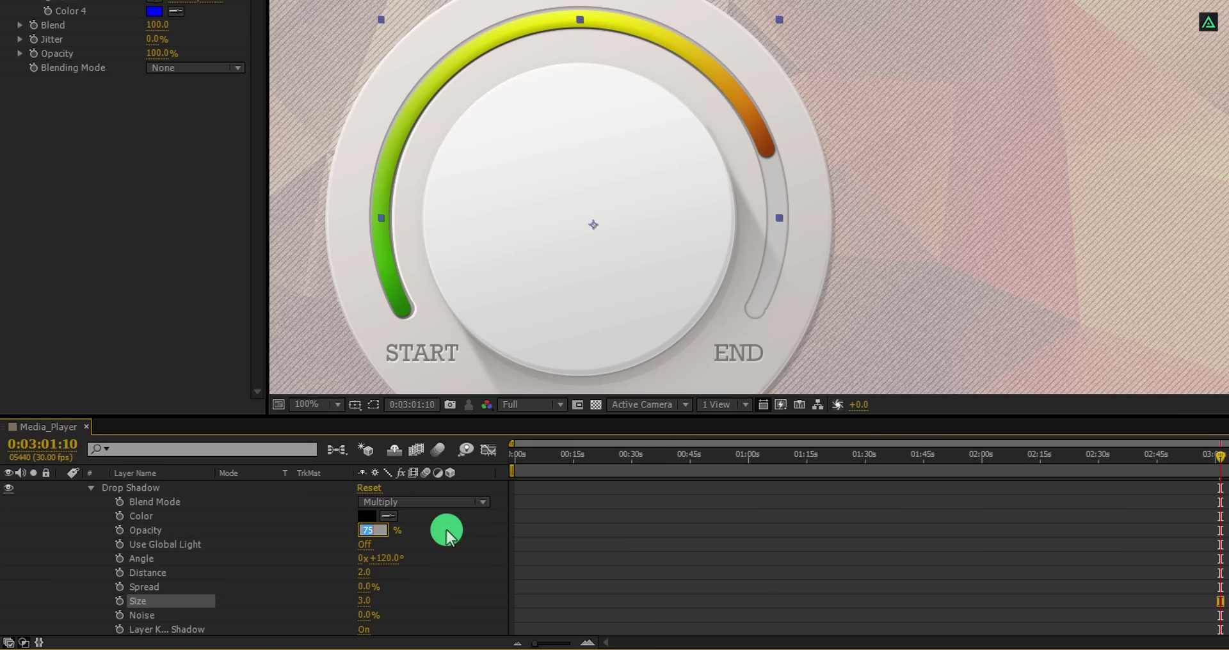
key("Return")
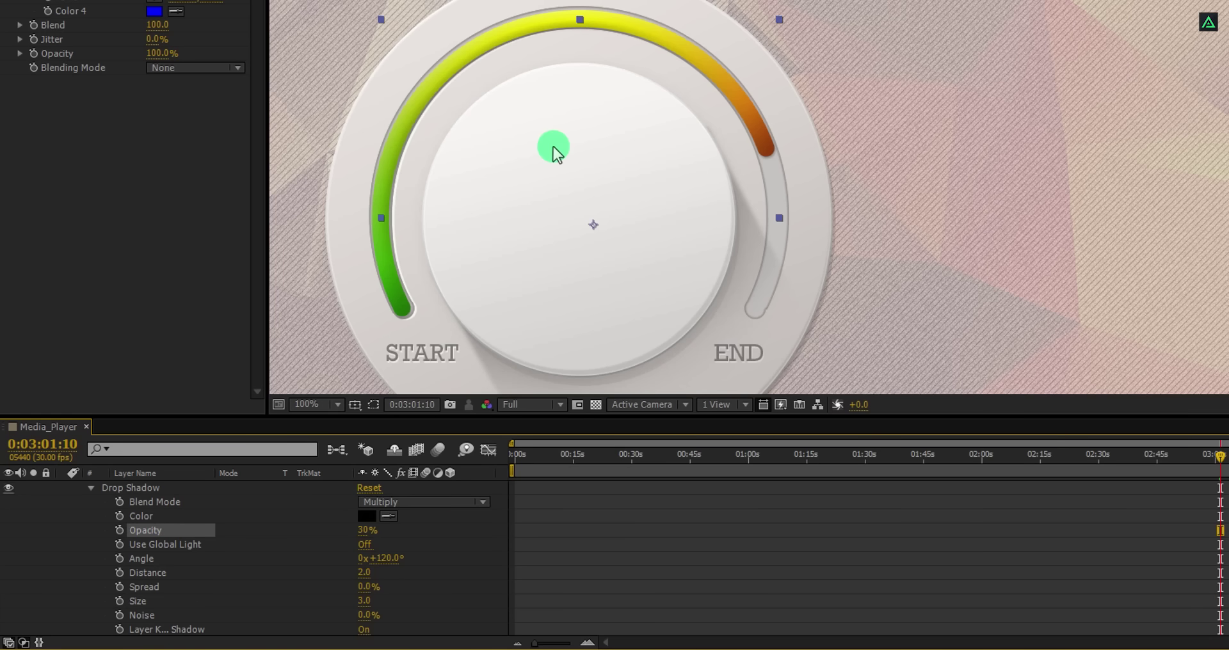
Scrub the timeline from the start to the end to check how the styled meter fills around the knob.
scroll(554, 147, "down", 4)
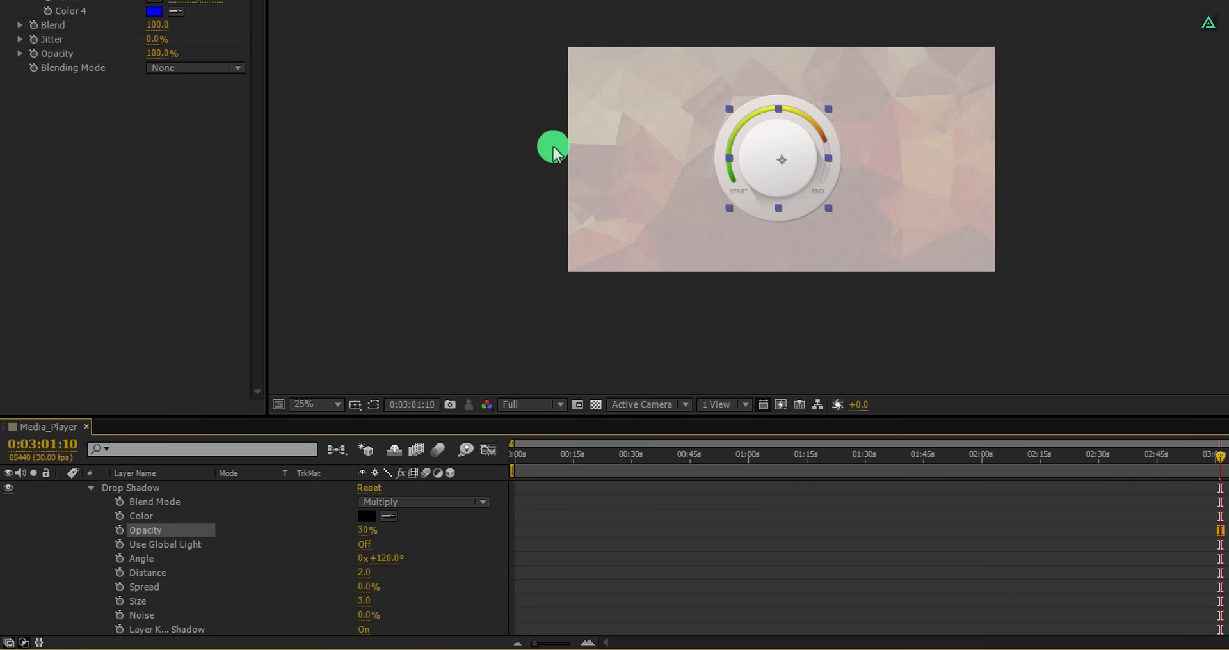
scroll(553, 147, "up", 2)
left_click_drag(1019, 456, 660, 541)
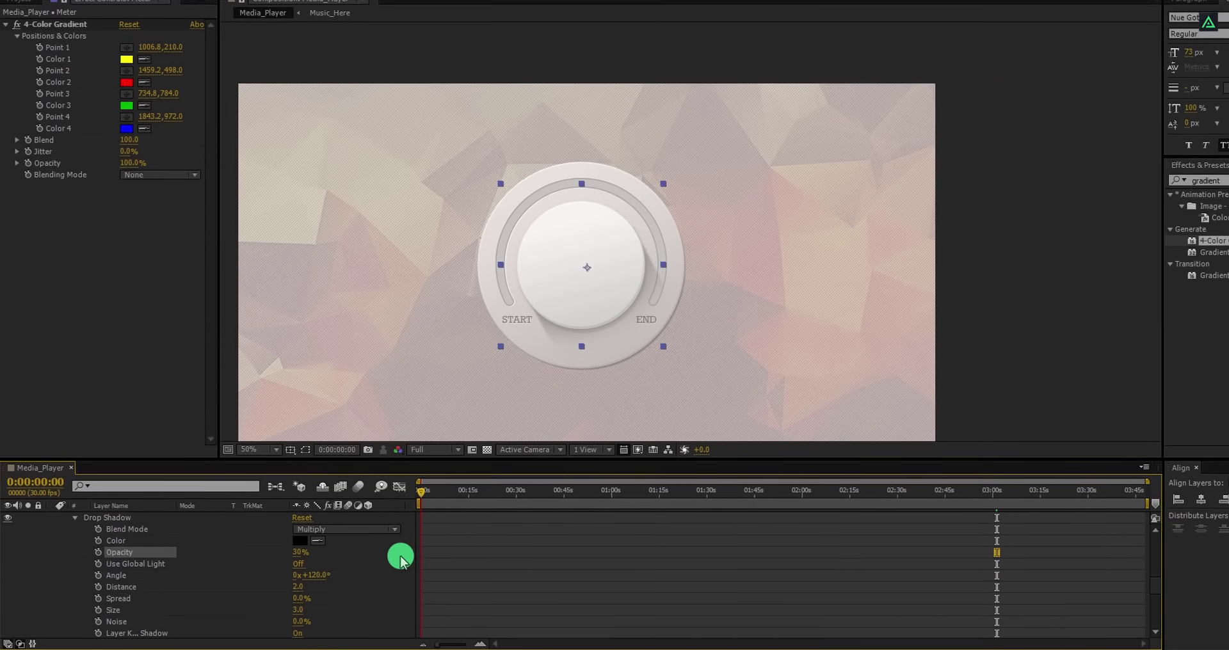
left_click_drag(581, 556, 1015, 552)
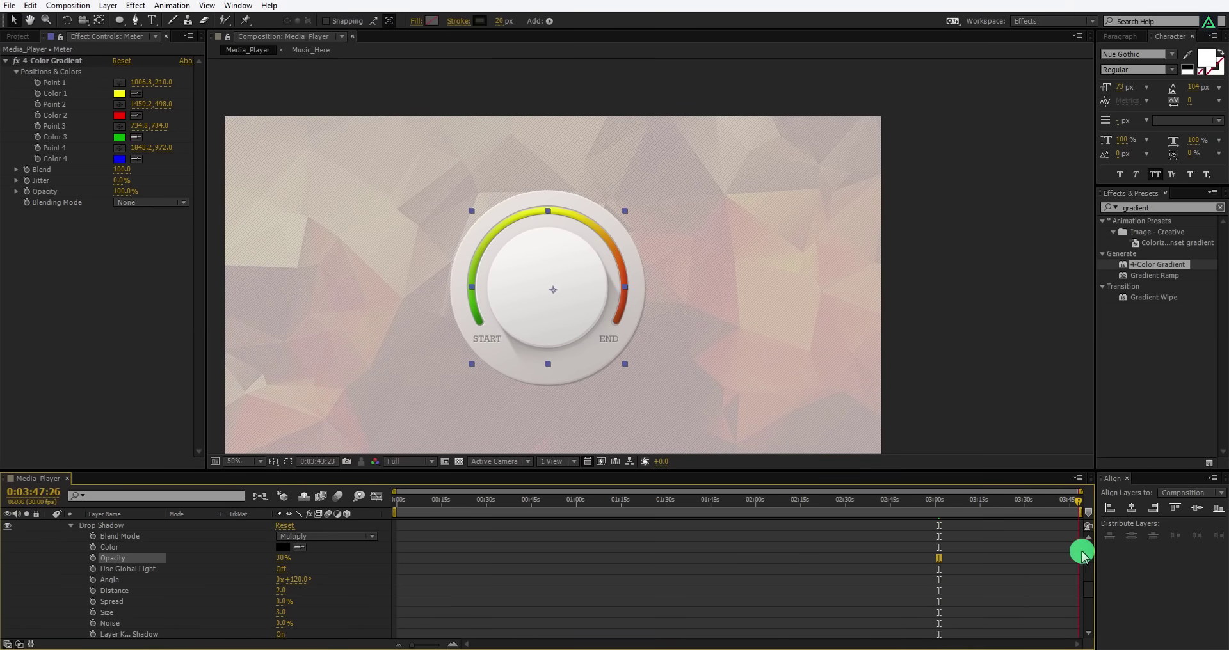
Collapse the Meter layer's properties and add Media_Player_Pointer.psd to the Media_Player composition above the Meter layer.
scroll(186, 561, "up", 5)
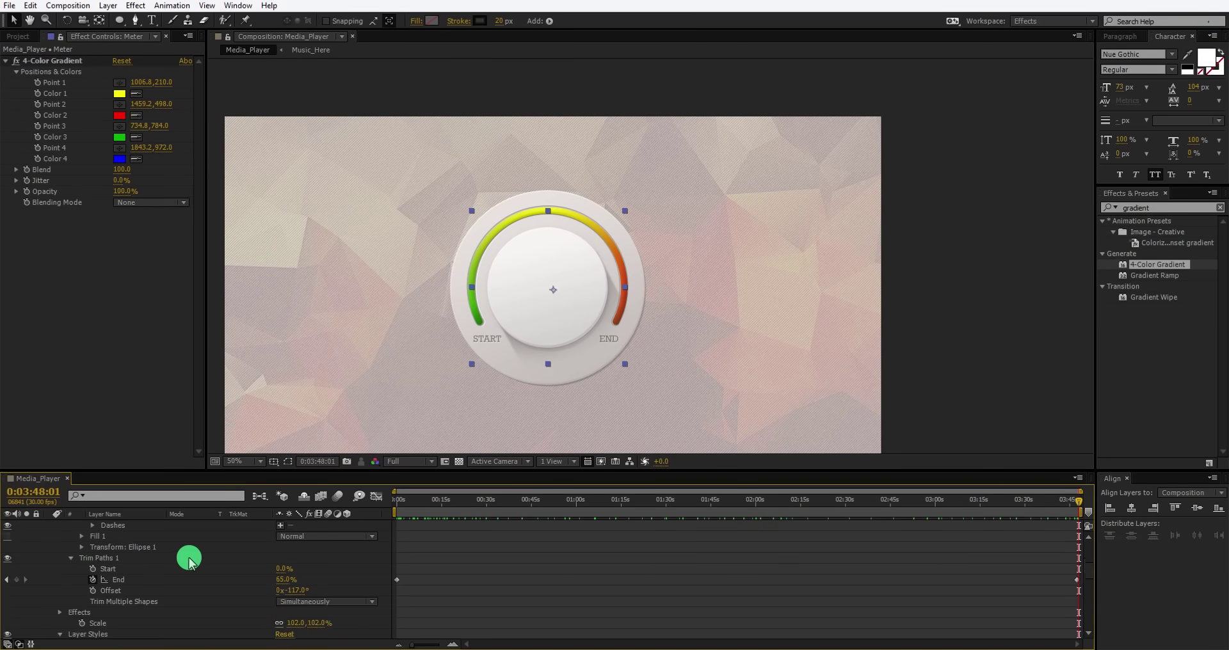
left_click(49, 527)
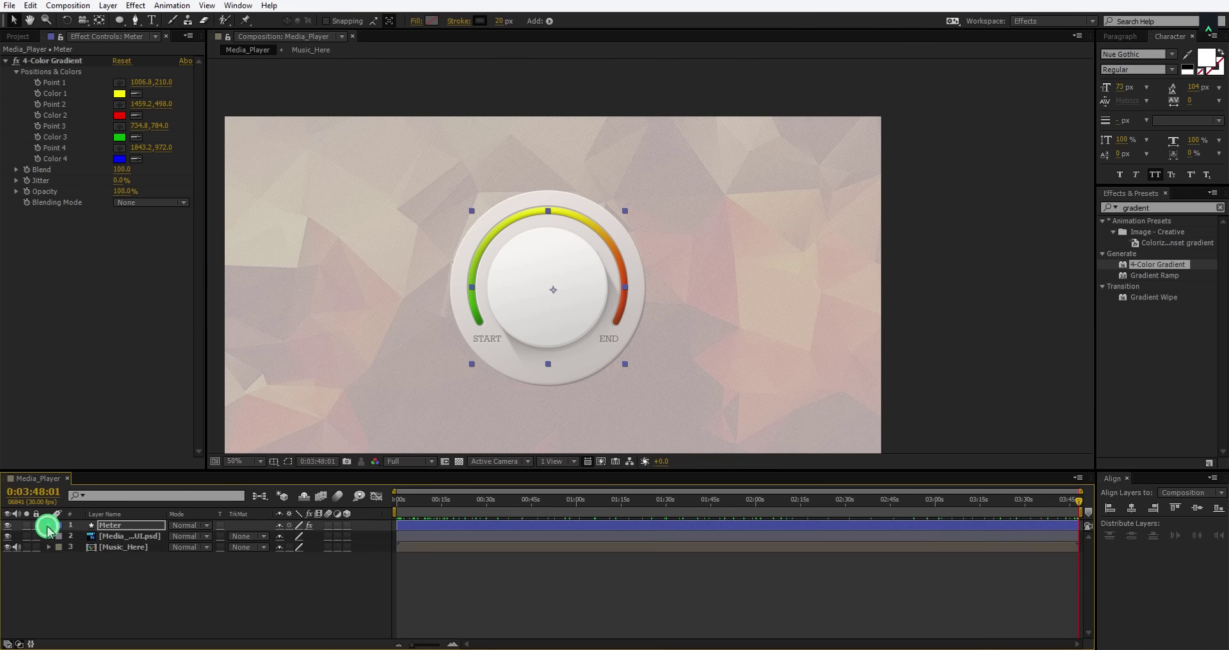
left_click(13, 37)
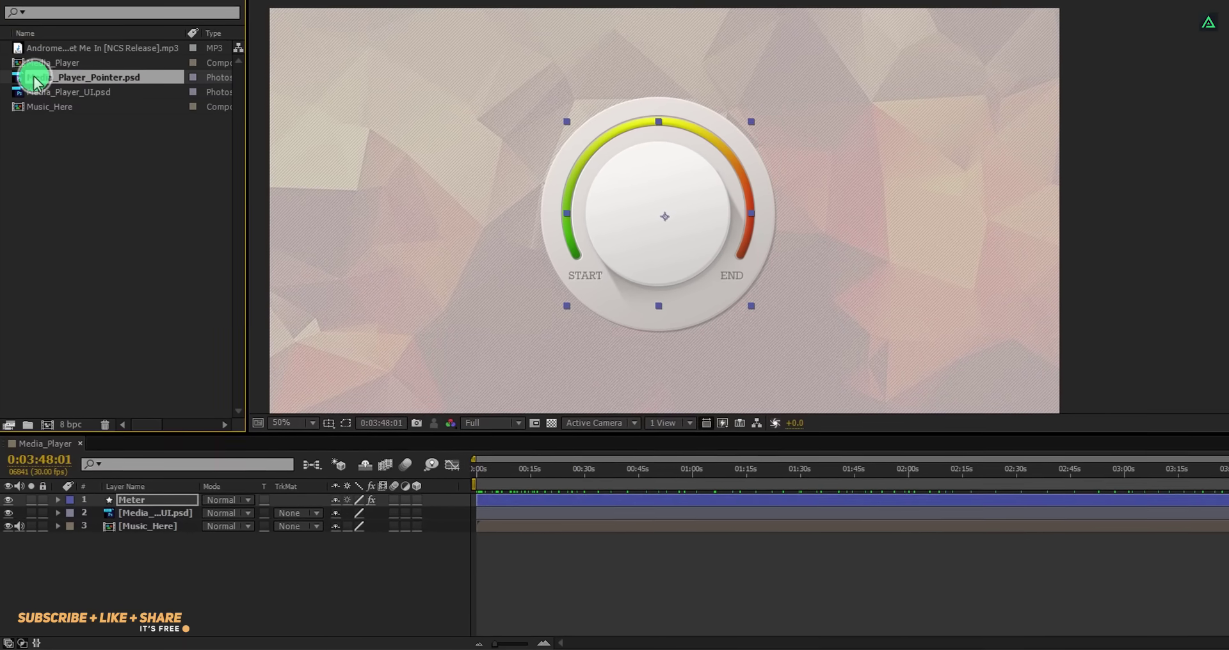
left_click_drag(33, 80, 146, 501)
left_click(561, 261)
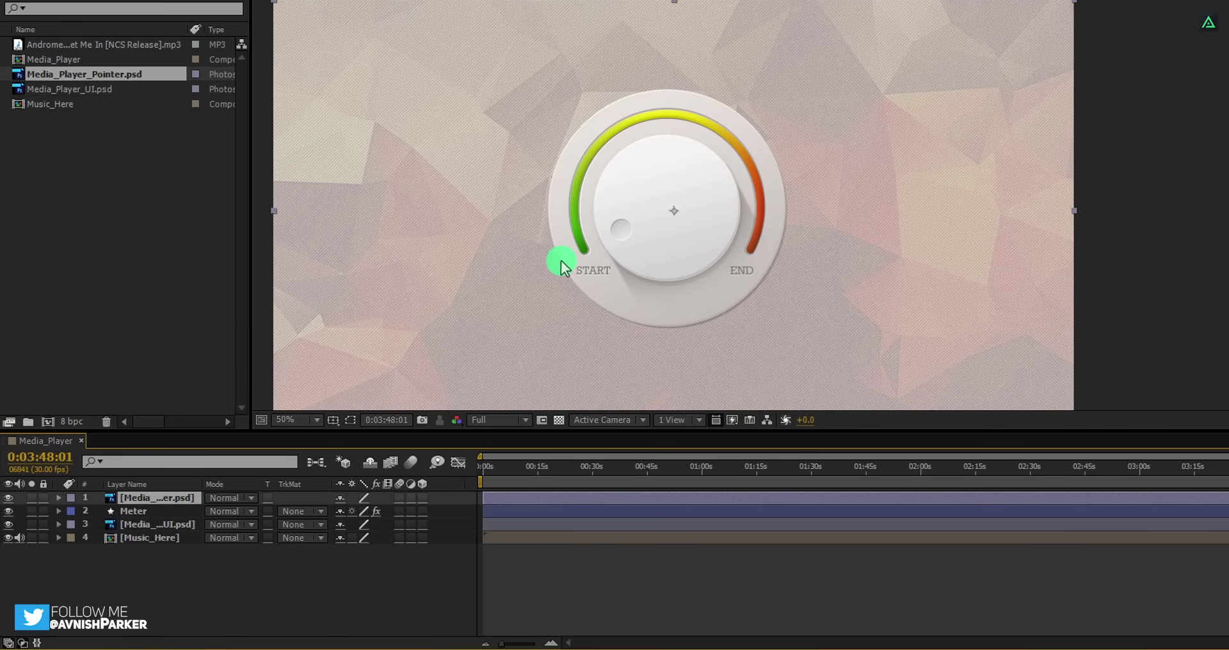
Reveal the Rotation property of the Media_Player_Pointer.psd layer.
key("period")
key("period")
key("period")
key("comma")
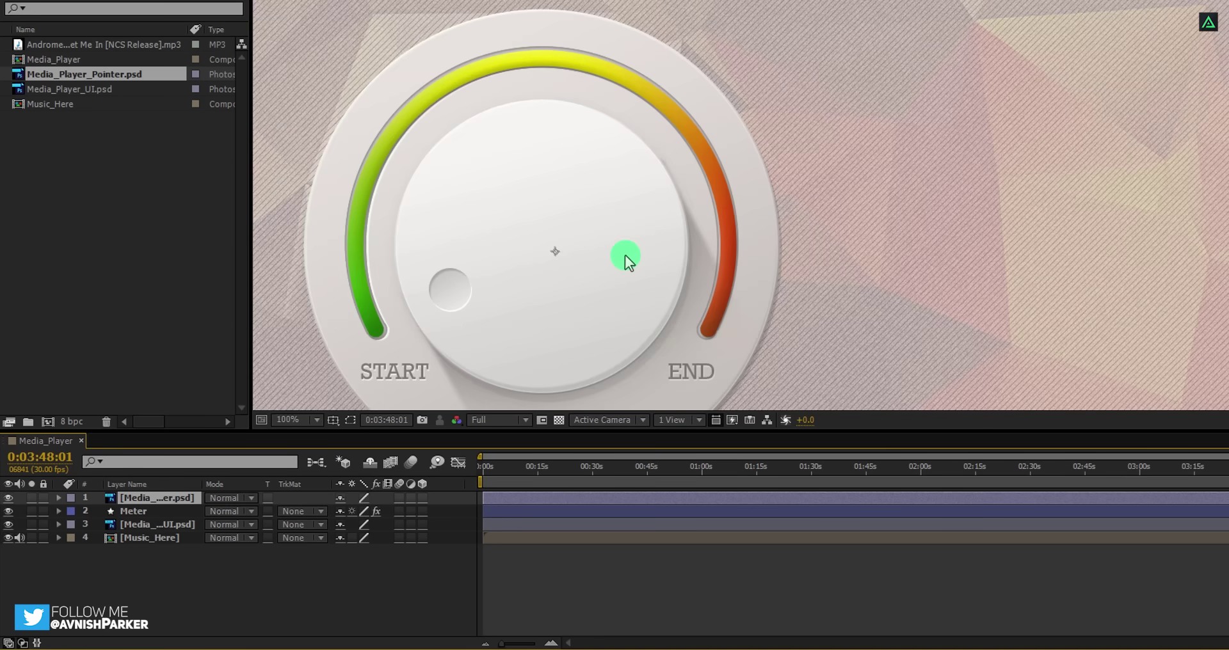
left_click_drag(624, 254, 819, 138)
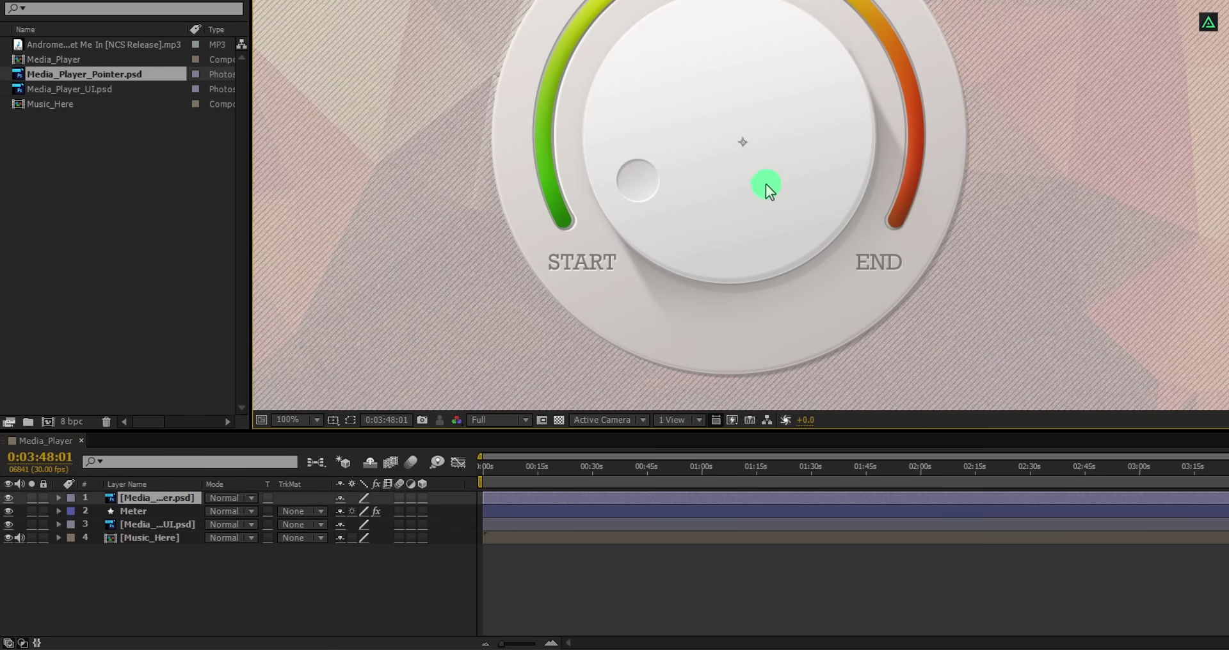
key("r")
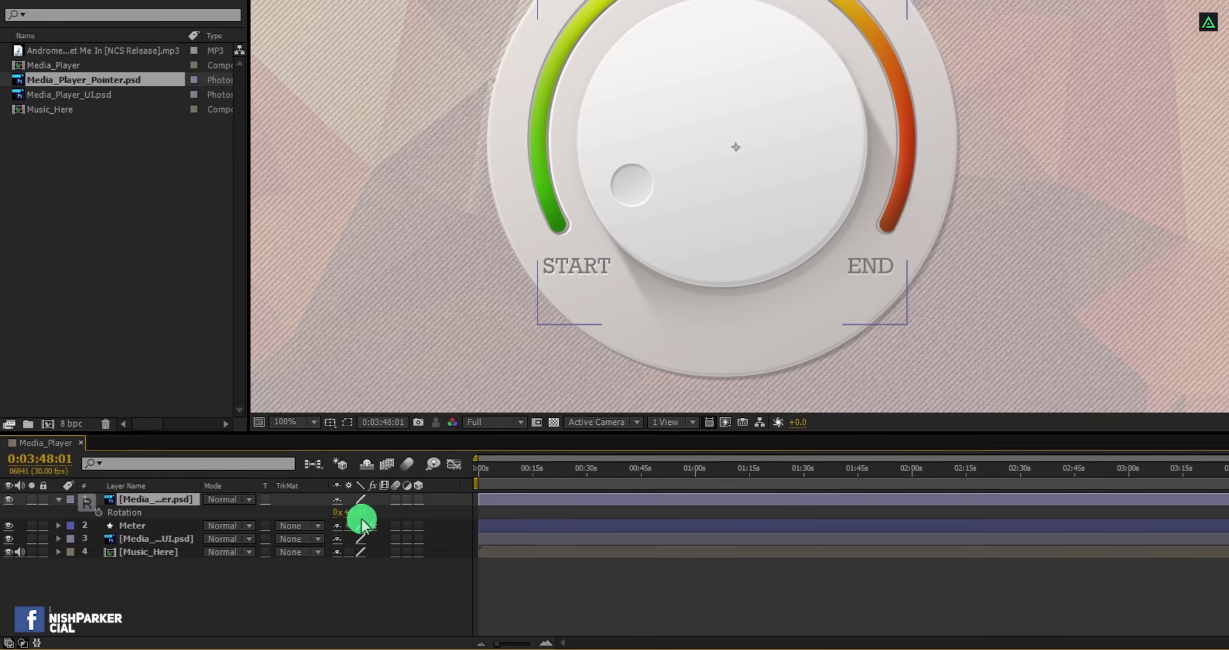
Try rotating the pointer layer to check its turn about the anchor point, and activate the Pan Behind (Anchor Point) tool.
mouse_move(357, 514)
left_mouse_down()
mouse_move(481, 494)
mouse_move(373, 523)
left_mouse_up()
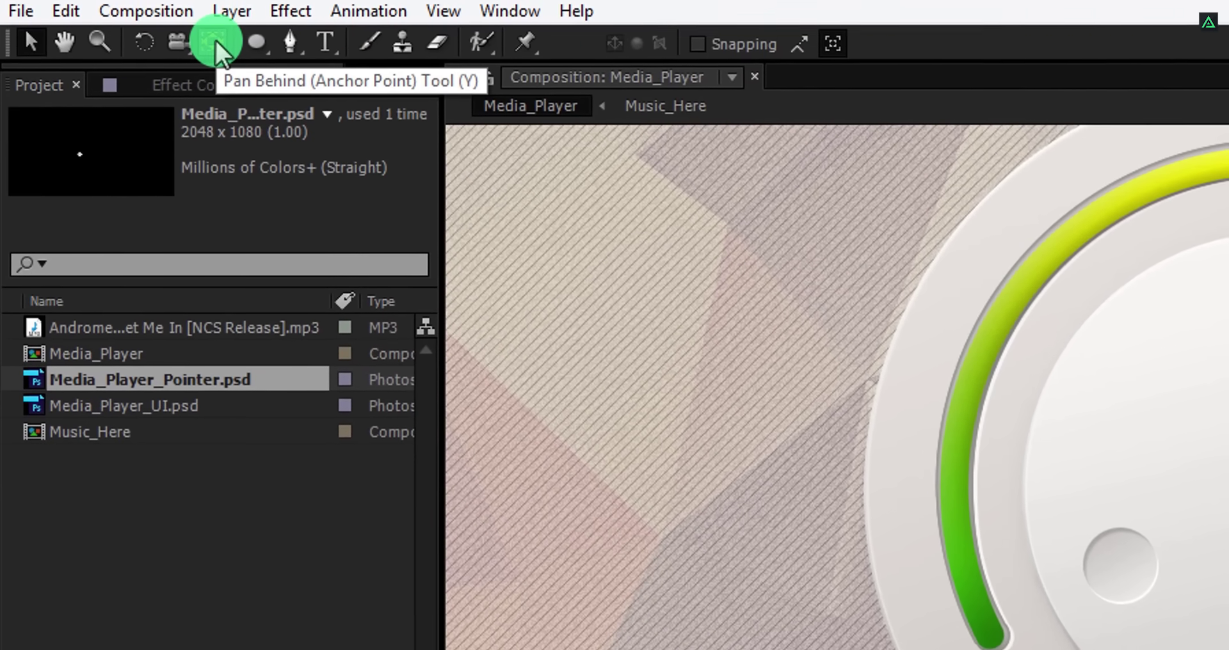
left_click(218, 46)
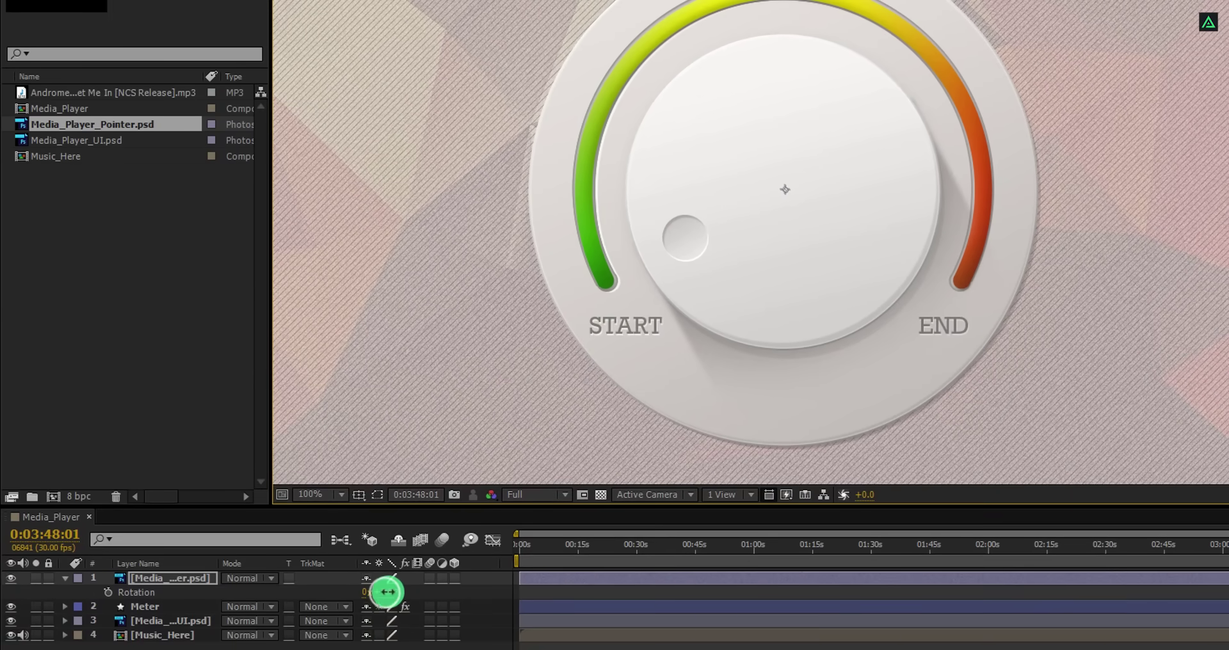
mouse_move(388, 593)
left_mouse_down()
mouse_move(529, 550)
mouse_move(384, 583)
left_mouse_up()
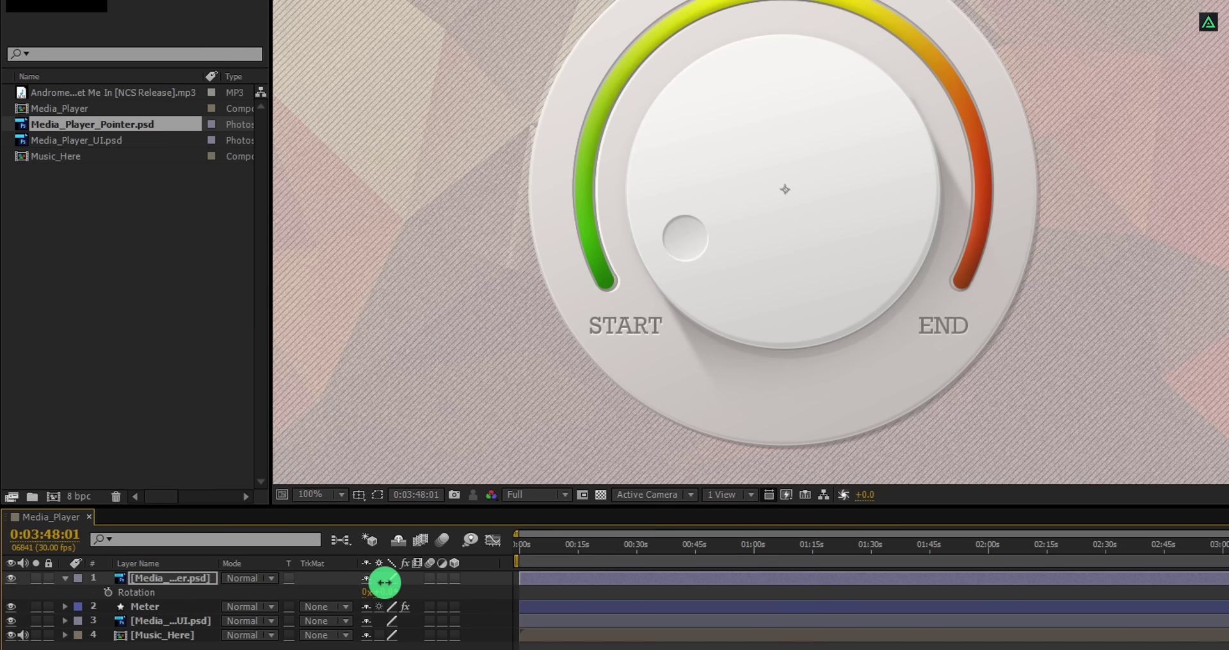
Set a Rotation keyframe of 0° for the pointer layer at 0:00:00:00 and move the playhead to 0:03:48:01.
left_click_drag(524, 553, 505, 552)
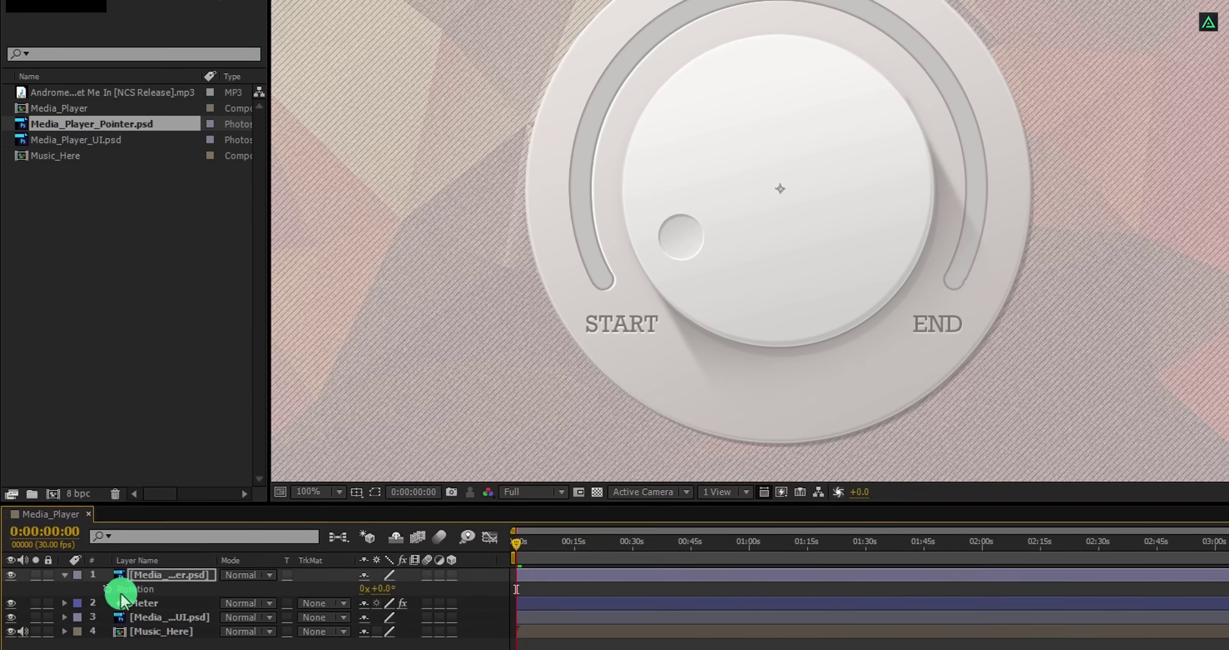
left_click(108, 592)
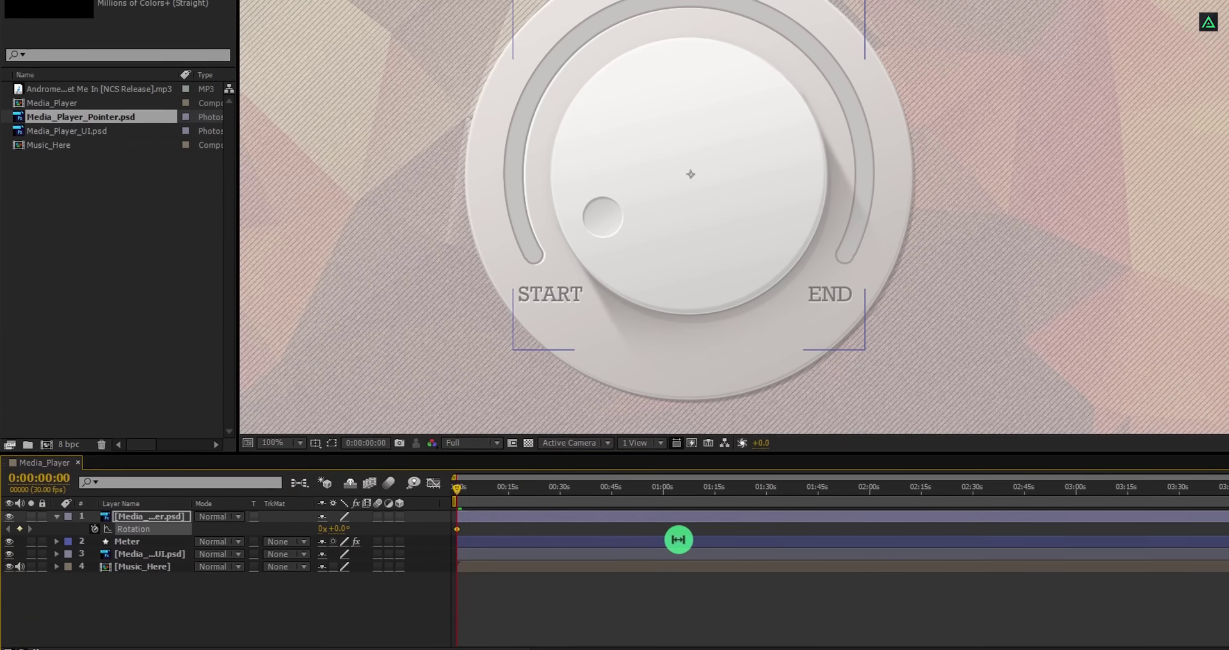
left_click_drag(1178, 493, 1222, 484)
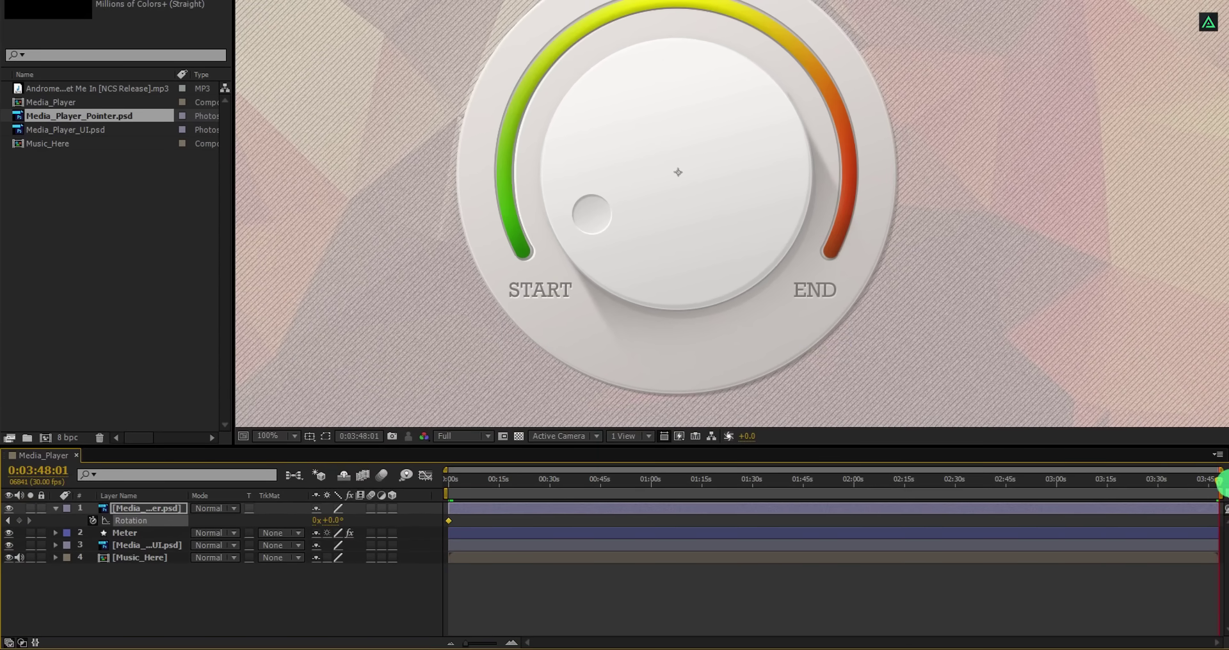
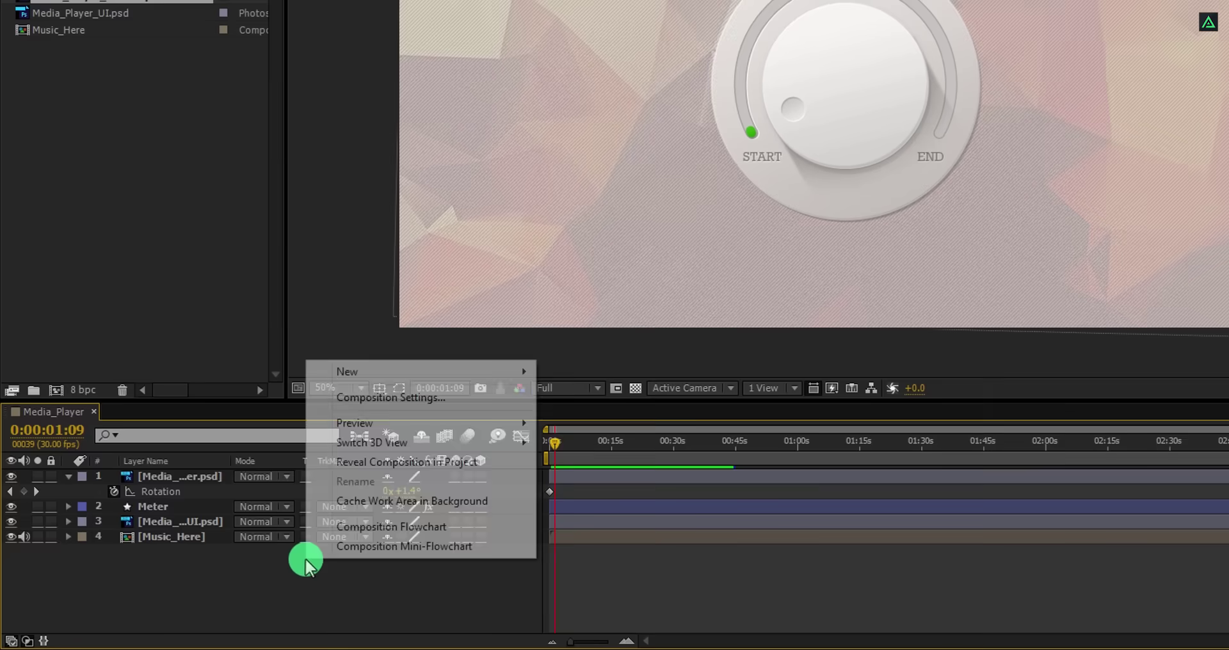
Create a 2048 x 1080 px solid named Visualizer in the Media_Player composition.
mouse_move(376, 371)
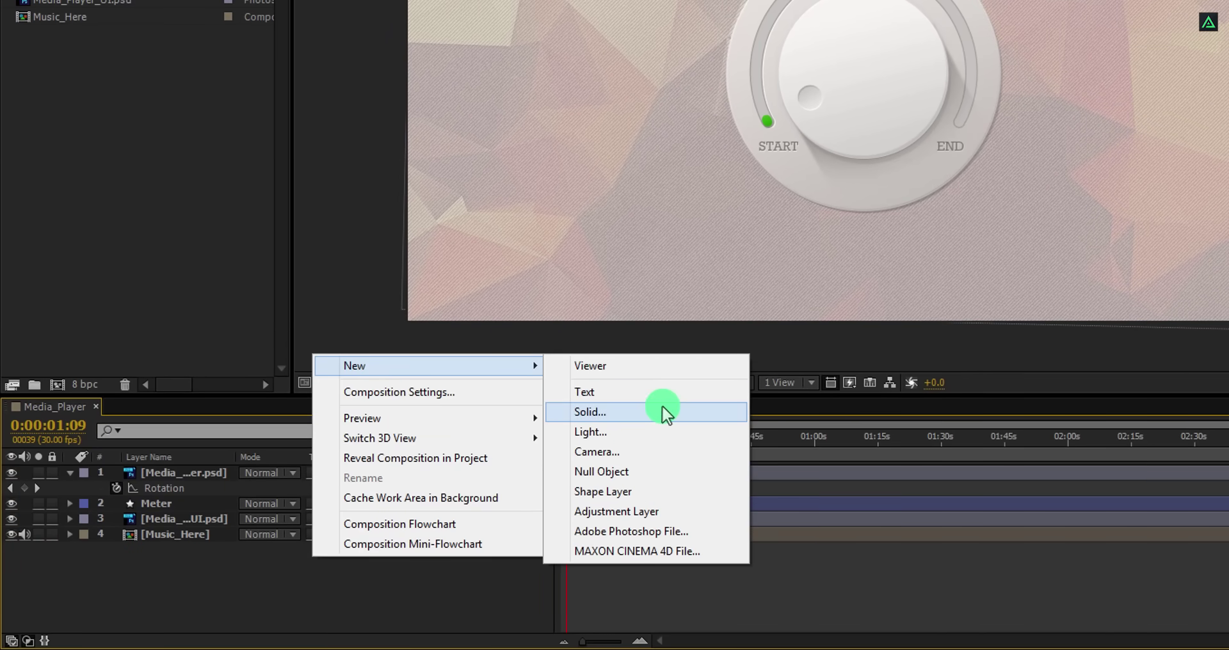
left_click(663, 407)
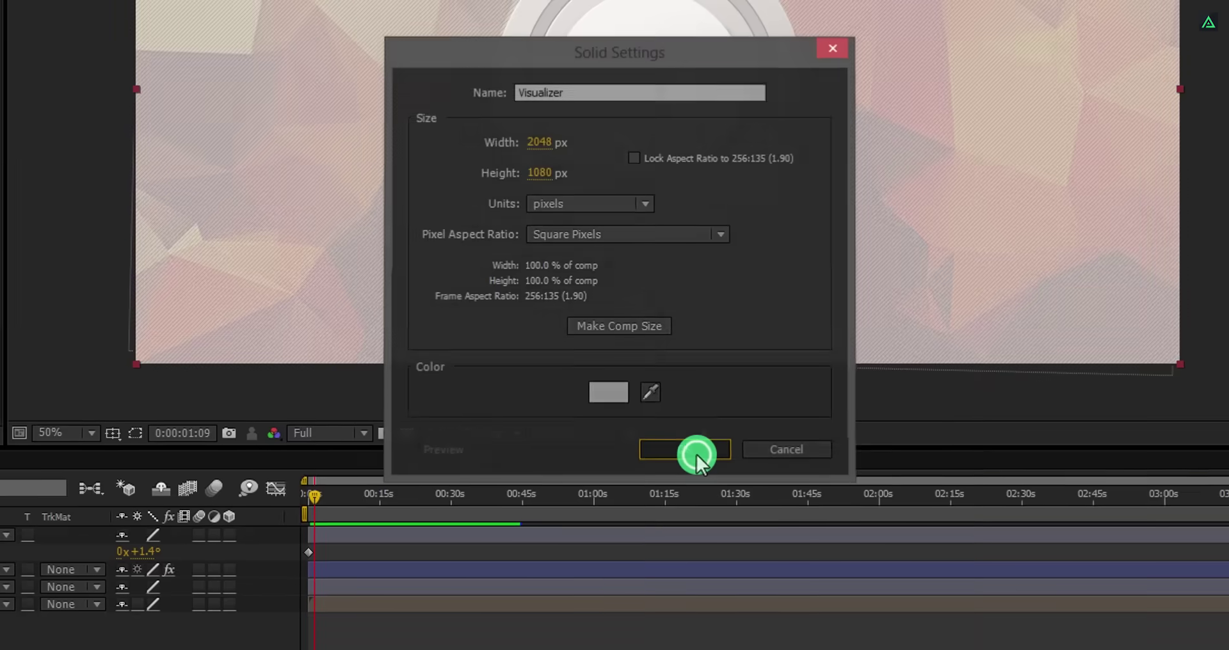
Find the Audio Spectrum effect and apply it to the Visualizer solid.
left_click(895, 397)
left_click(1223, 32)
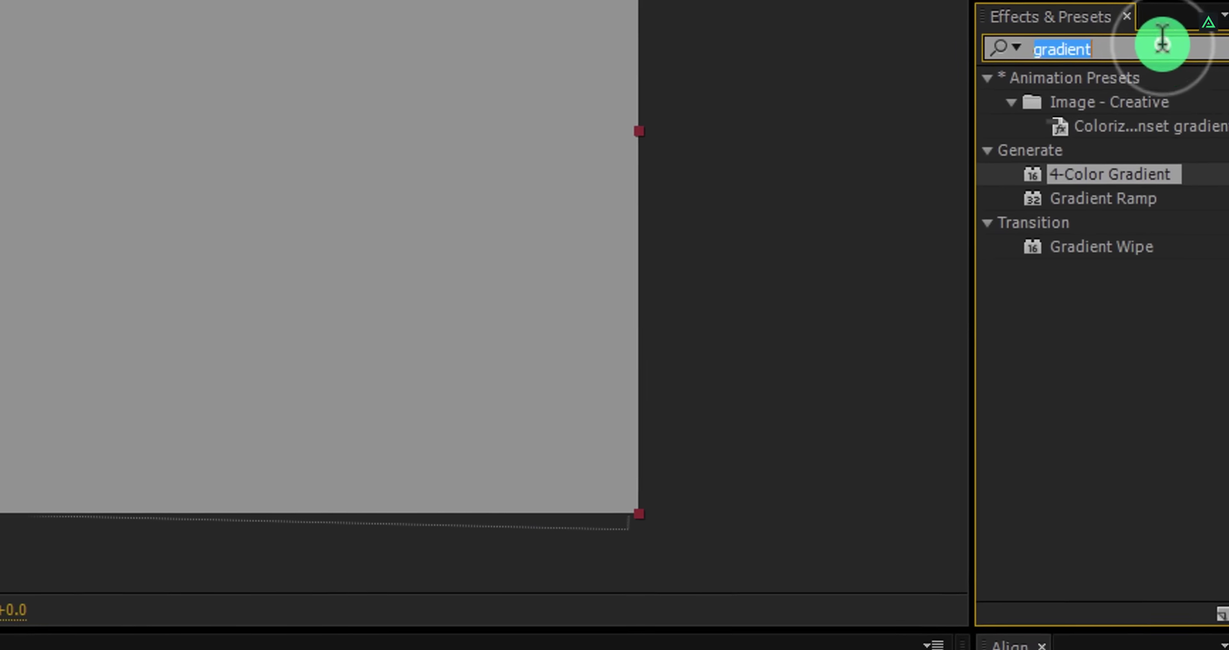
type("audio")
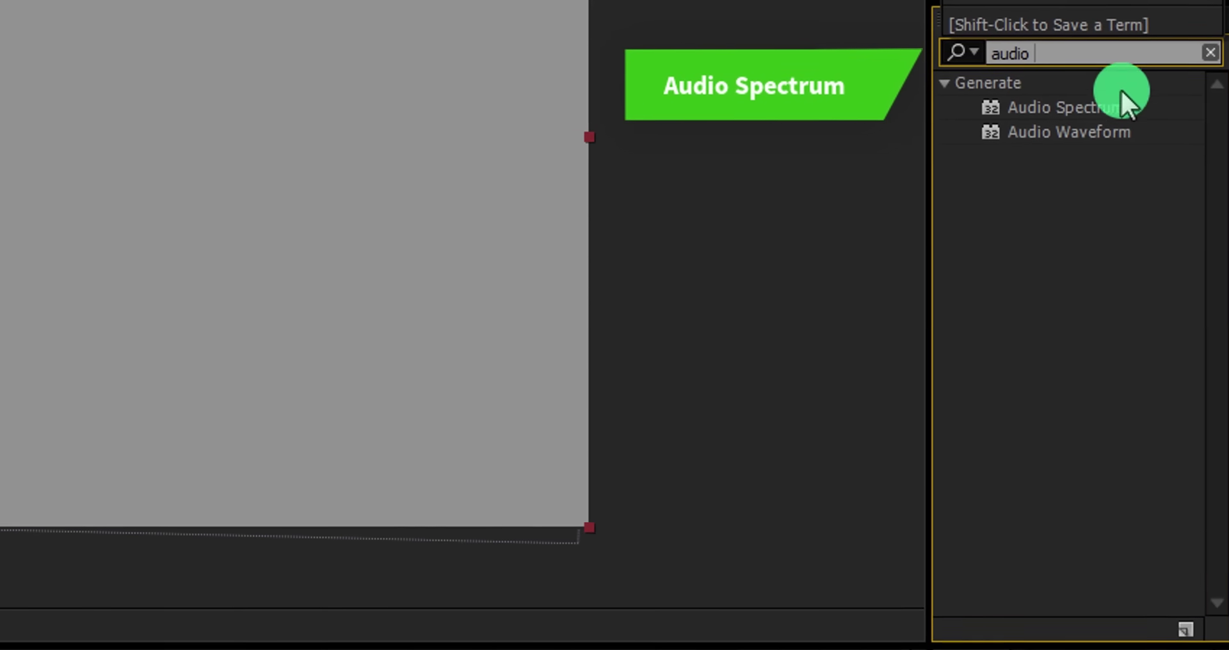
double_click(1089, 106)
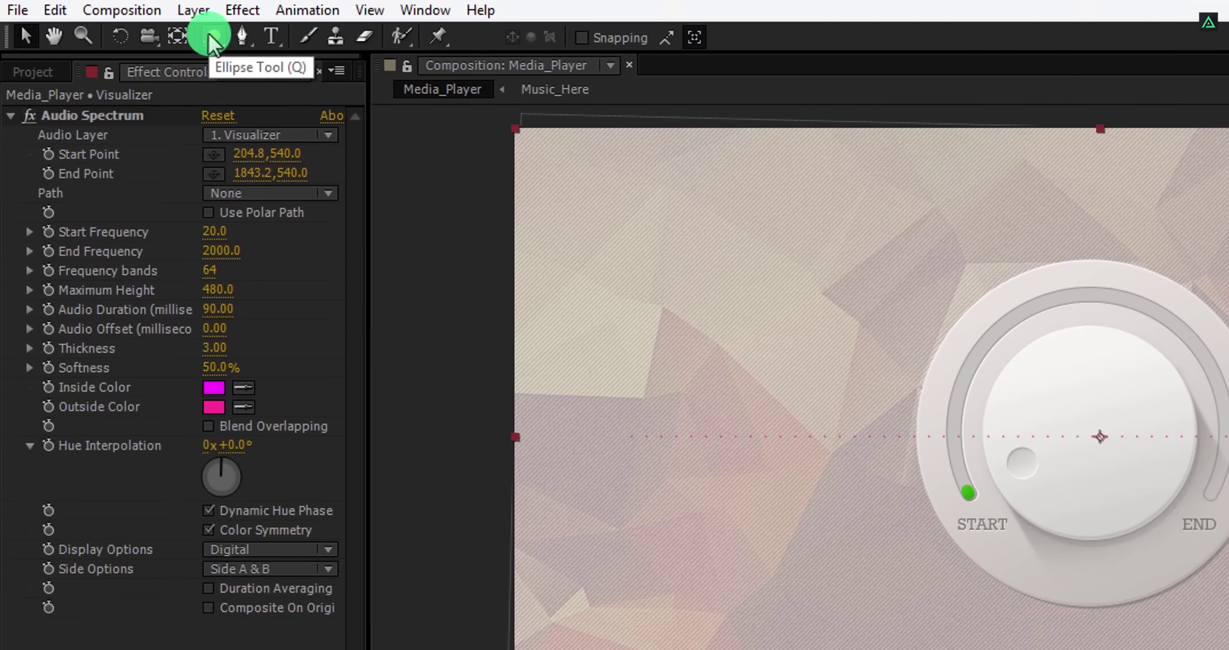
Draw a circular mask on the Visualizer layer from the dial's centre and align it with the dial's outer edge.
left_click(187, 10)
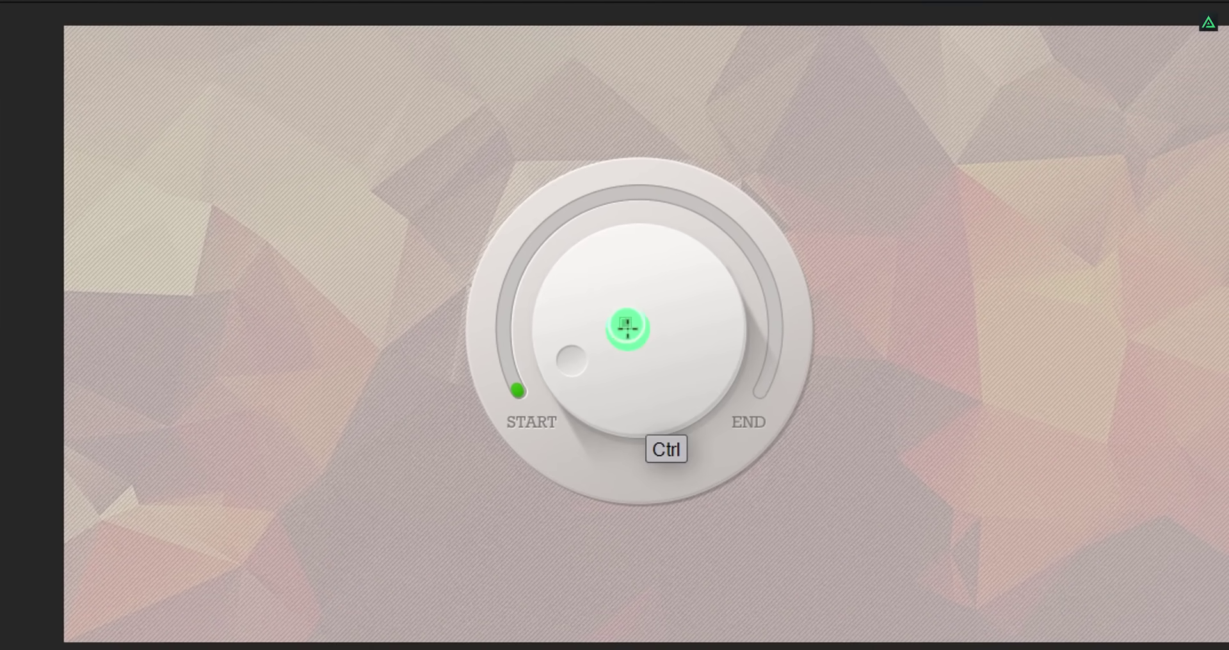
left_click_drag(628, 329, 764, 488)
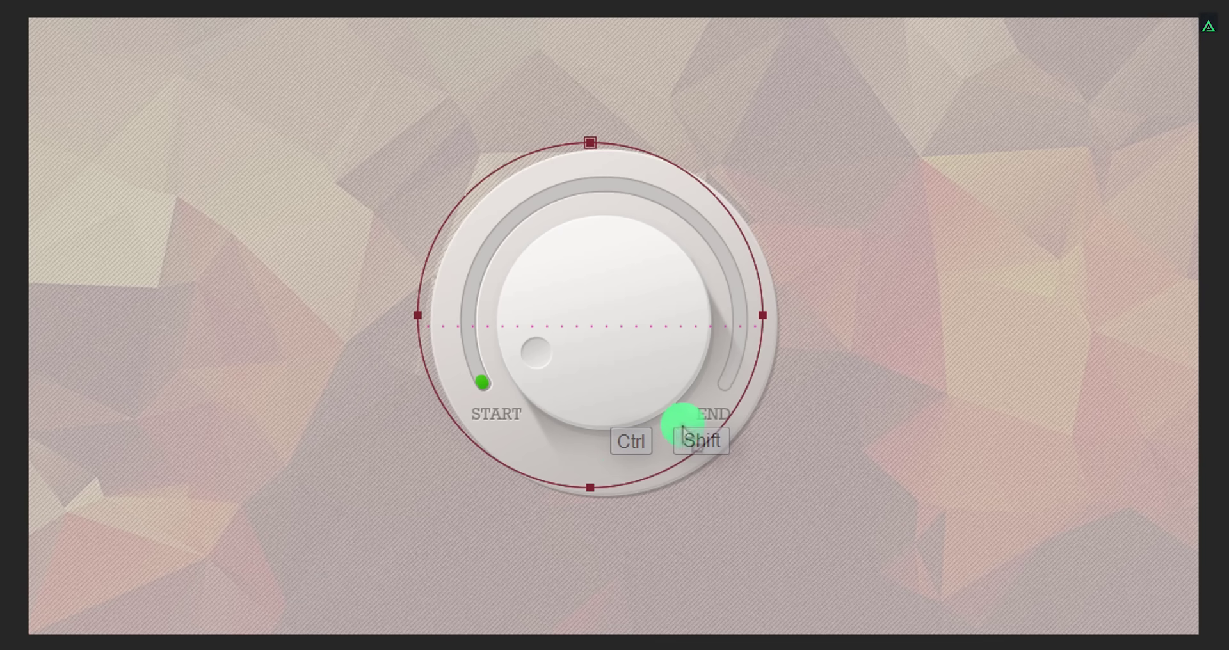
left_click(588, 477)
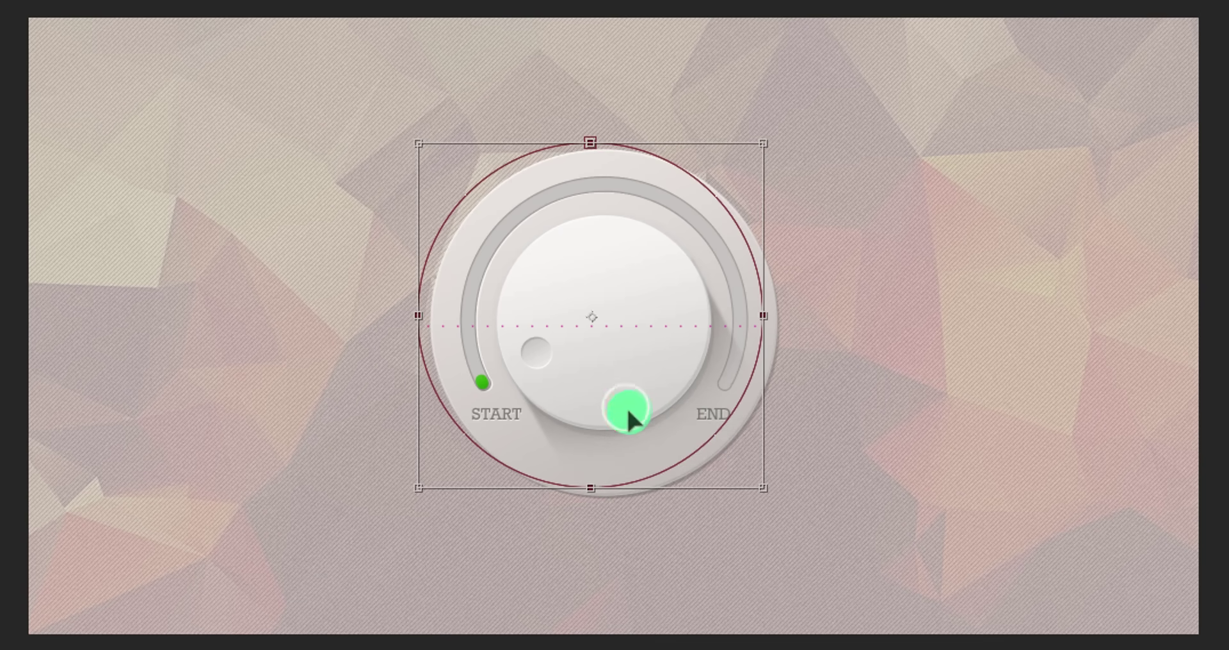
left_click_drag(631, 420, 648, 422)
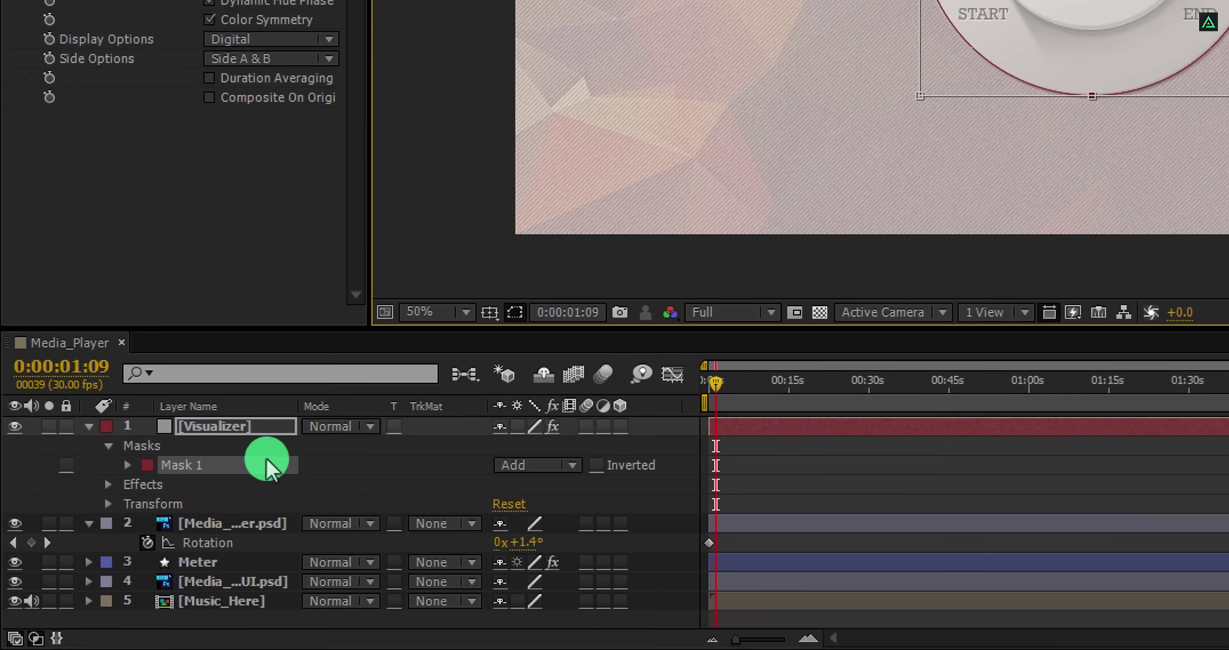
Set the mode of Mask 1 on the Visualizer layer to None.
left_click(252, 464)
left_click(515, 464)
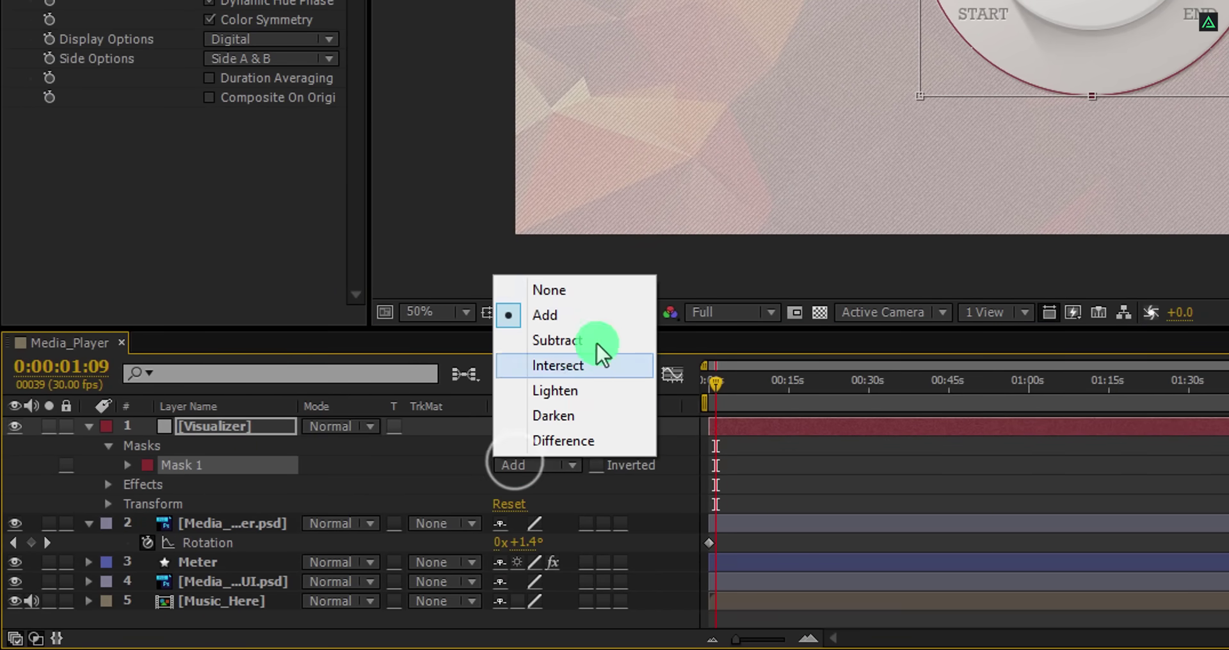
left_click(589, 288)
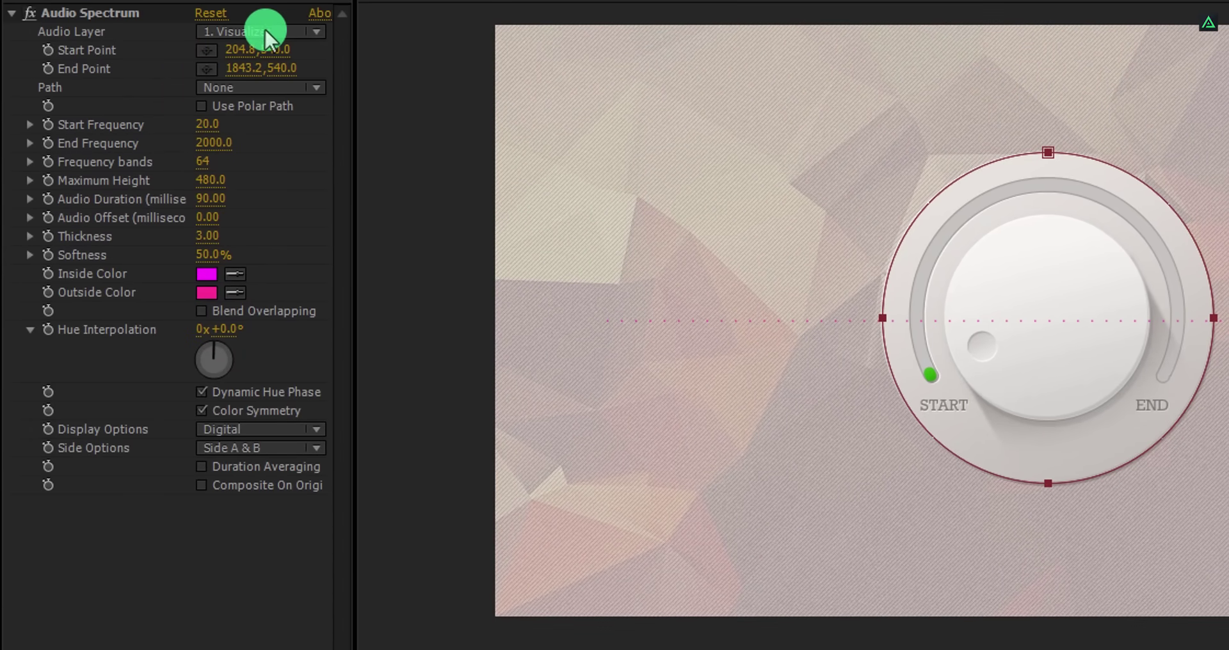
Set the Audio Spectrum's Audio Layer to 5. Music_Here and its Path to Mask 1, with mask outlines hidden.
left_click_drag(267, 38, 315, 187)
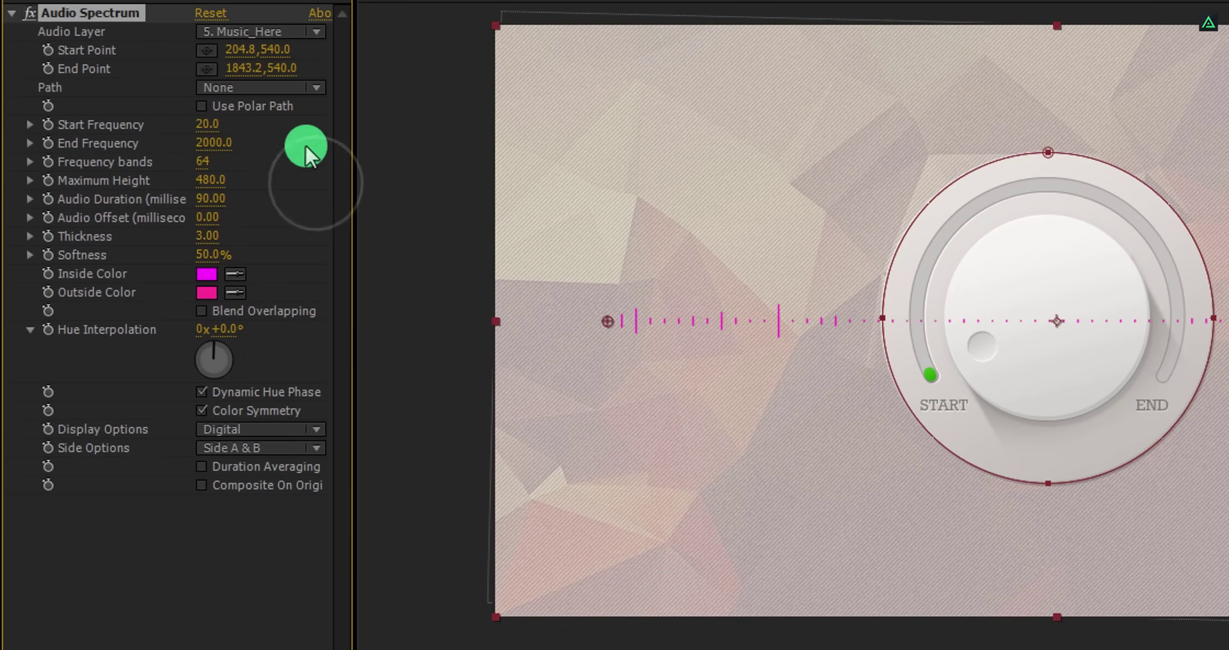
left_click(279, 87)
left_click(283, 138)
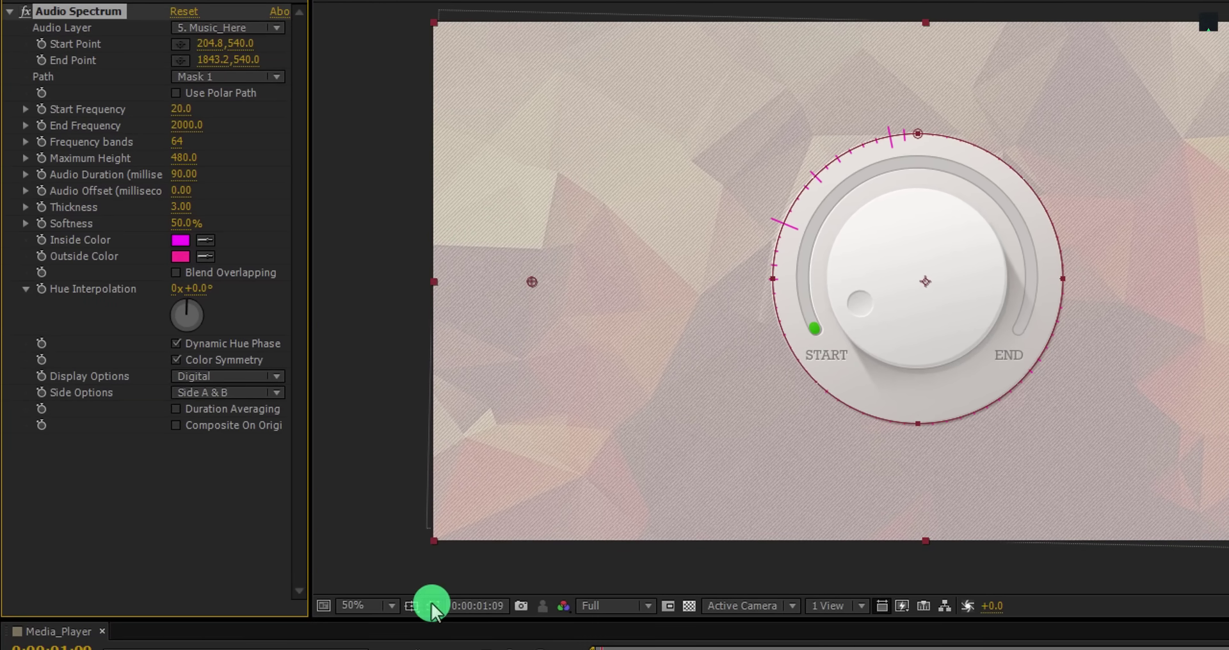
left_click(432, 606)
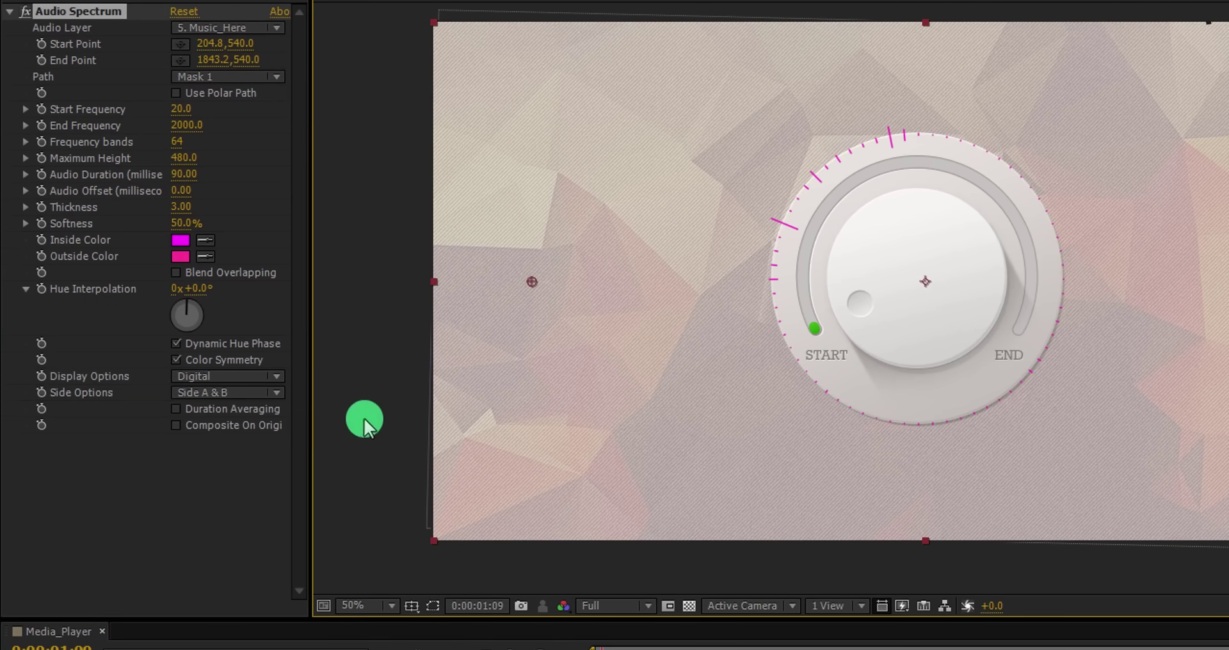
Set the Audio Spectrum's Side Options to Side B and its Display Options to Analog dots.
left_click(227, 392)
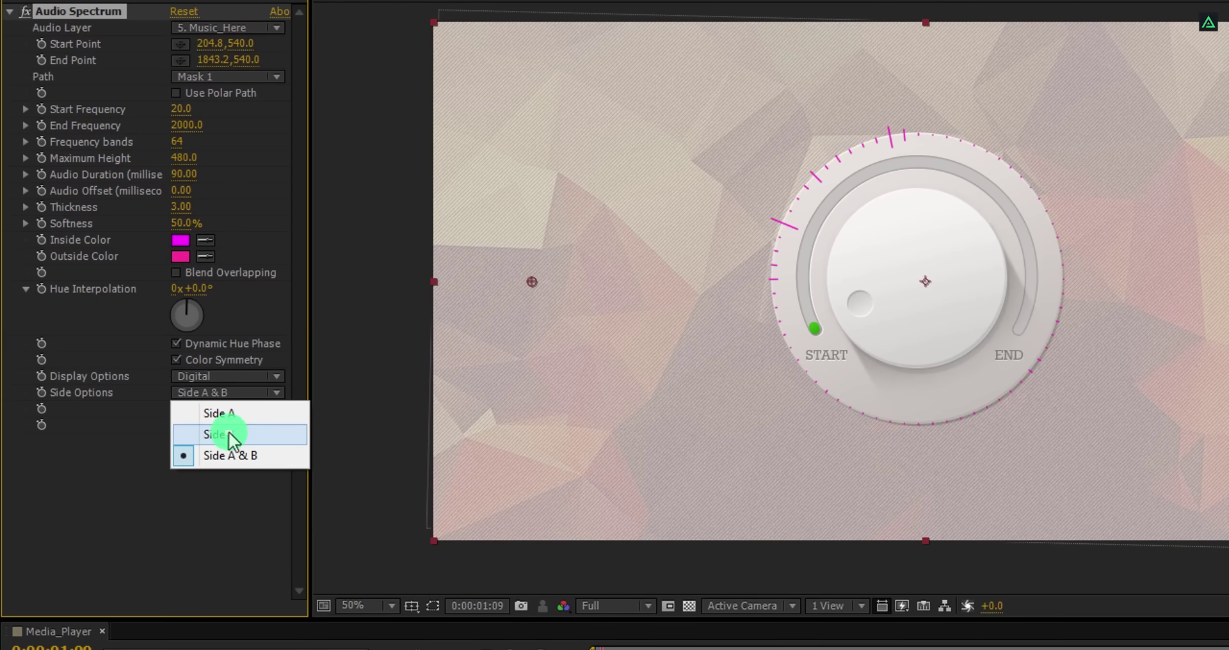
left_click(228, 432)
left_click(208, 376)
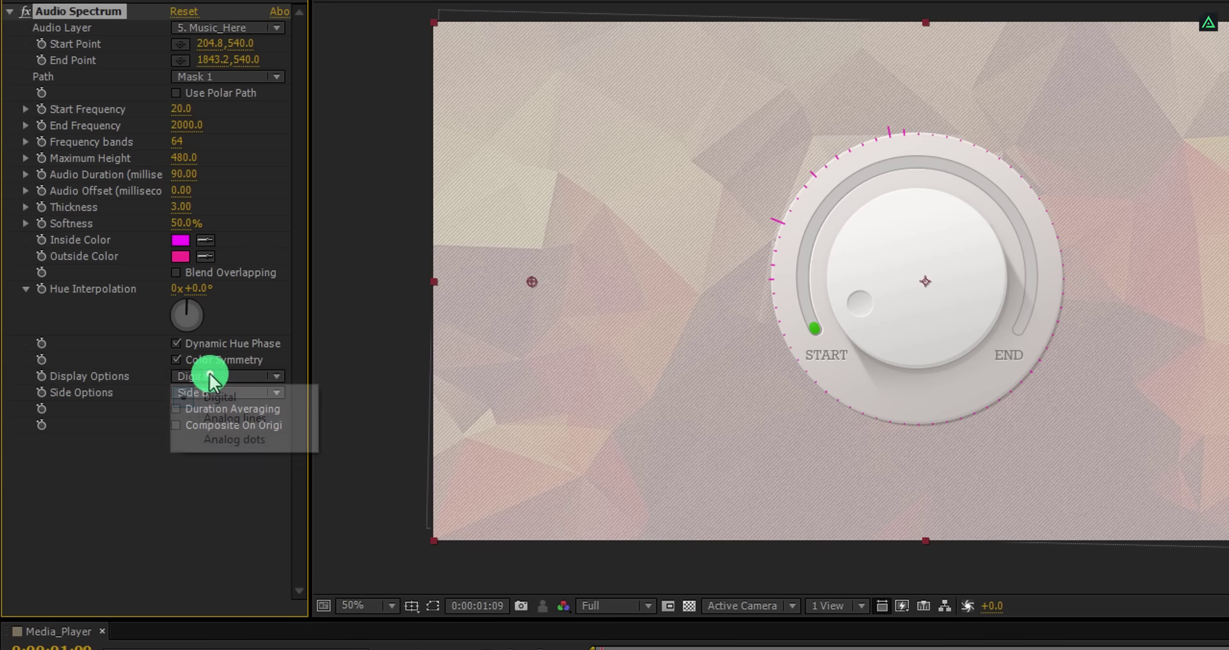
left_click(225, 438)
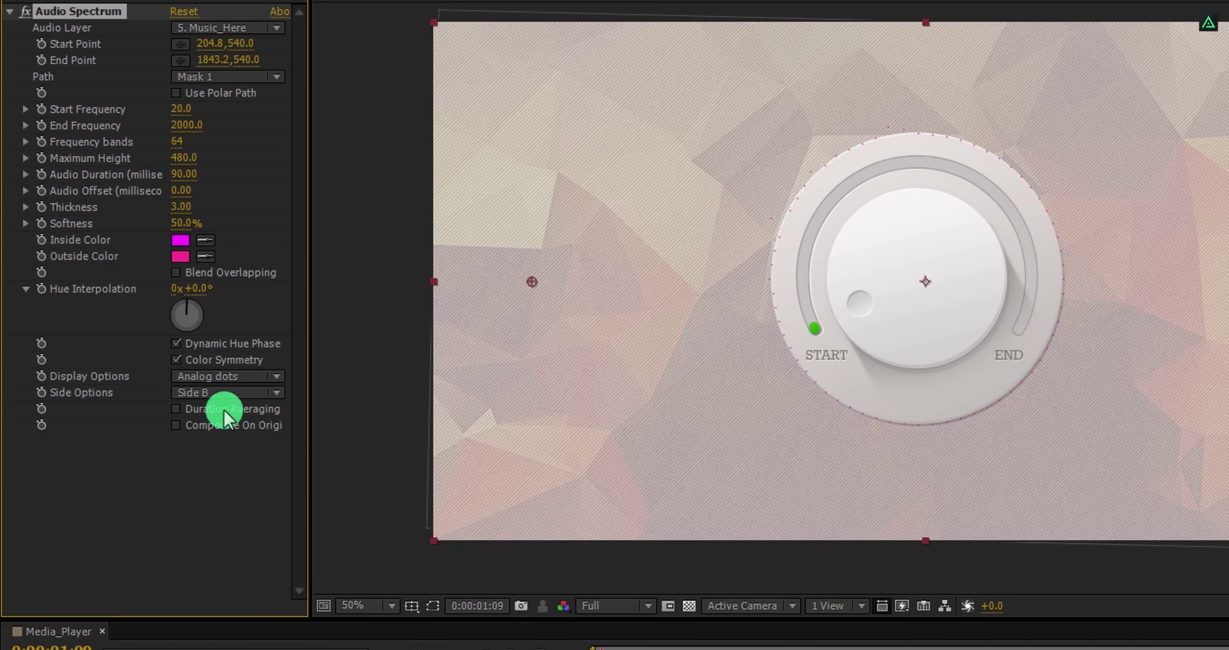
Set the Audio Spectrum's Outside Color to black (000000) and match the Inside Color to it.
left_click(180, 256)
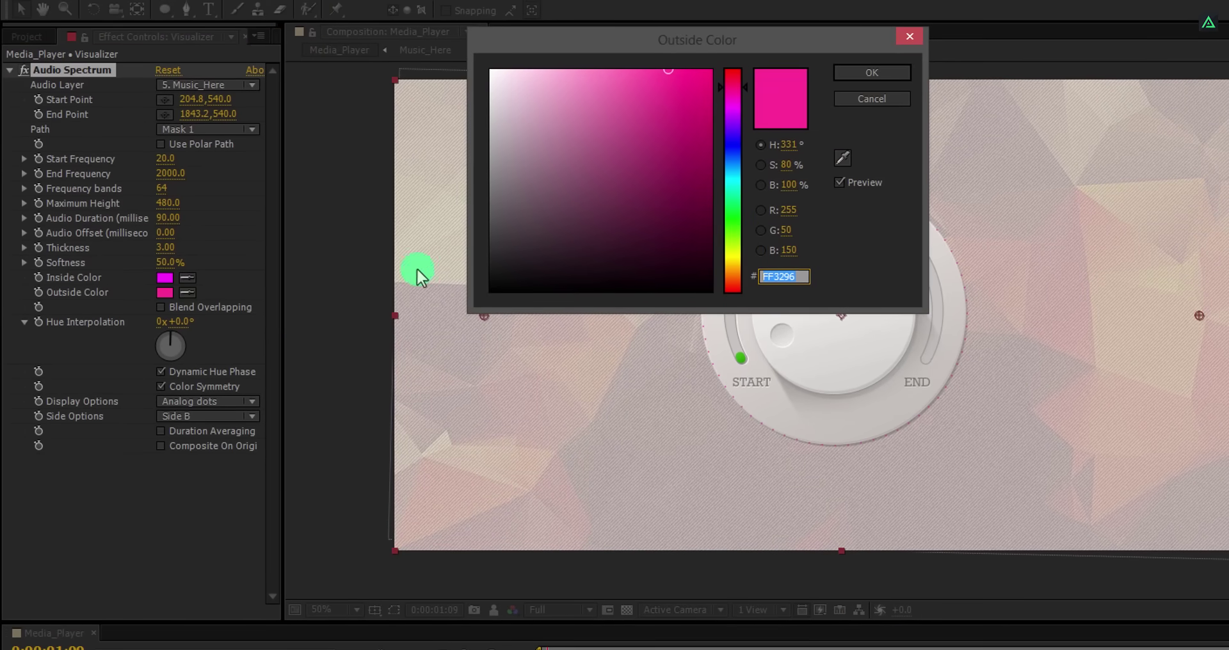
left_click_drag(501, 243, 452, 327)
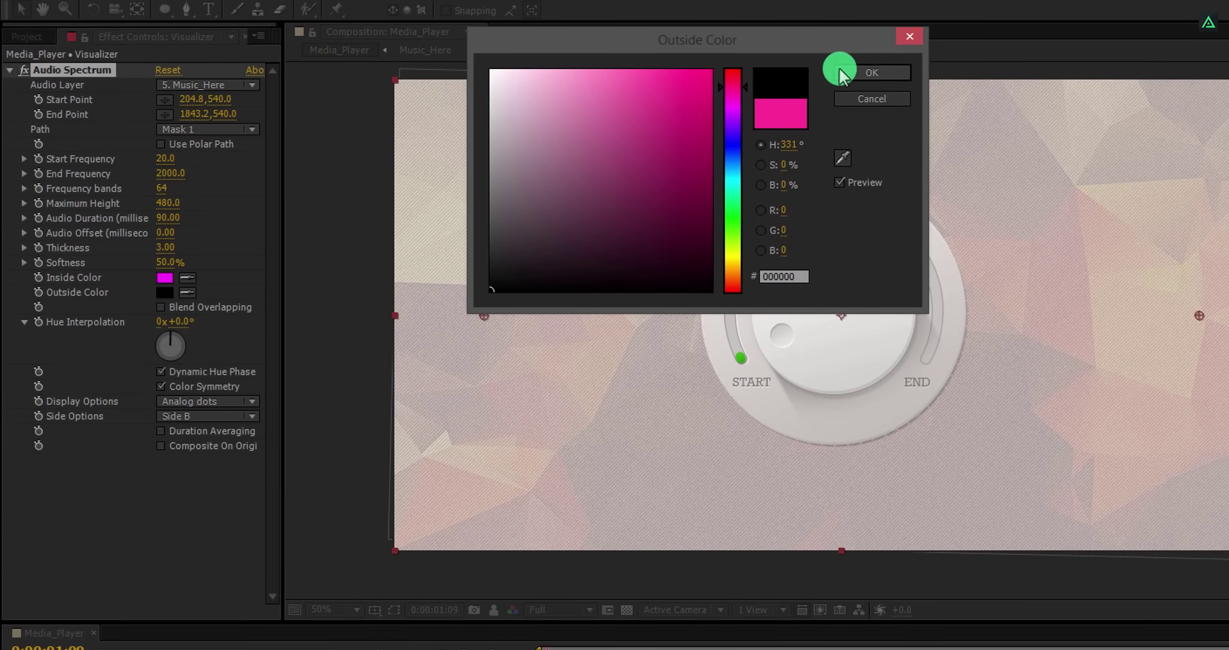
left_click(840, 70)
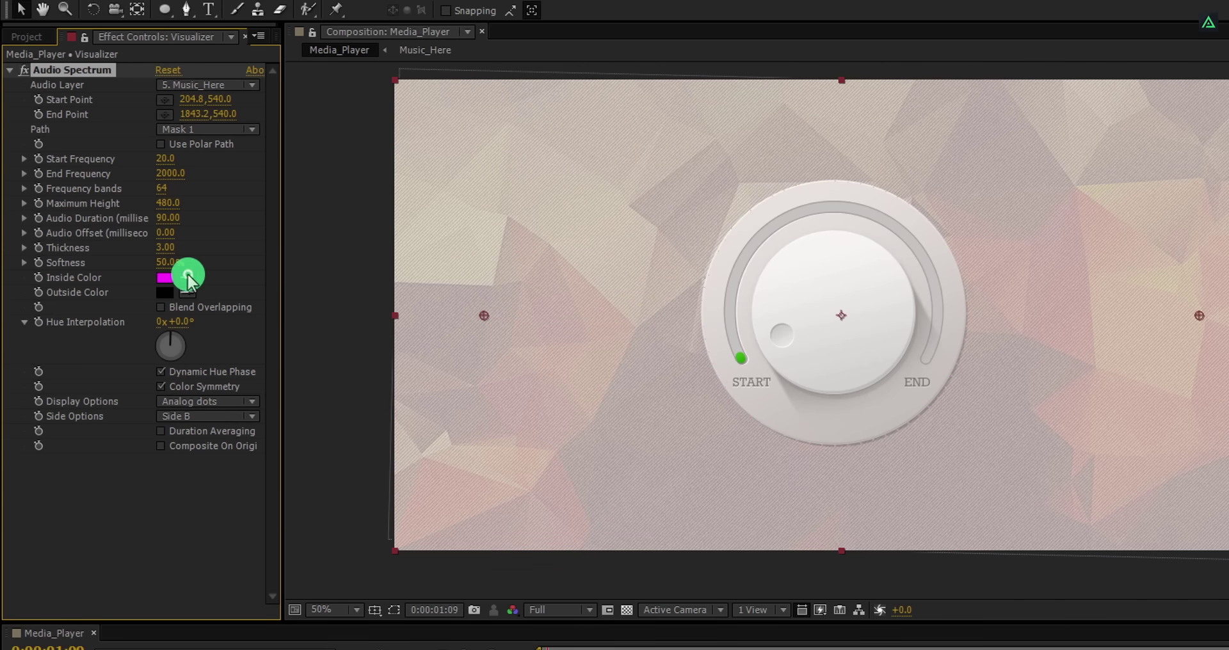
left_click(269, 304)
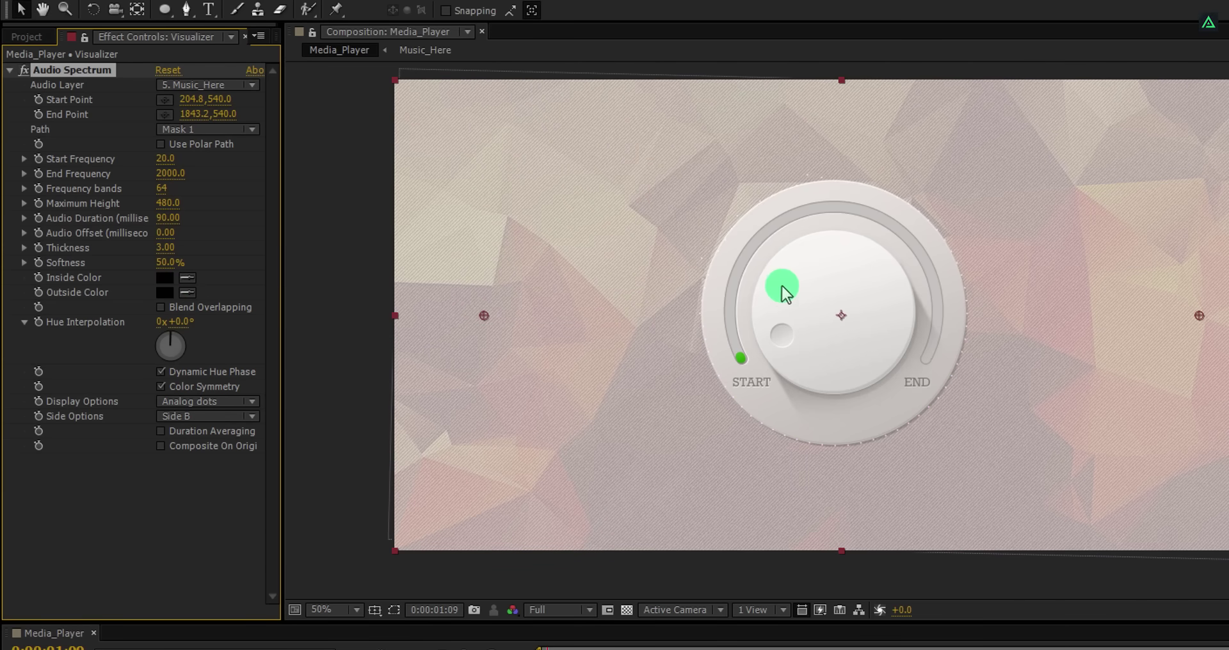
Scale Mask 1 on the Visualizer layer up slightly so the spectrum dots sit just outside the dial's edge.
scroll(782, 286, "up", 2)
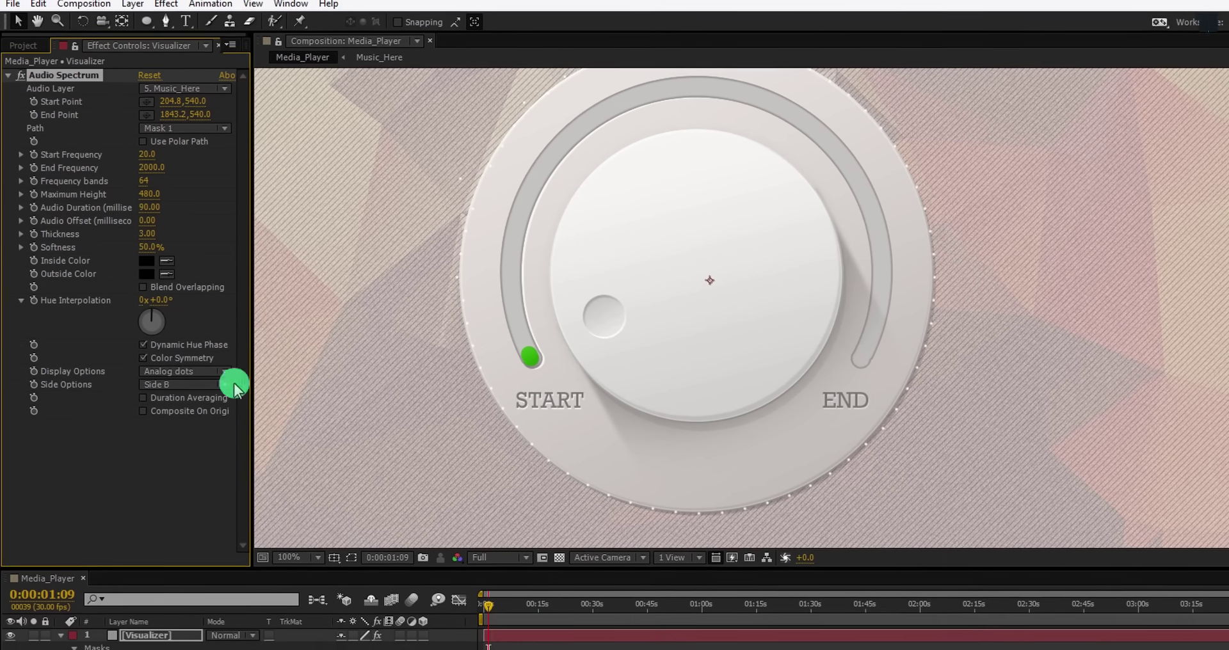
left_click(137, 638)
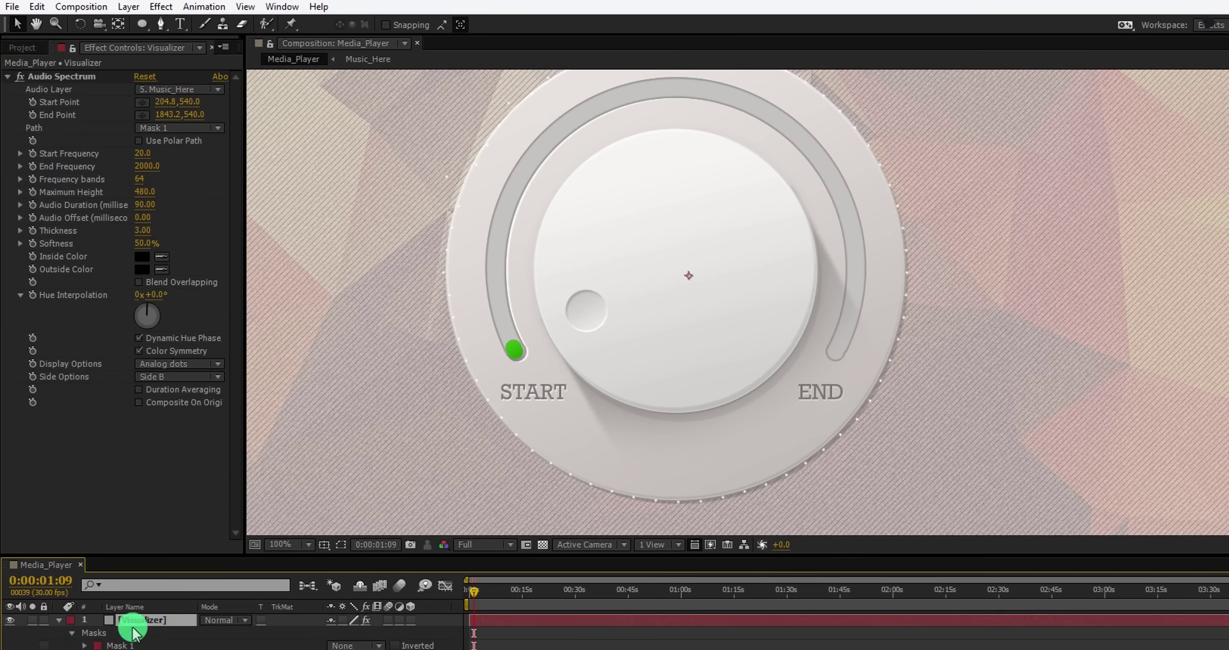
left_click(335, 543)
left_click(620, 510)
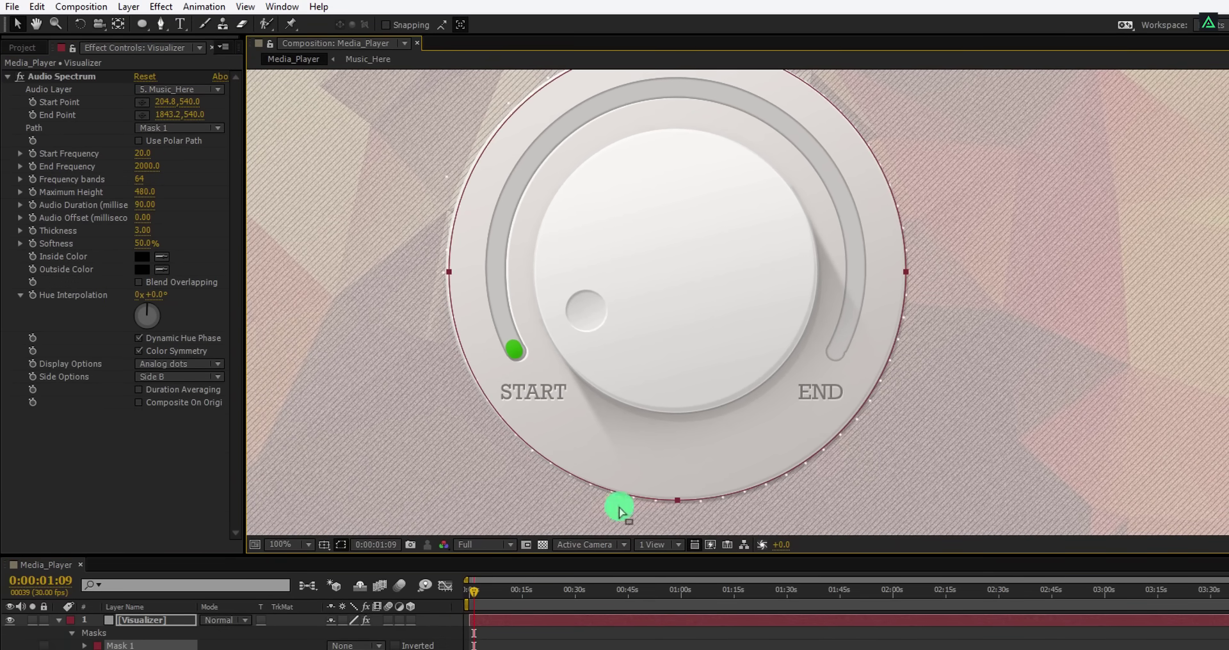
left_click(676, 503)
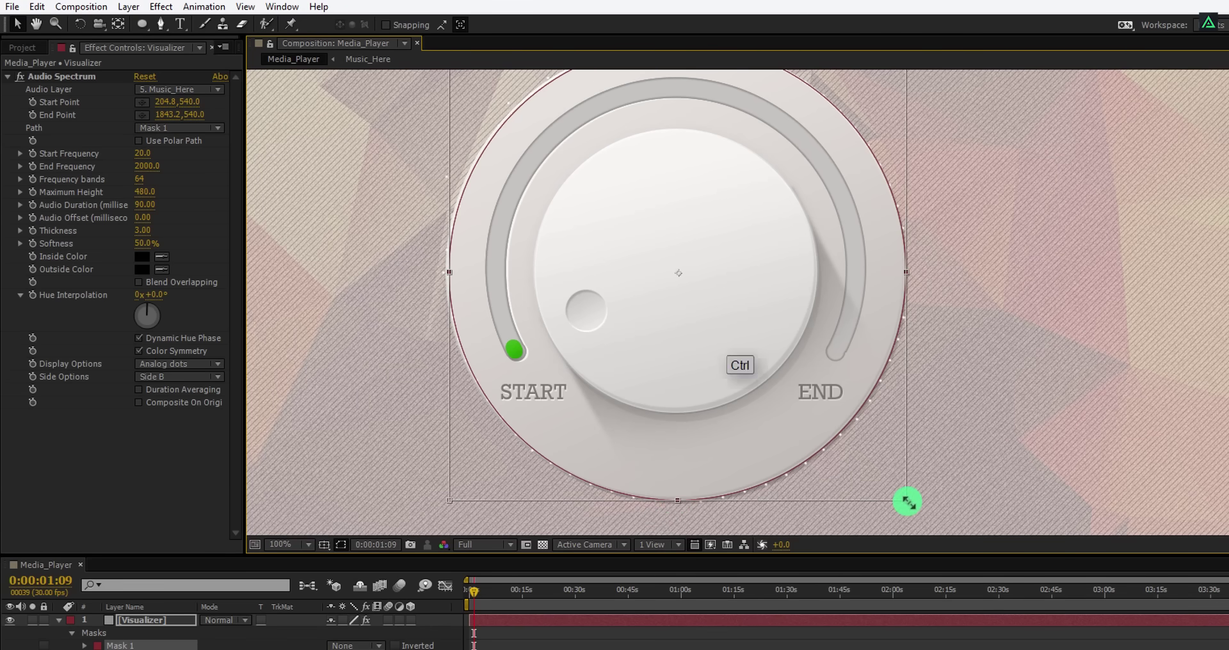
left_click_drag(907, 501, 878, 486)
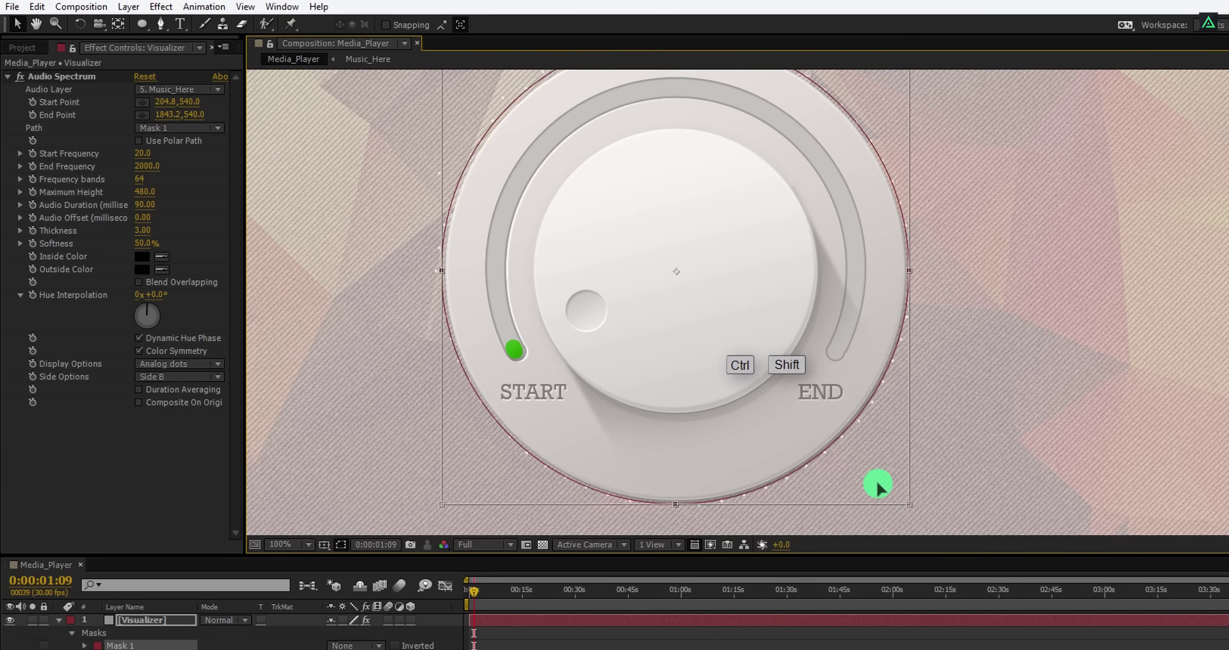
left_click(722, 489)
left_click(341, 545)
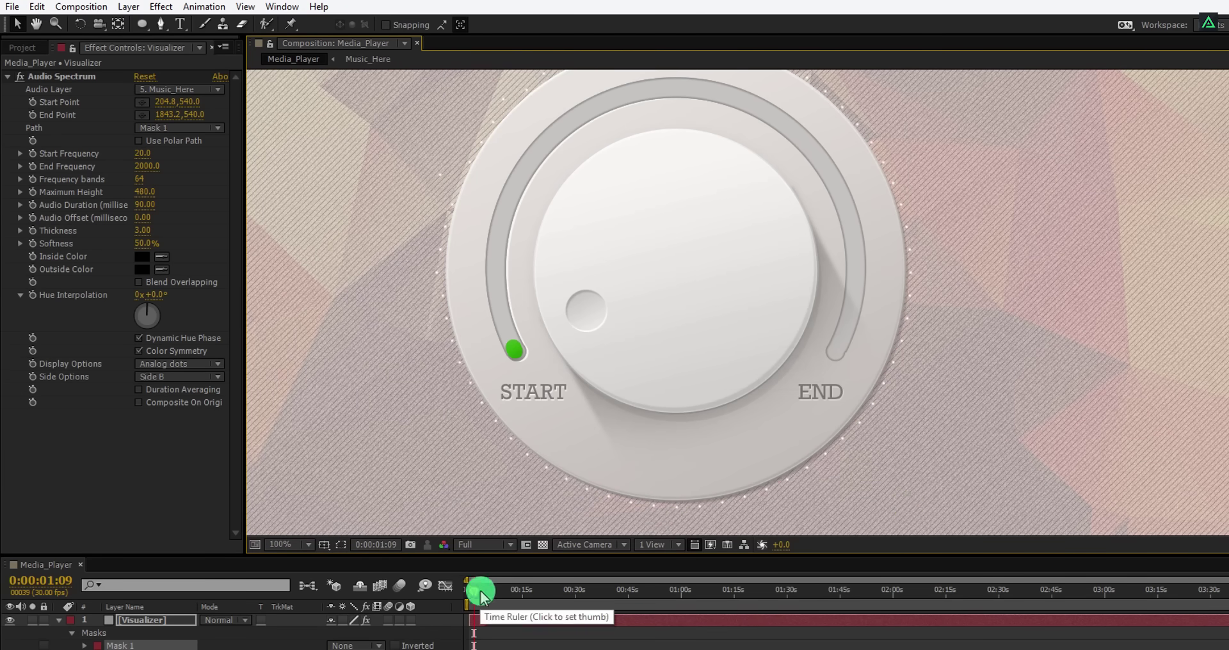
Move the playhead to 0:01:07:22 and add a Drop Shadow layer style to the Visualizer layer.
left_click_drag(480, 590, 708, 593)
left_click(191, 616)
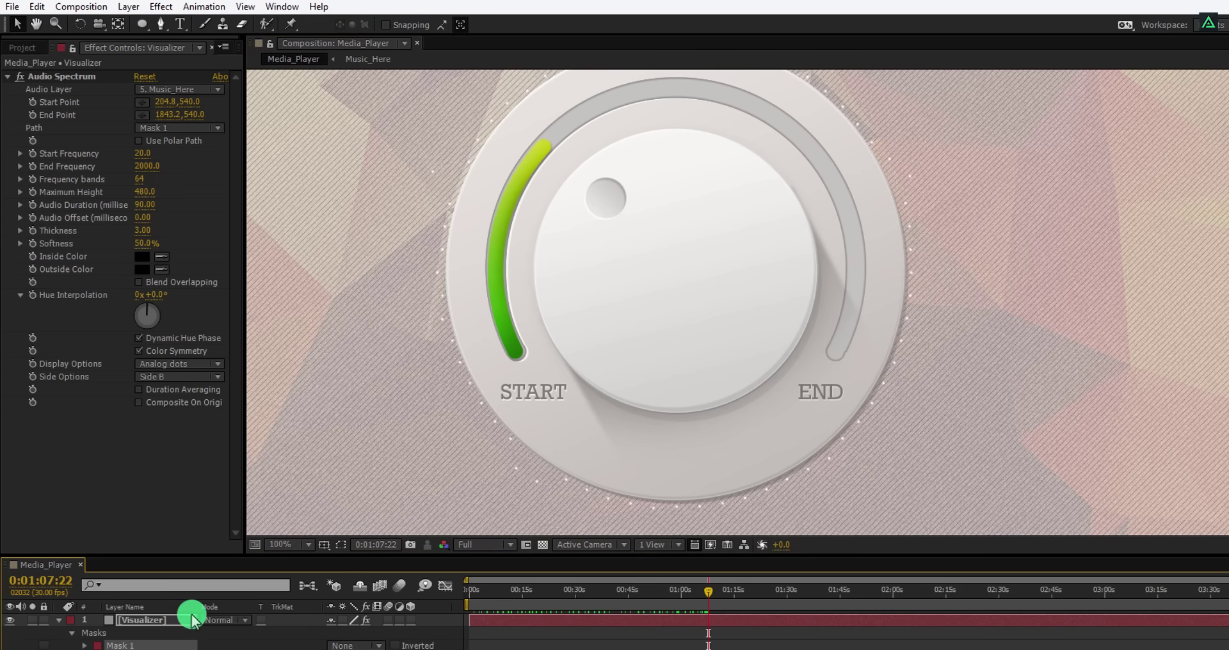
right_click(185, 624)
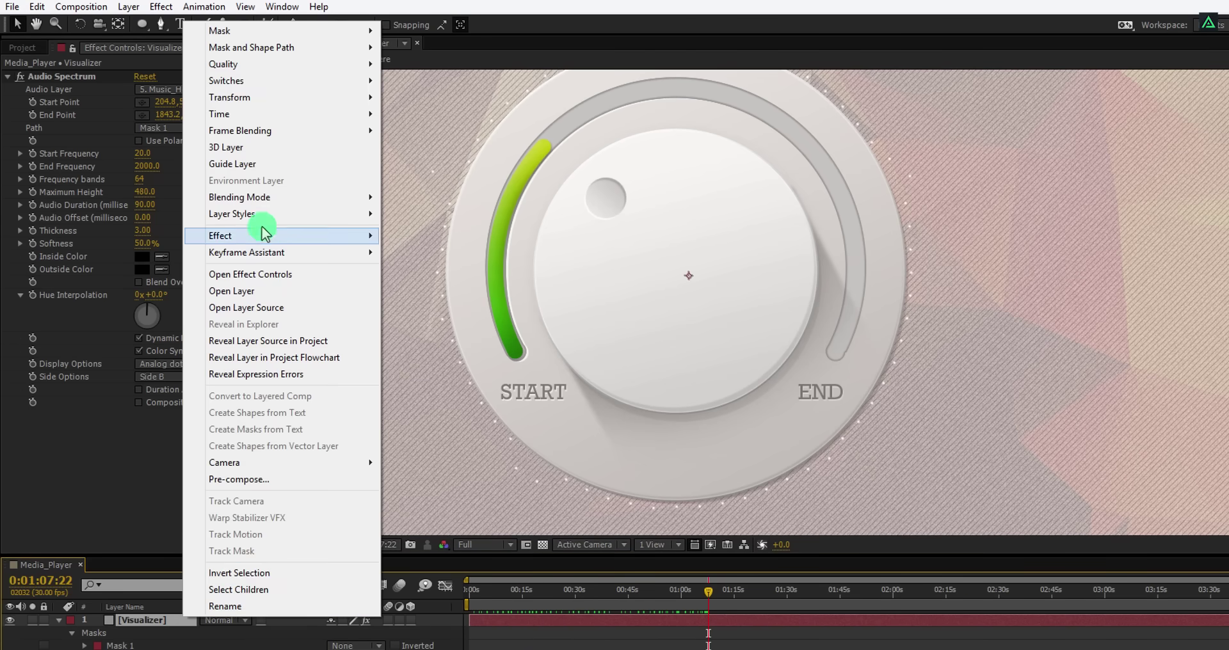
mouse_move(307, 213)
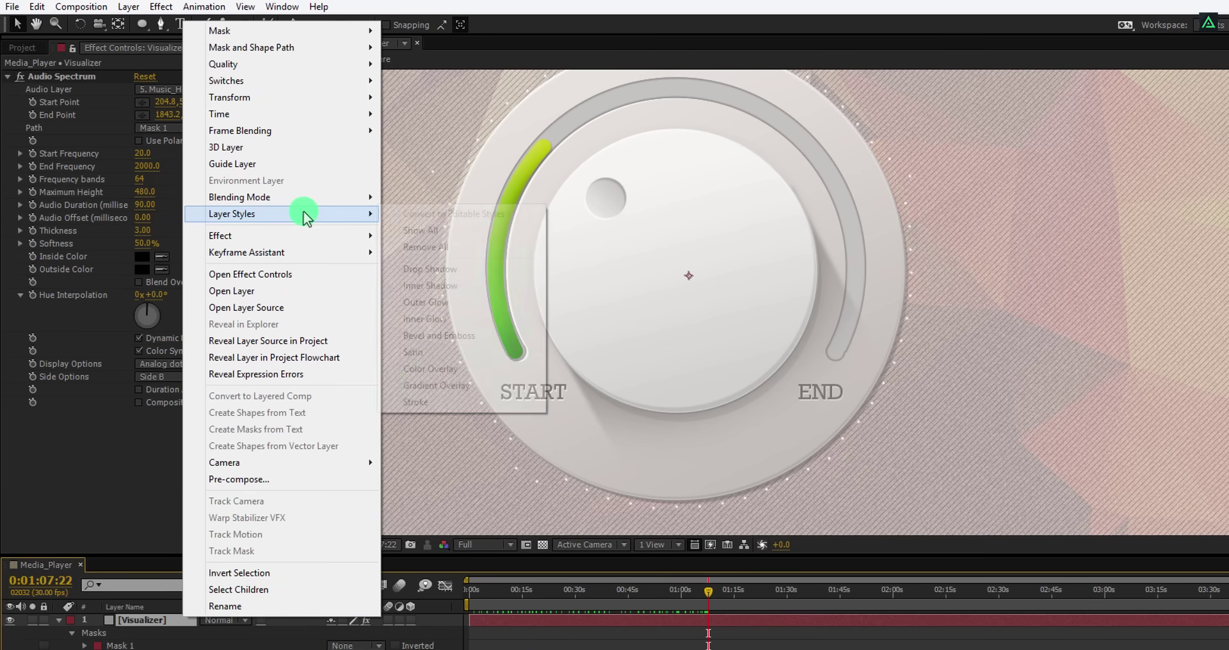
left_click(486, 269)
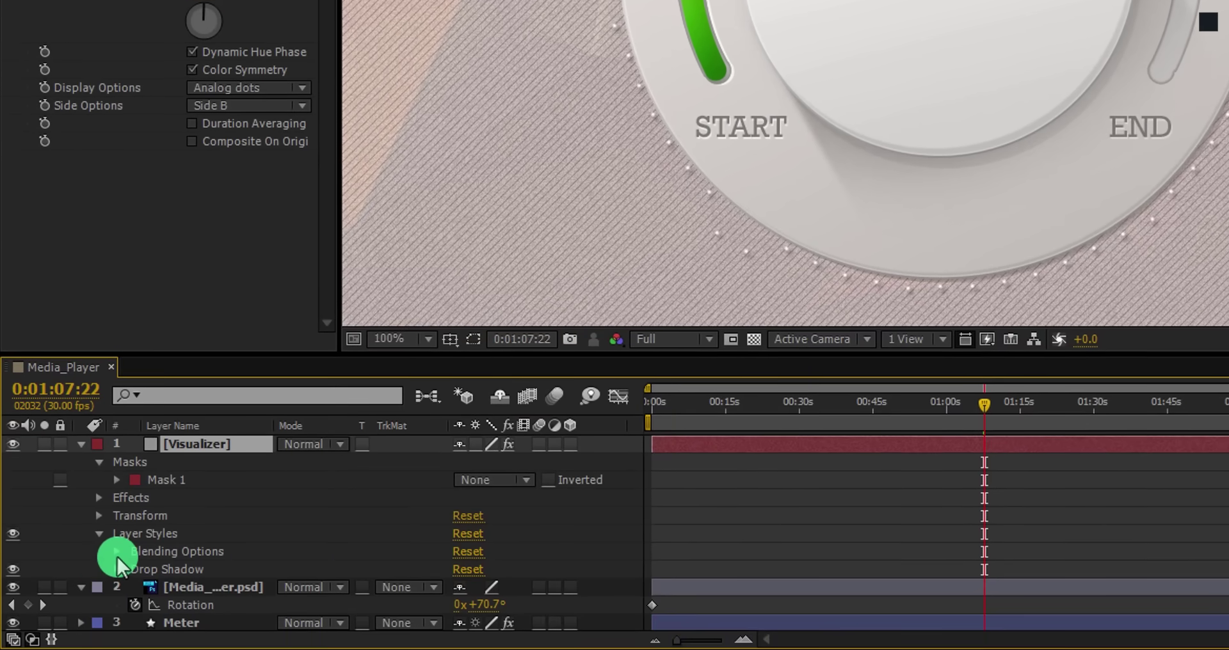
Set the Visualizer's Drop Shadow Distance to 2 and Size to 3.
left_click(117, 569)
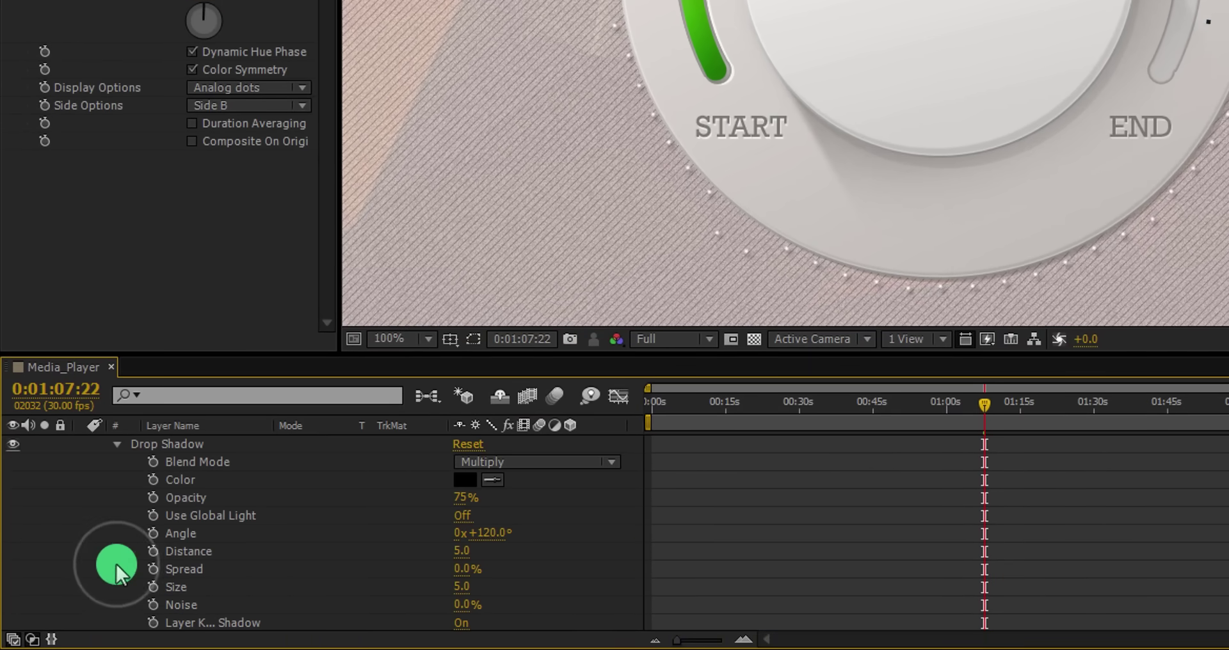
left_click(456, 550)
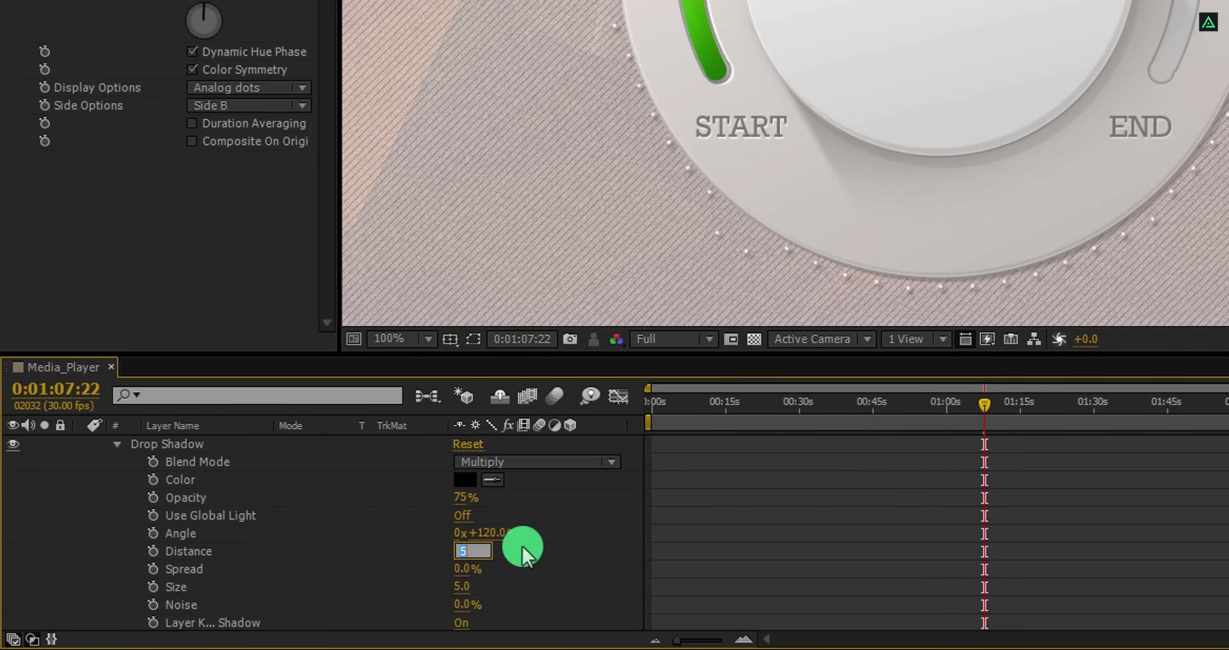
type("2")
key("Return")
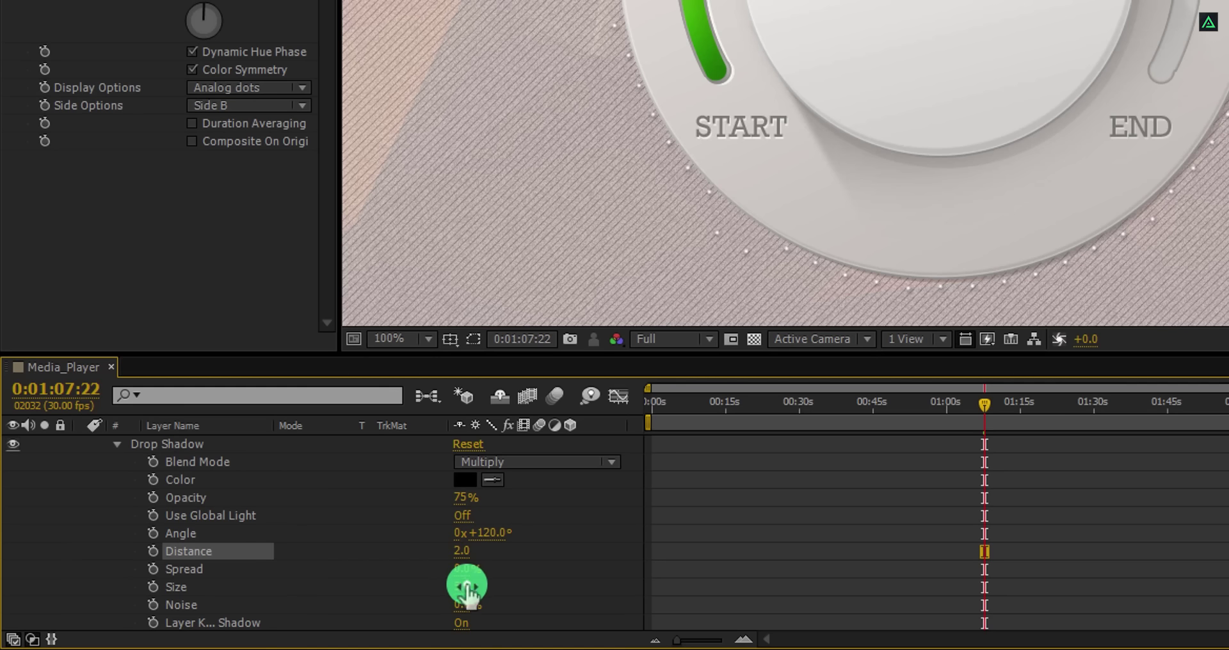
type("3")
key("Return")
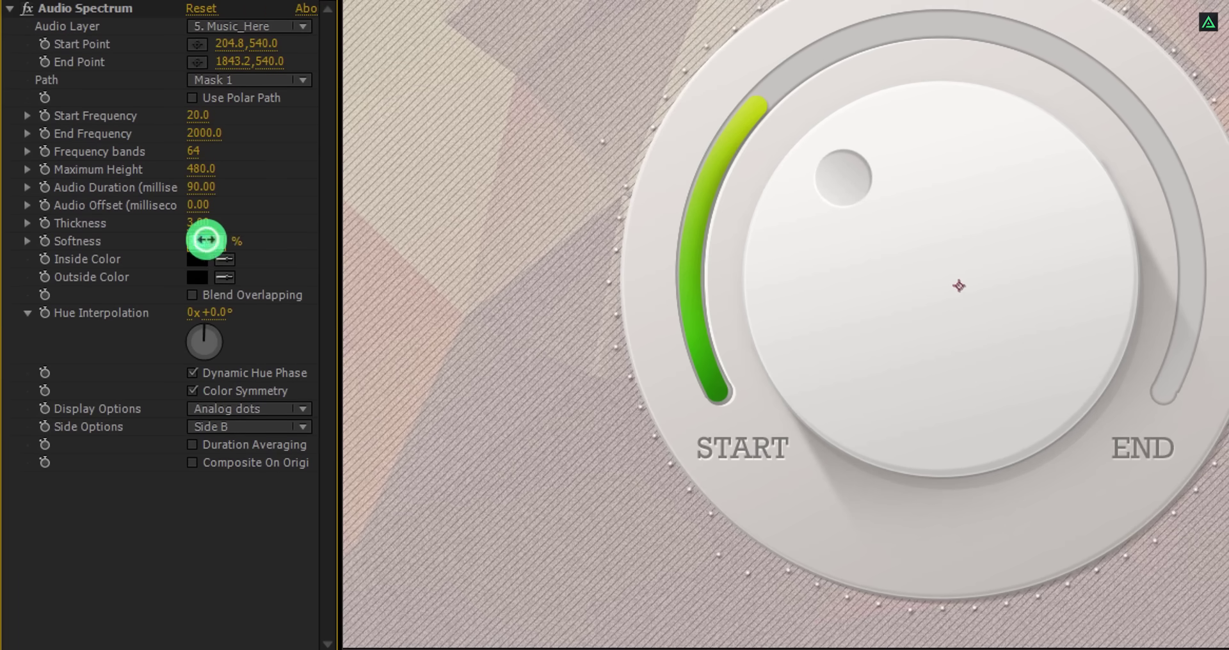
Set the Audio Spectrum's Softness to 0% and its Thickness to 8.60.
left_click(205, 175)
key("Return")
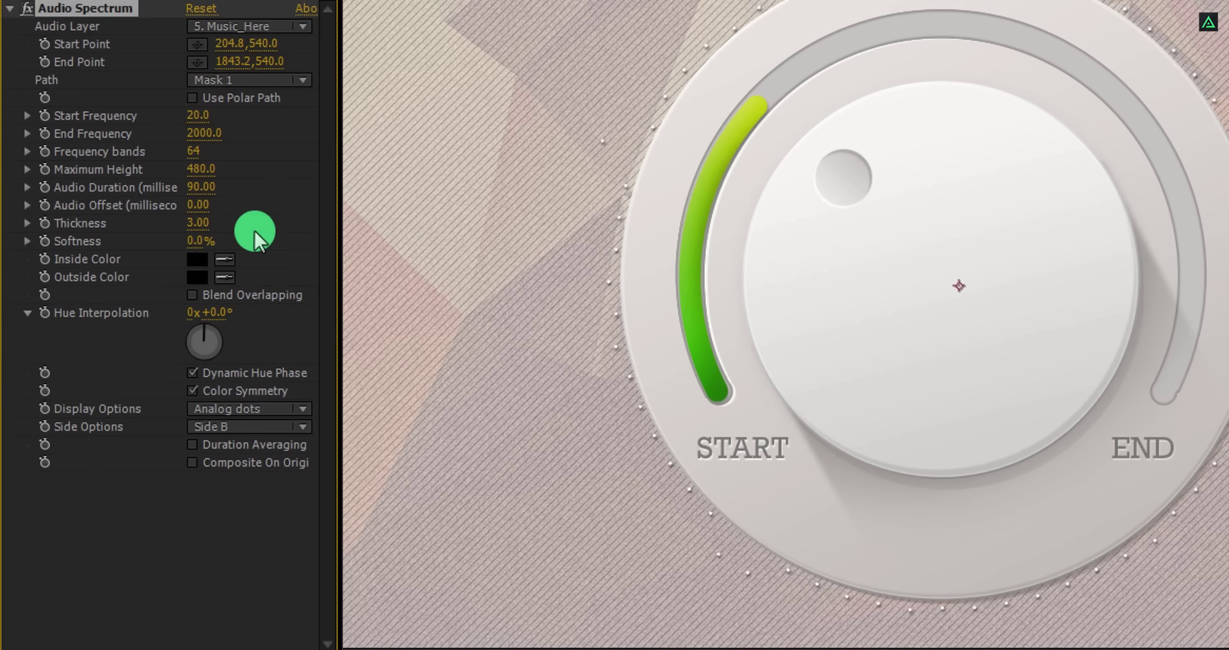
left_click_drag(204, 223, 259, 224)
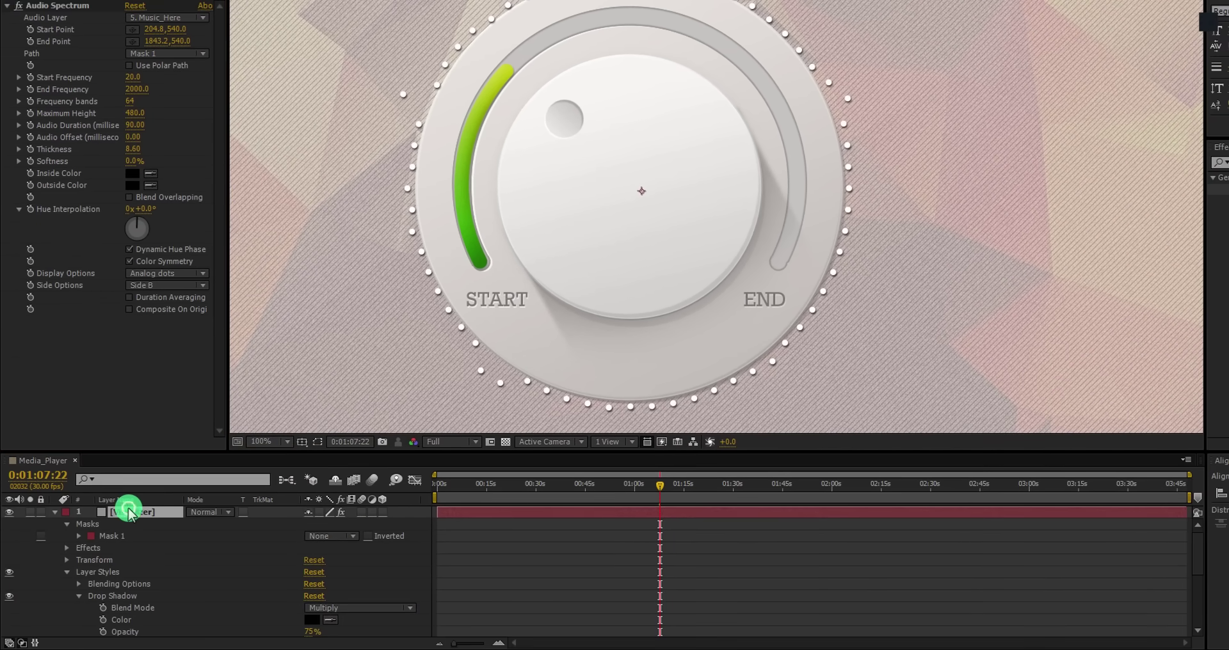
Collapse the Visualizer layer's properties and find the Fill effect to apply it to that layer.
left_click(143, 560)
left_click(56, 513)
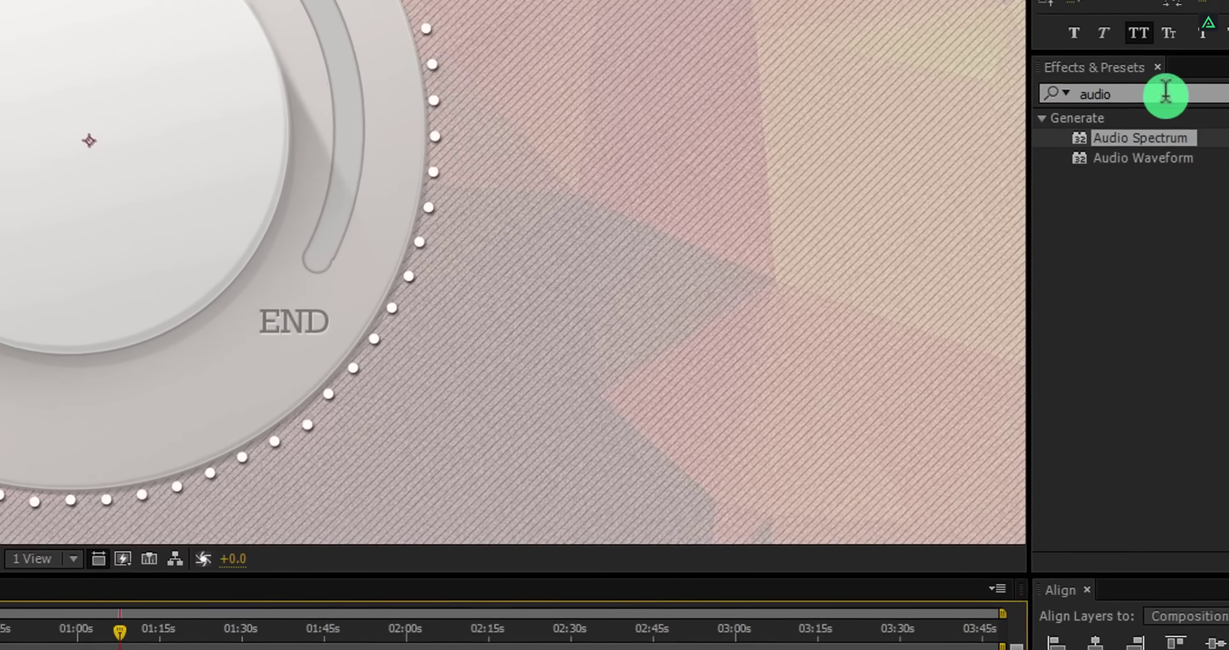
left_click(1166, 93)
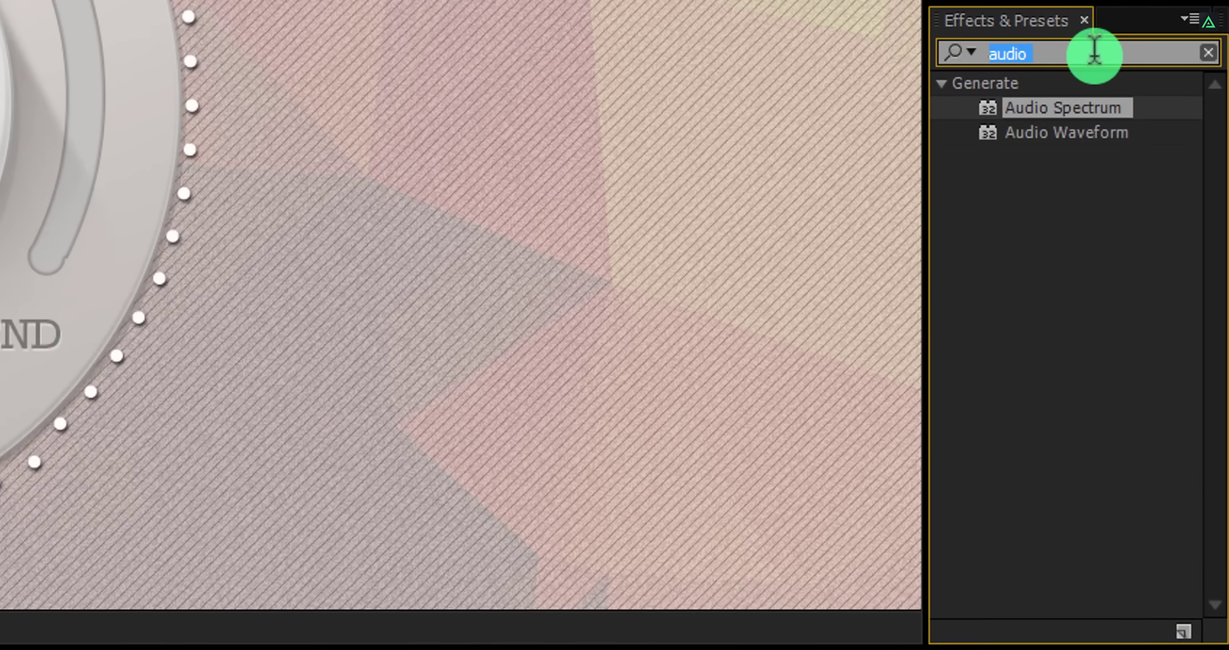
type("fill")
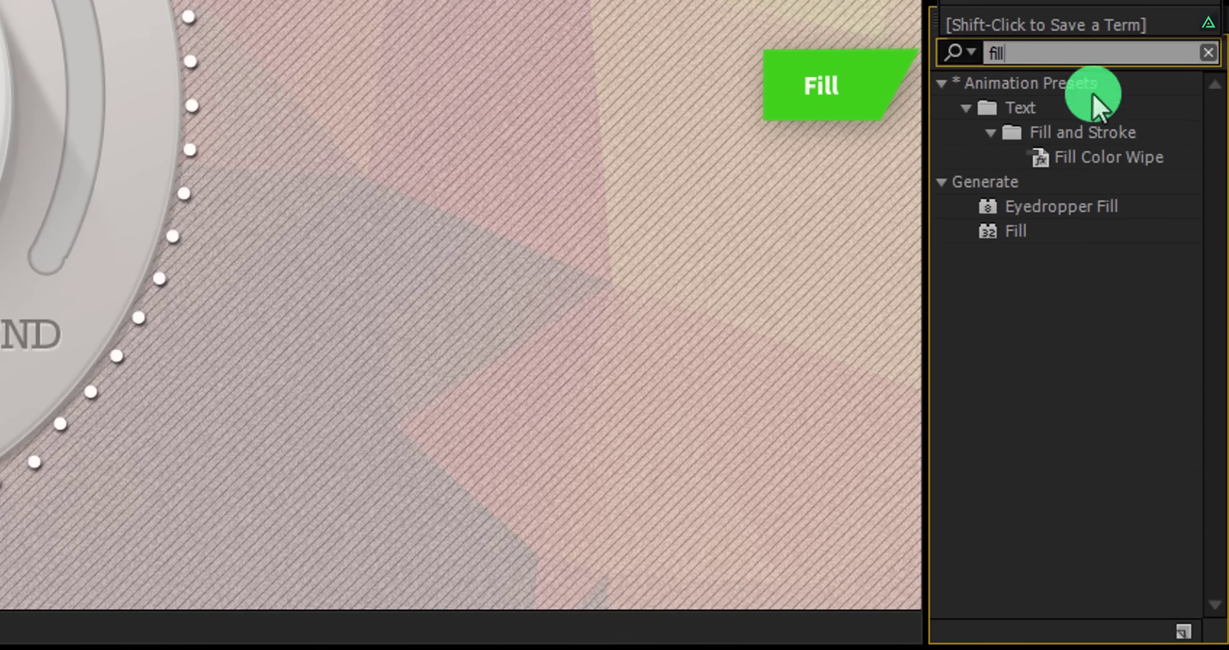
double_click(1013, 231)
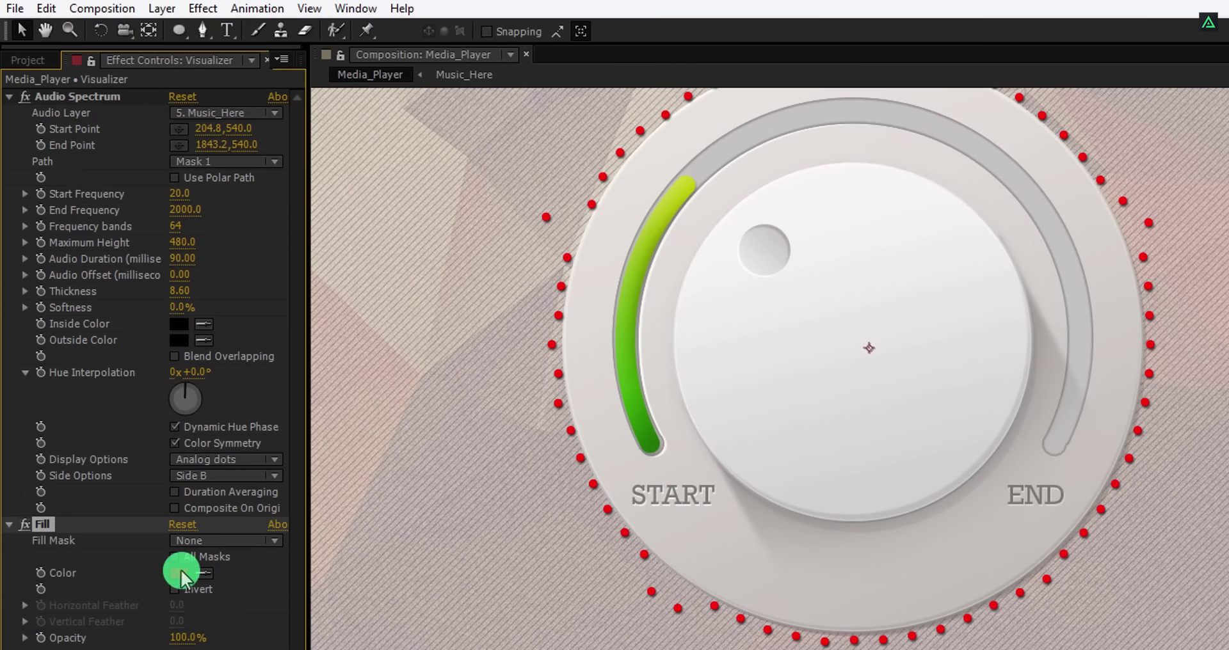
Set the Fill effect's color on the Visualizer layer to light gray DBDBDB.
left_click(179, 573)
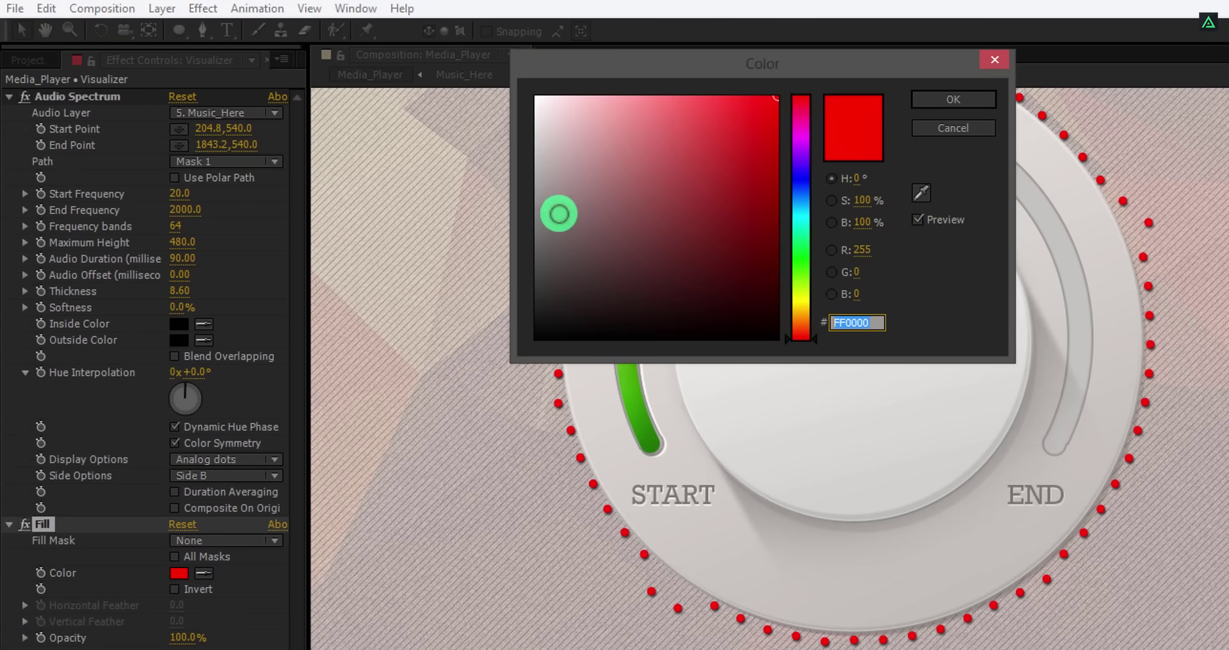
left_click(532, 171)
left_click_drag(532, 171, 506, 135)
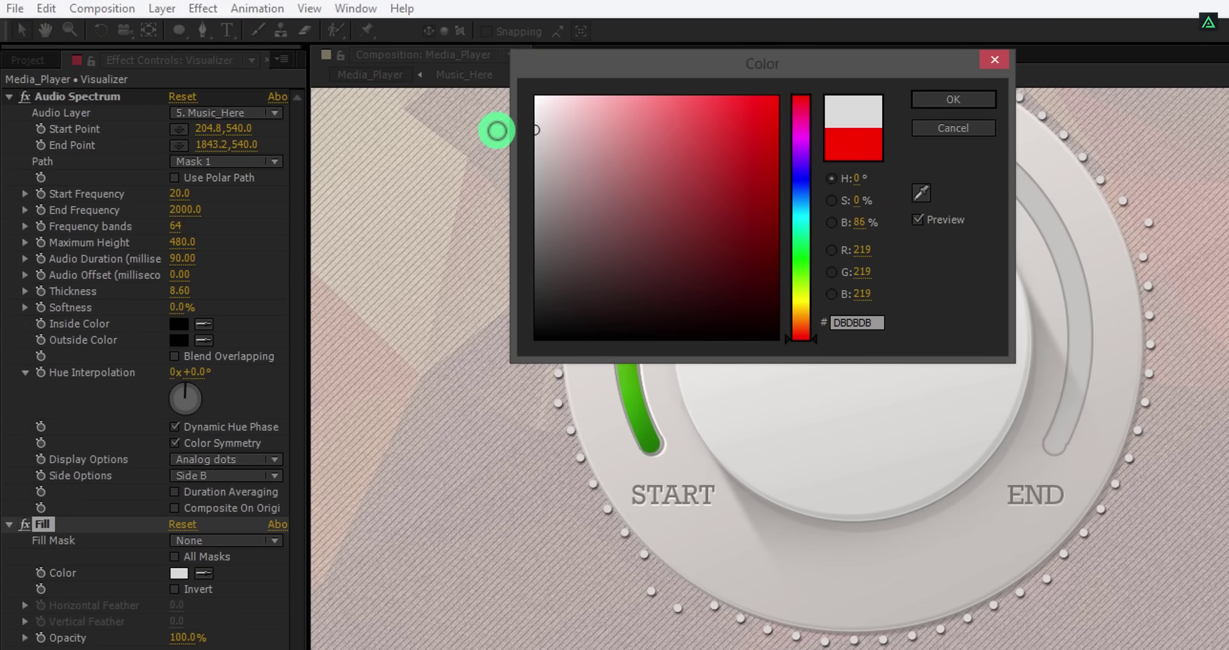
key("Return")
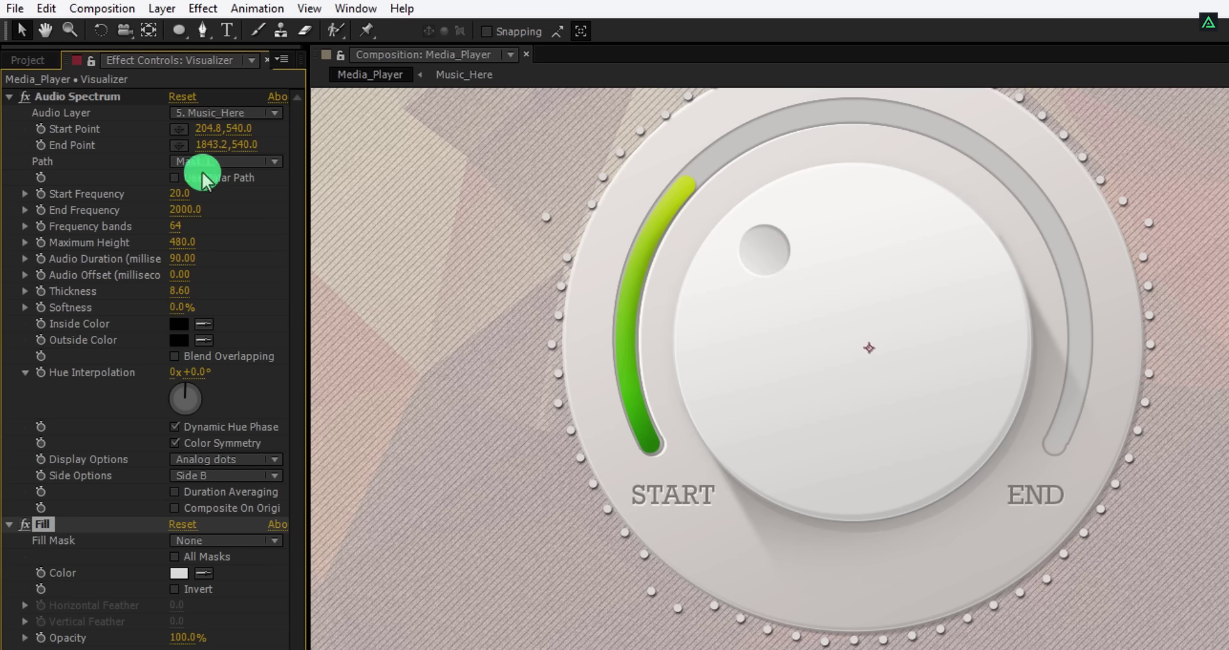
Set the Audio Spectrum's Start Frequency to 1800 and turn on Duration Averaging.
left_click(180, 193)
type("1800")
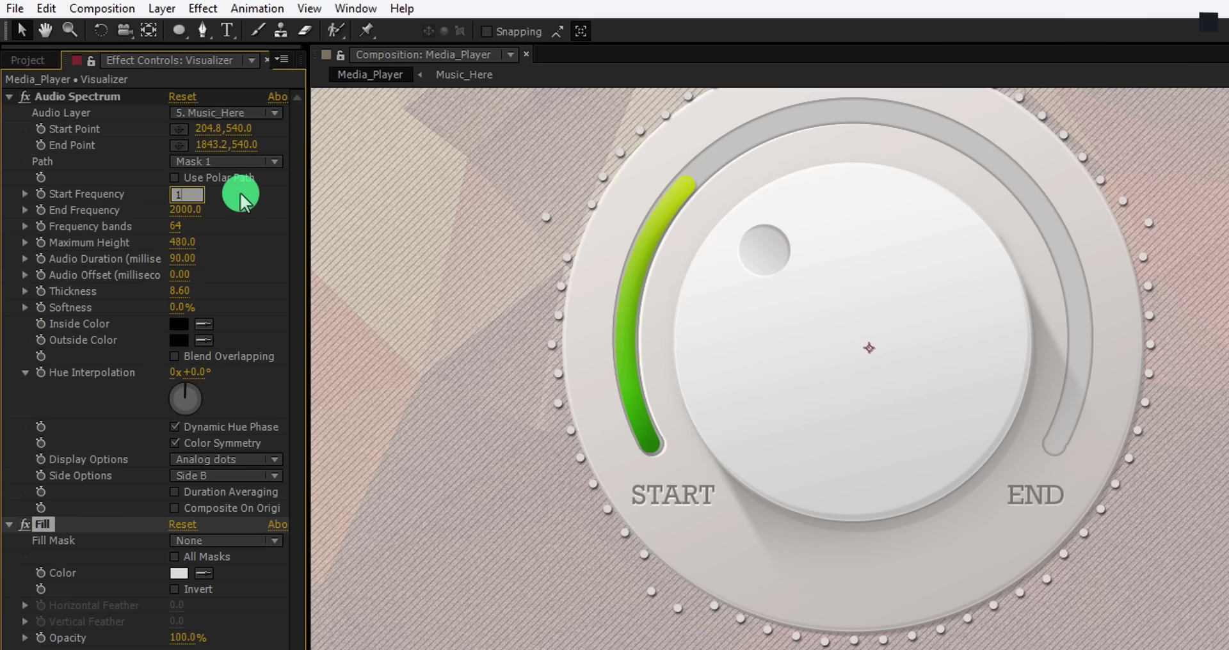
left_click(240, 192)
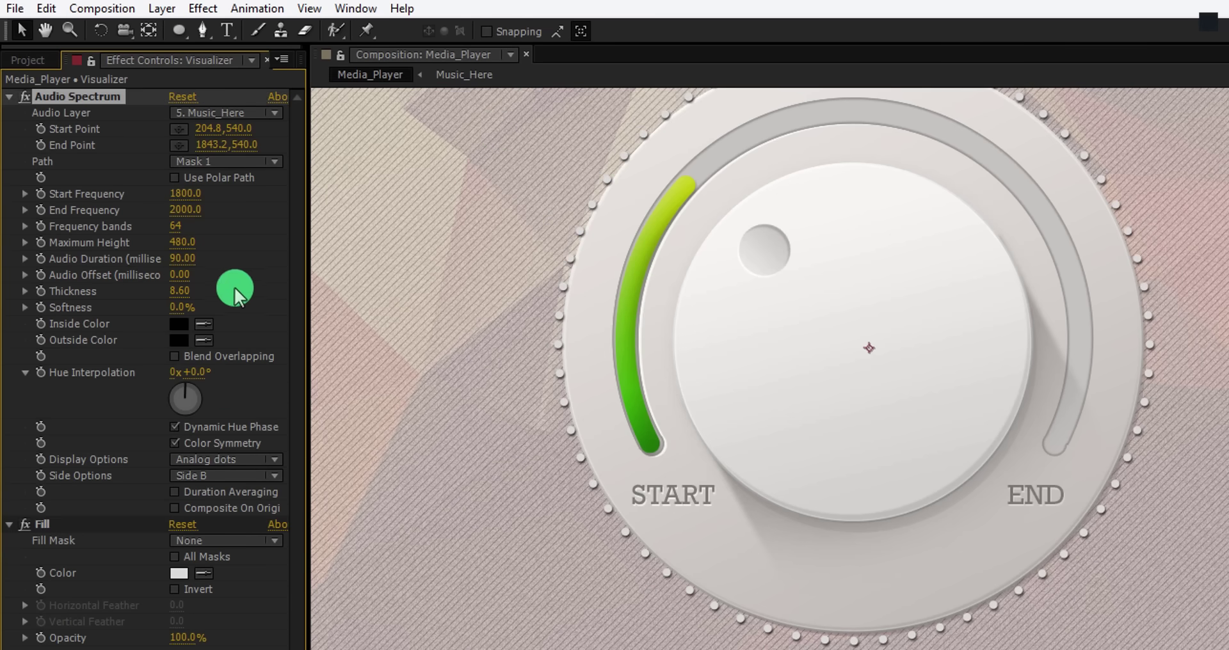
left_click(198, 492)
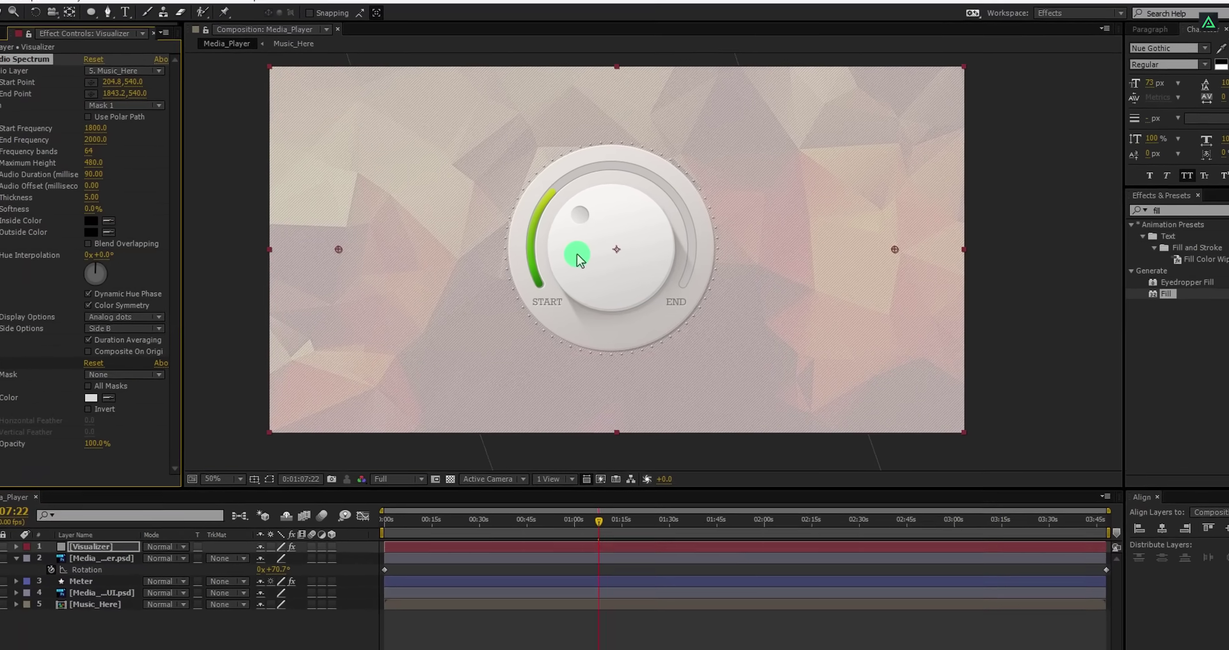
Run a RAM preview of the Media_Player composition to check the spectrum, meter and knob animation.
key("KP_0")
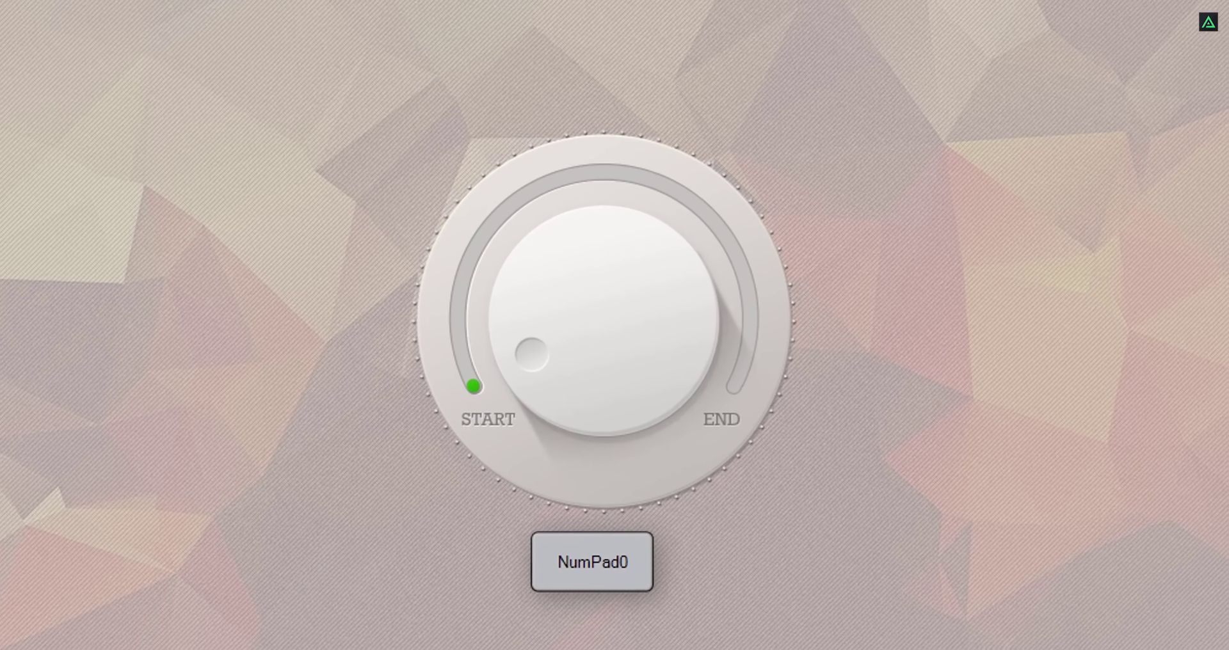